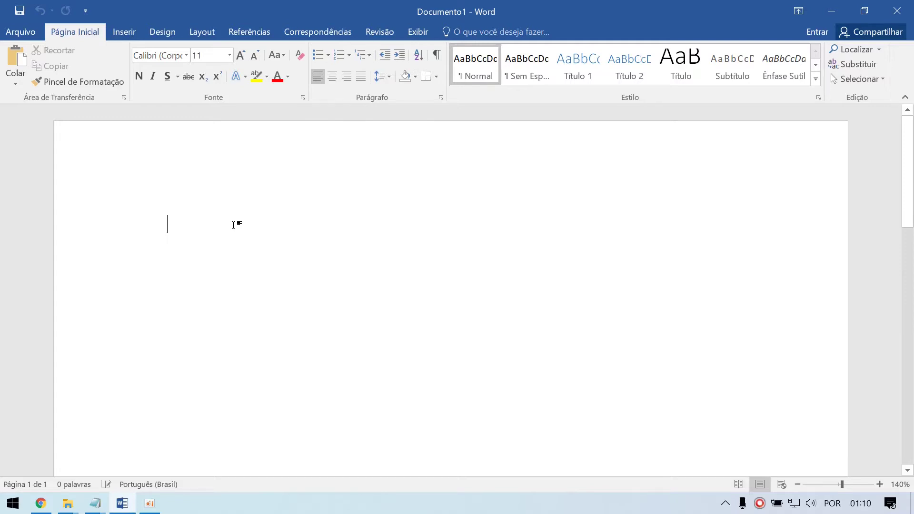
Enter the first three list items, Arroz, Feijão and Óleo de Soja, each on its own line
type("Arroz")
key("Return")
type("Fei")
type("jãp")
key("BackSpace")
type("oóle")
key("BackSpace")
key("BackSpace")
key("BackSpace")
type("Óle")
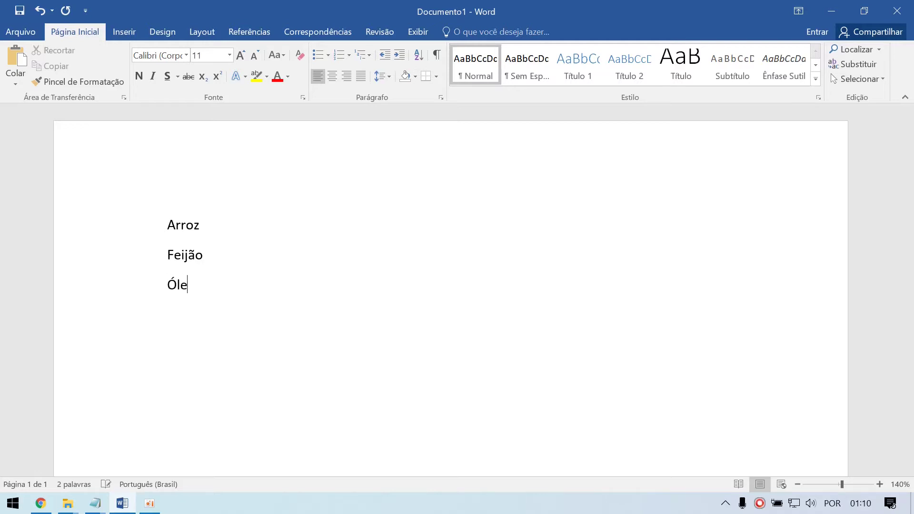
type("o de Sjo")
key("BackSpace")
key("BackSpace")
type("oja")
Add Sal, Peixes and Carnes on separate lines below Óleo de Soja
key("Return")
type("Sal ")
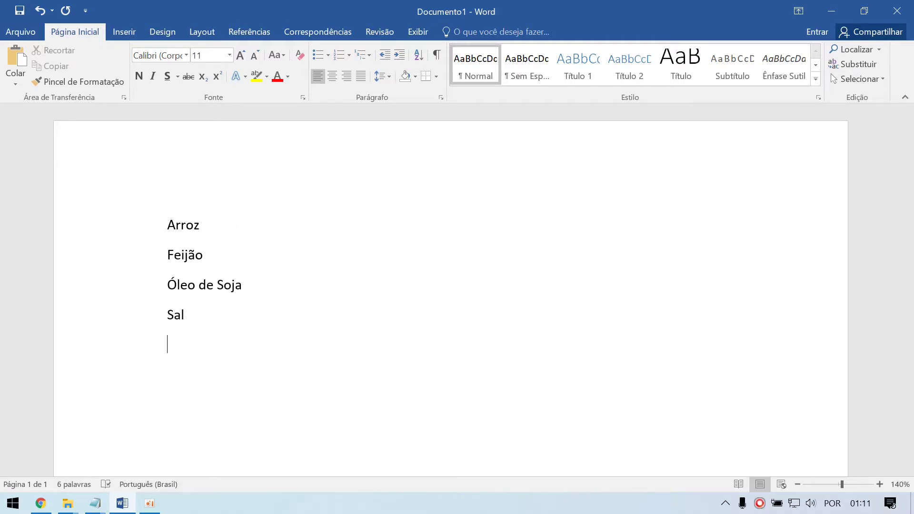
type("Peixes")
key("Return")
type("Carnes")
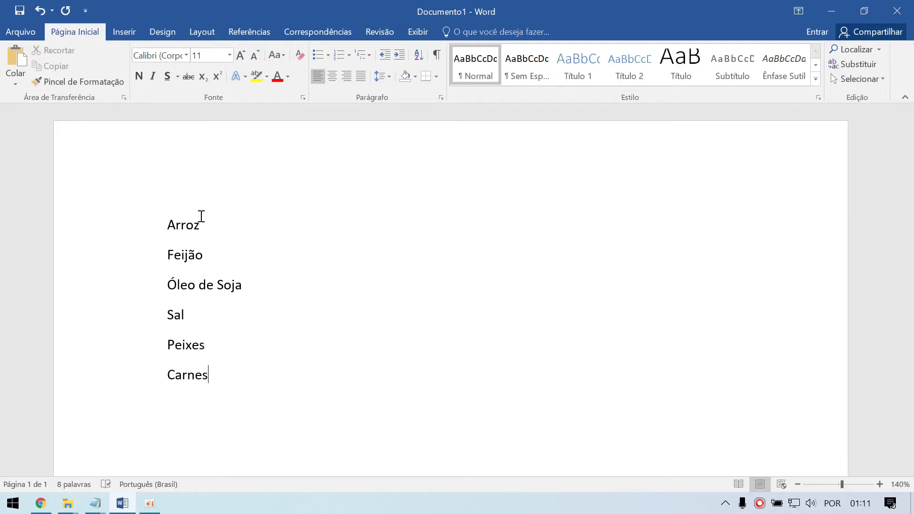
Format all six lines from Arroz to Carnes as a bulleted list with solid round bullets
left_click_drag(213, 376, 187, 234)
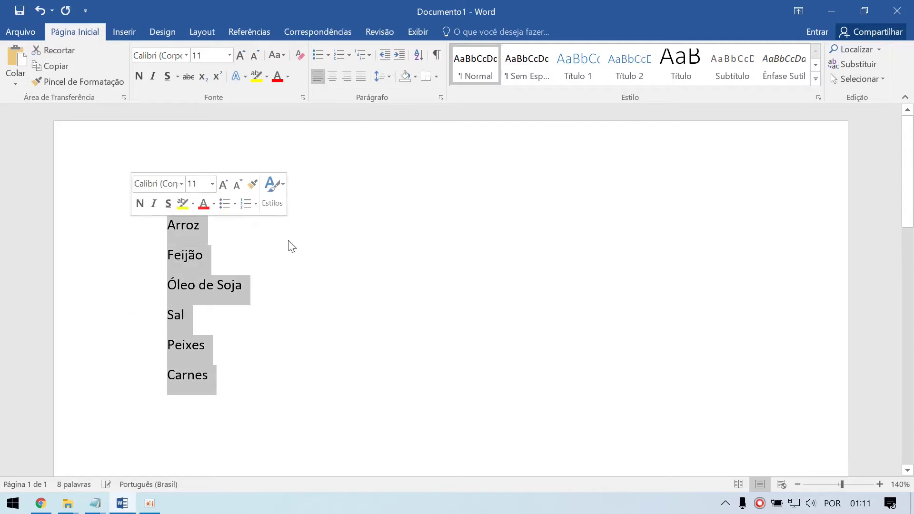
left_click(314, 54)
left_click(307, 322)
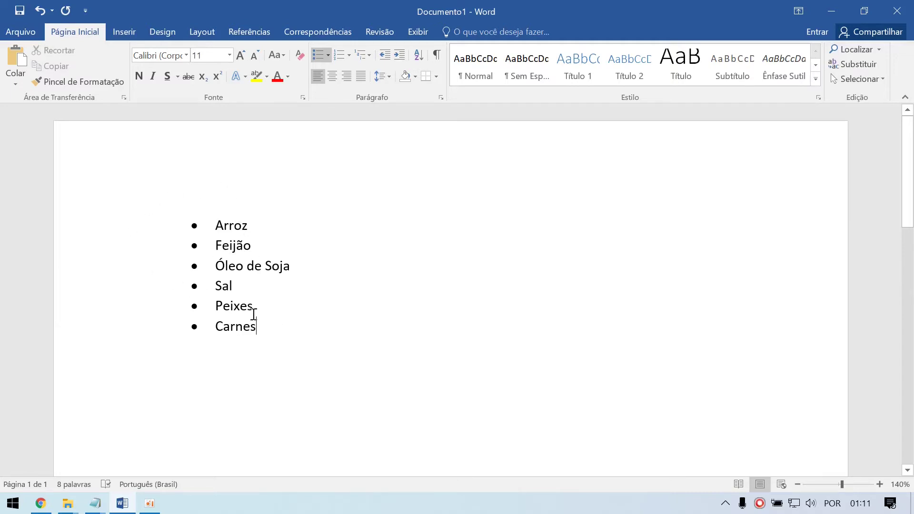
Examine the bullet library for the whole list, plus the symbol and alignment options for defining a new bullet
left_click_drag(273, 324, 171, 223)
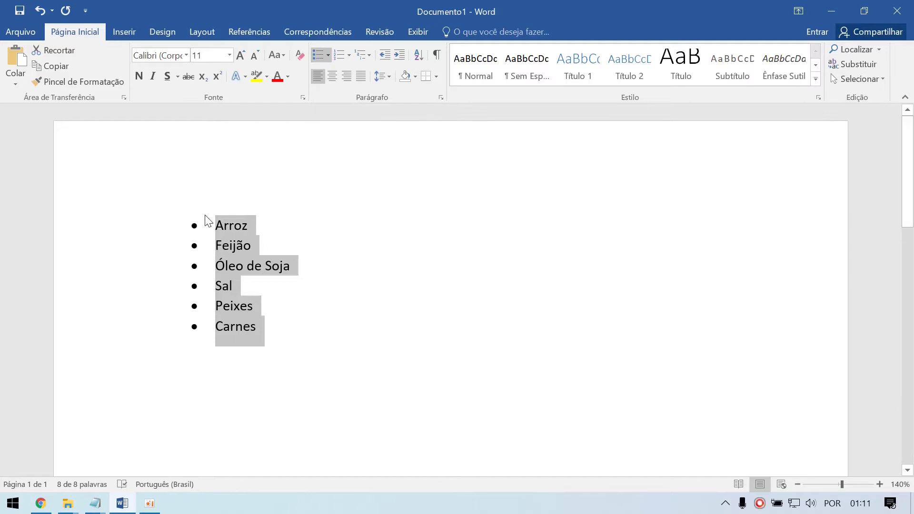
left_click(327, 55)
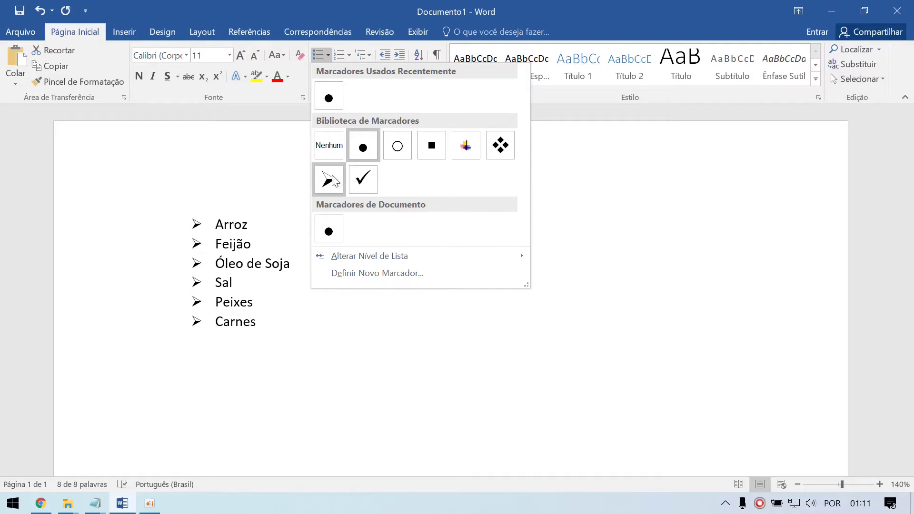
left_click(395, 281)
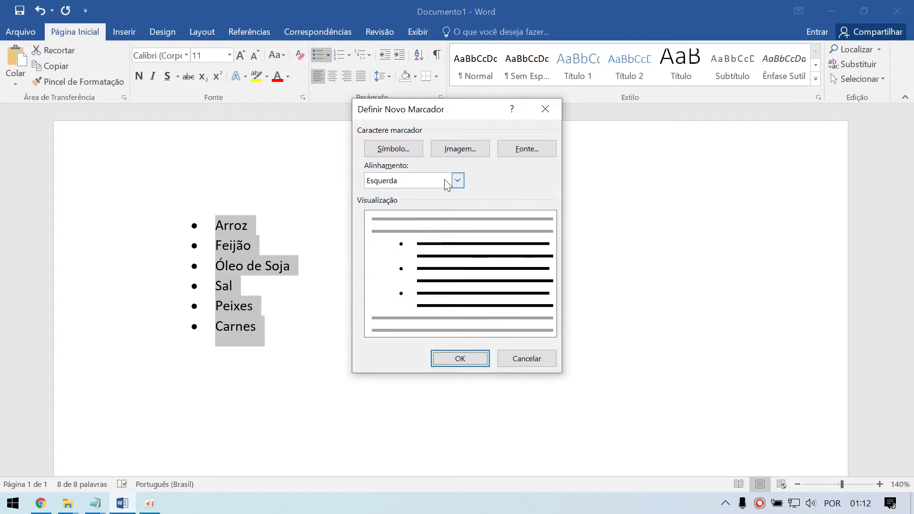
left_click(389, 145)
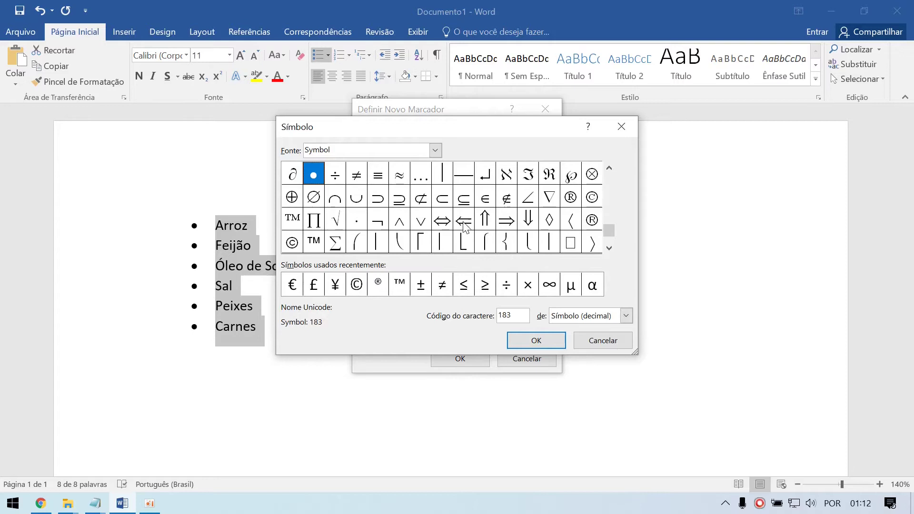
left_click(506, 222)
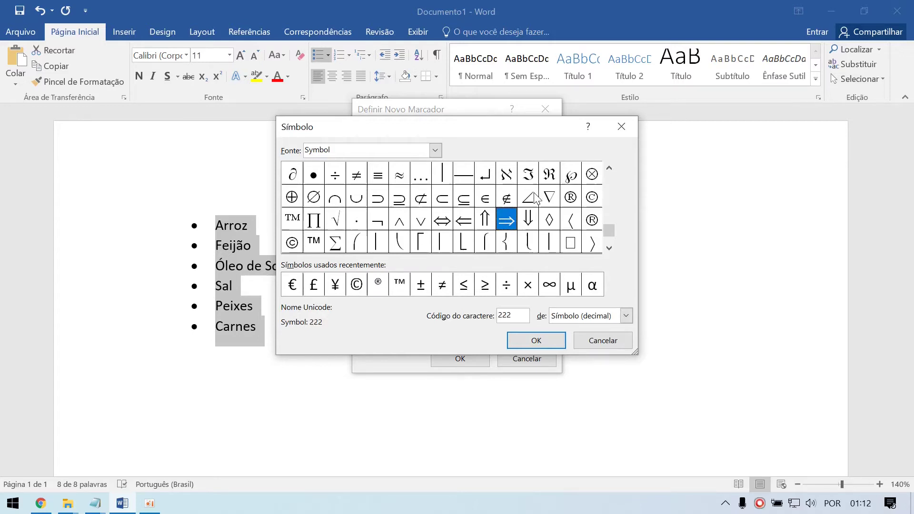
left_click(605, 343)
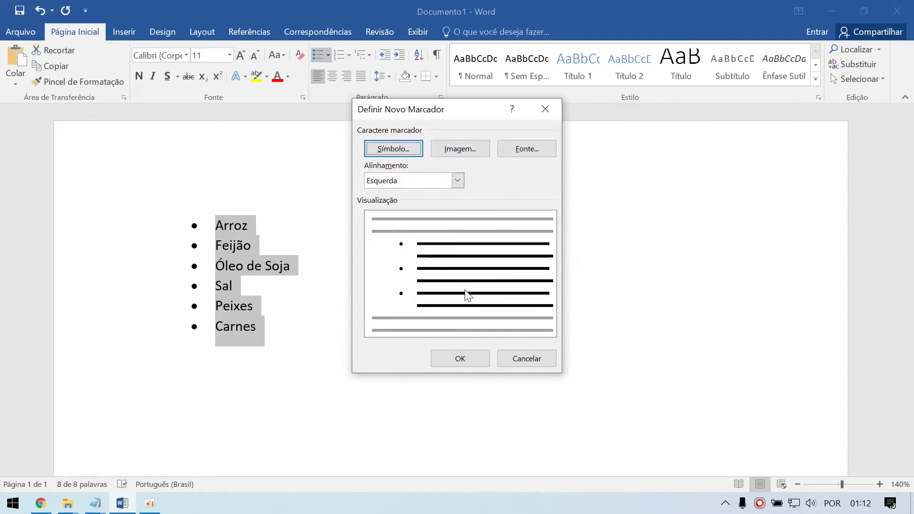
left_click(457, 180)
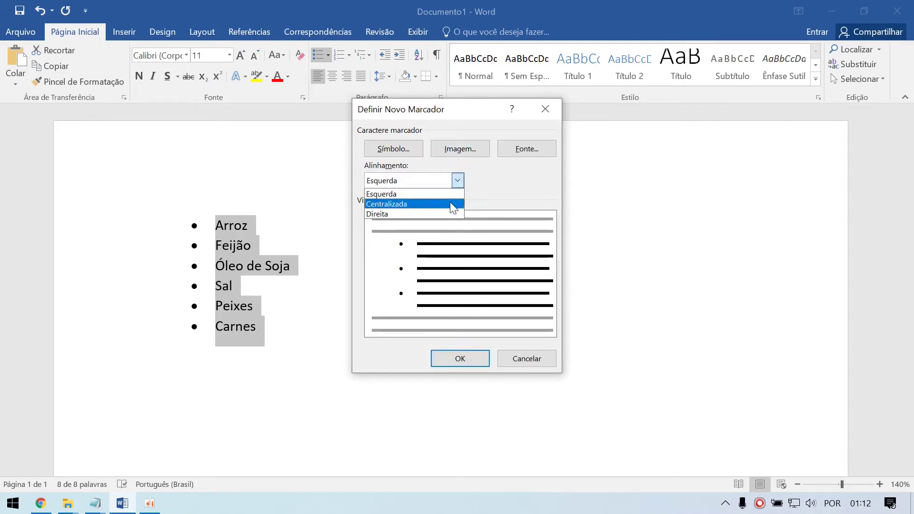
left_click(451, 180)
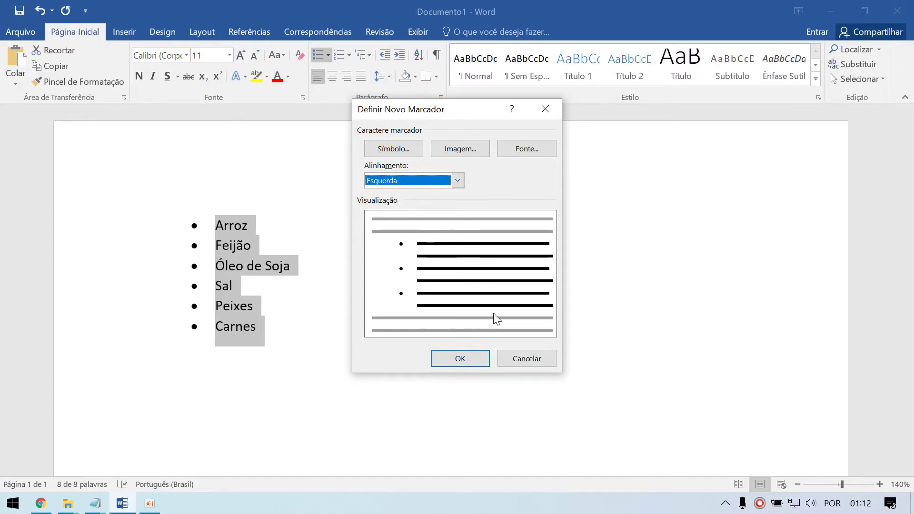
left_click(532, 361)
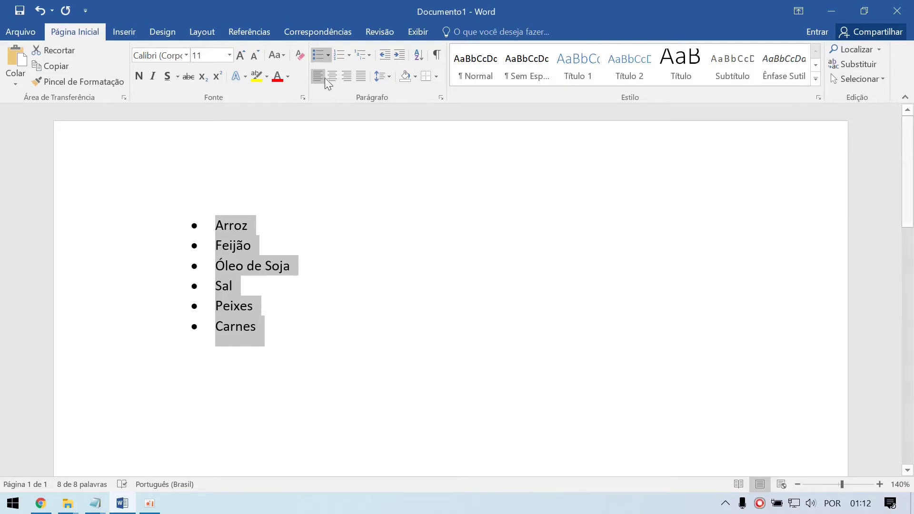
Change the bullets of the whole list to hollow circles
left_click(328, 55)
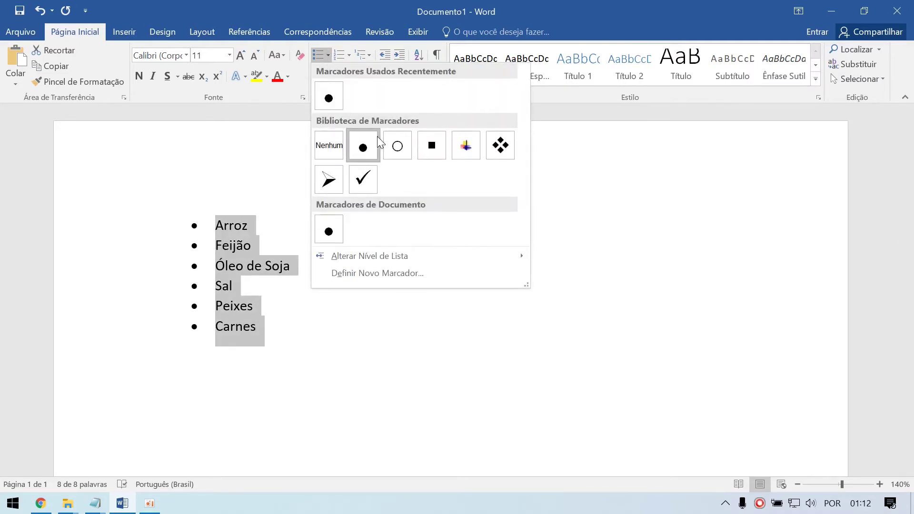
left_click(406, 143)
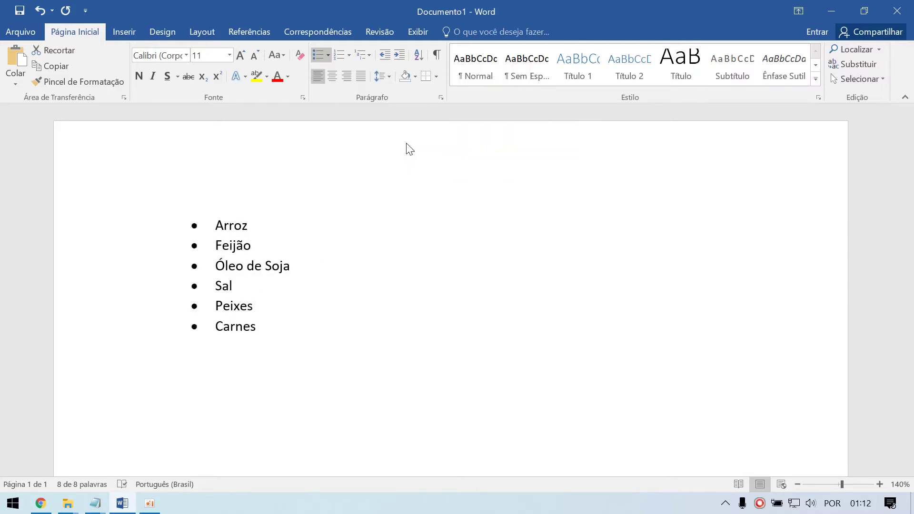
left_click(320, 333)
Try filled square bullets on the whole list and return it to solid round bullets
left_click_drag(261, 319, 173, 218)
left_click(329, 55)
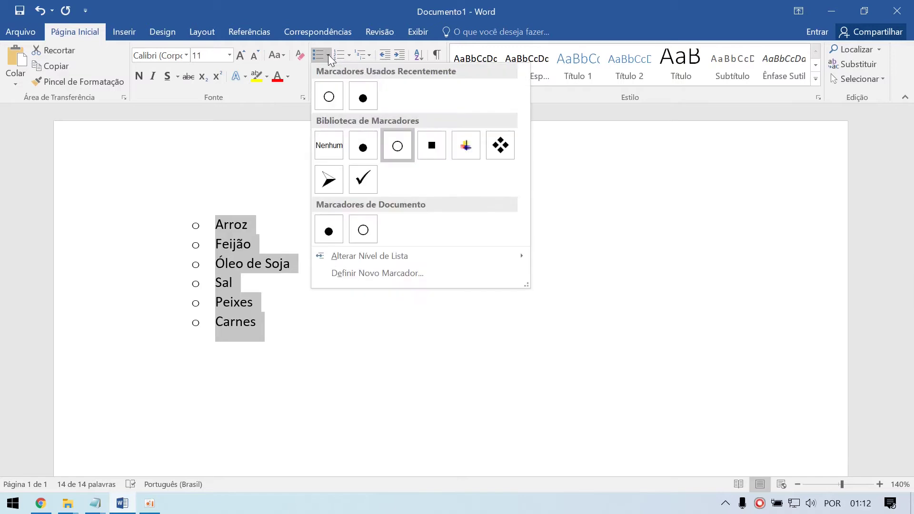
left_click(431, 146)
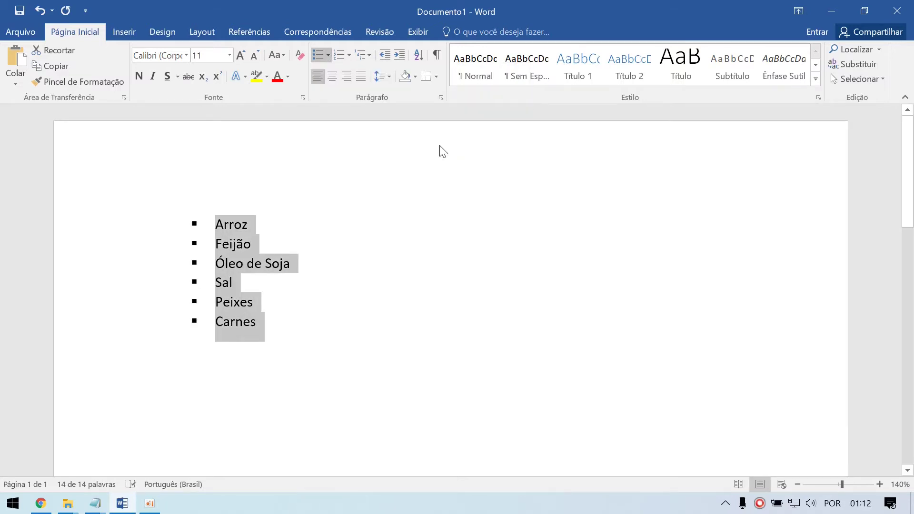
left_click(327, 54)
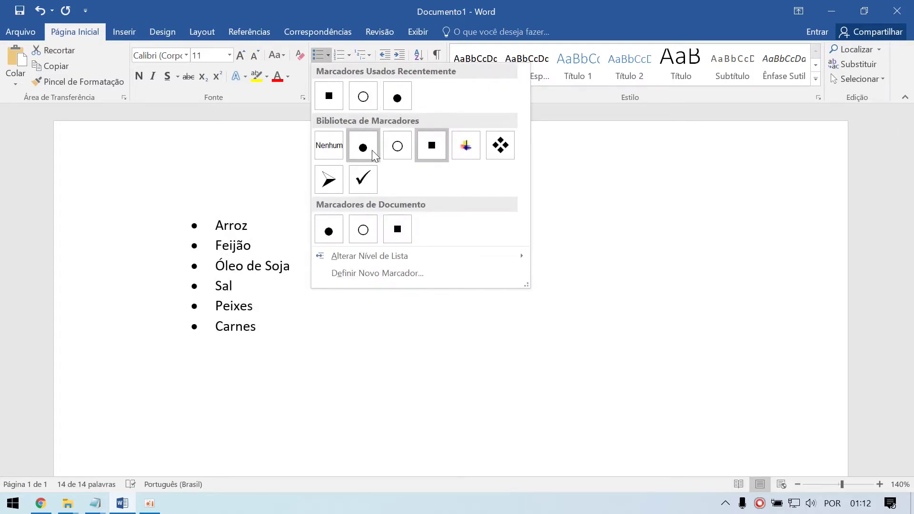
left_click(403, 99)
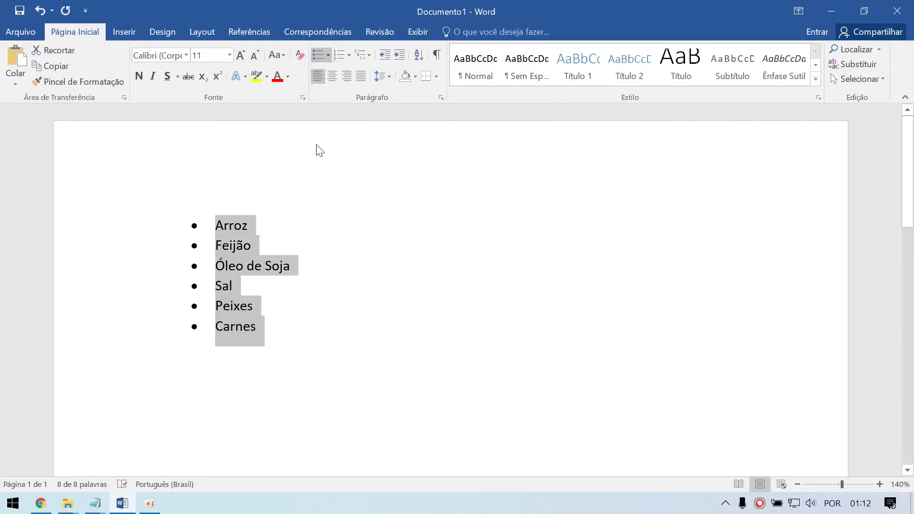
Remove the bullets and indentation from the Sal and Peixes lines
left_click_drag(328, 282, 168, 285)
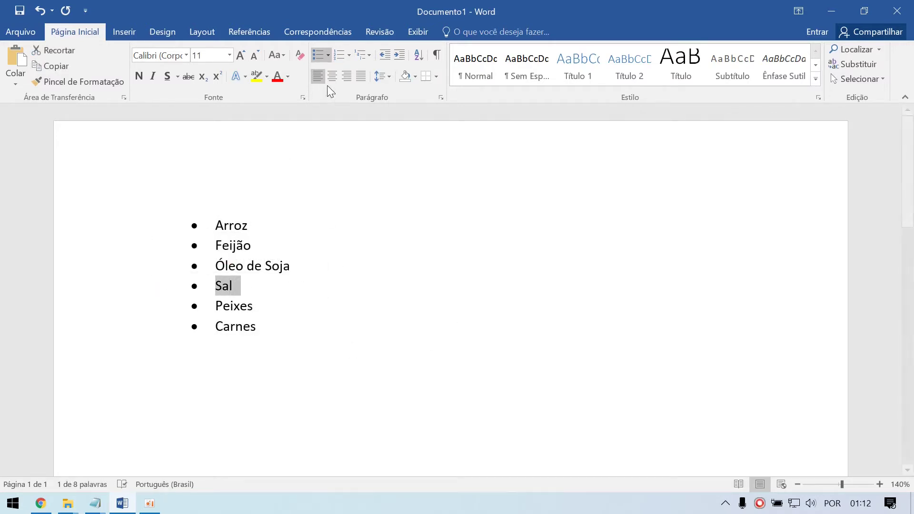
left_click(314, 53)
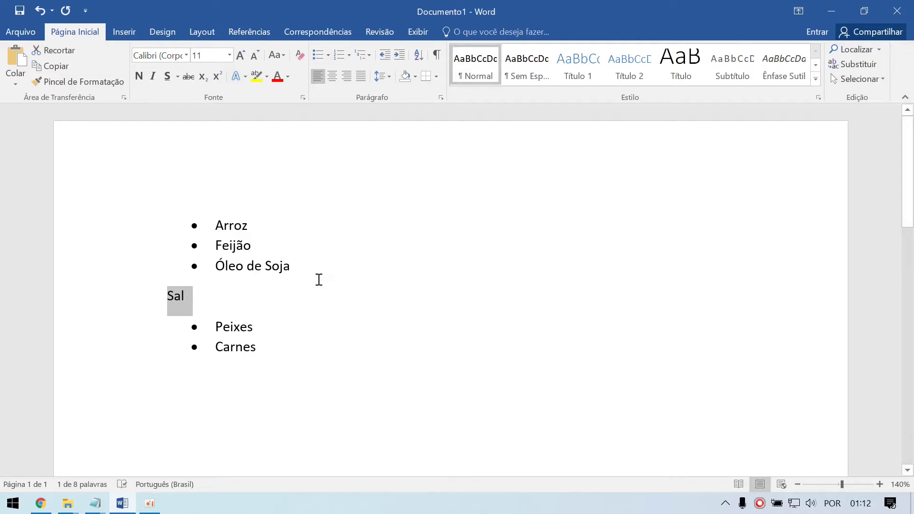
left_click(216, 327)
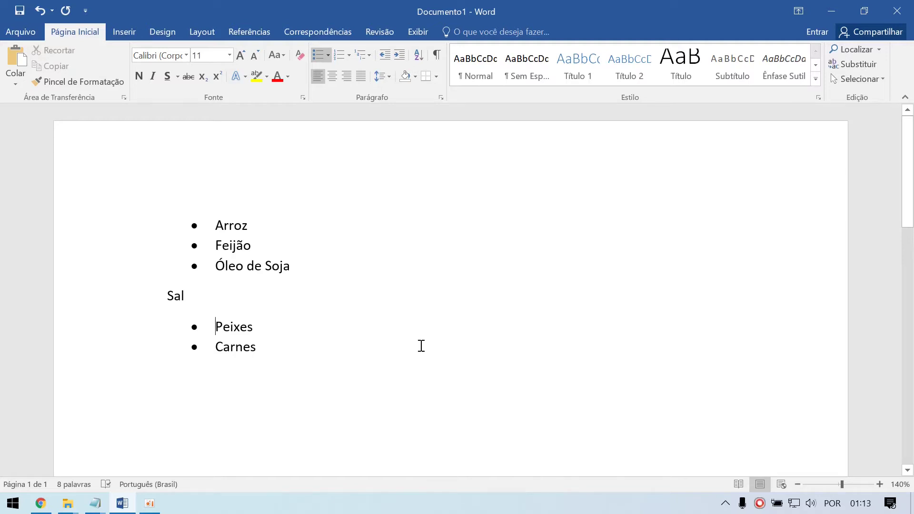
key("BackSpace")
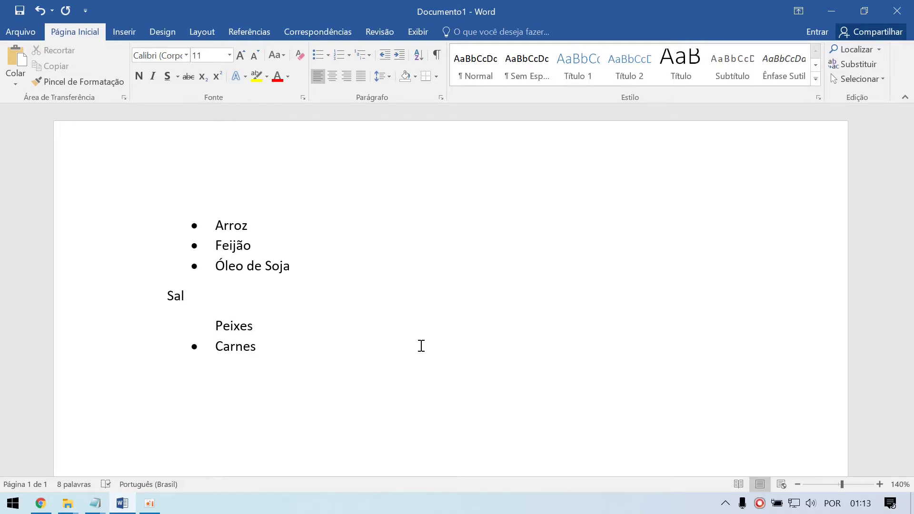
key("BackSpace")
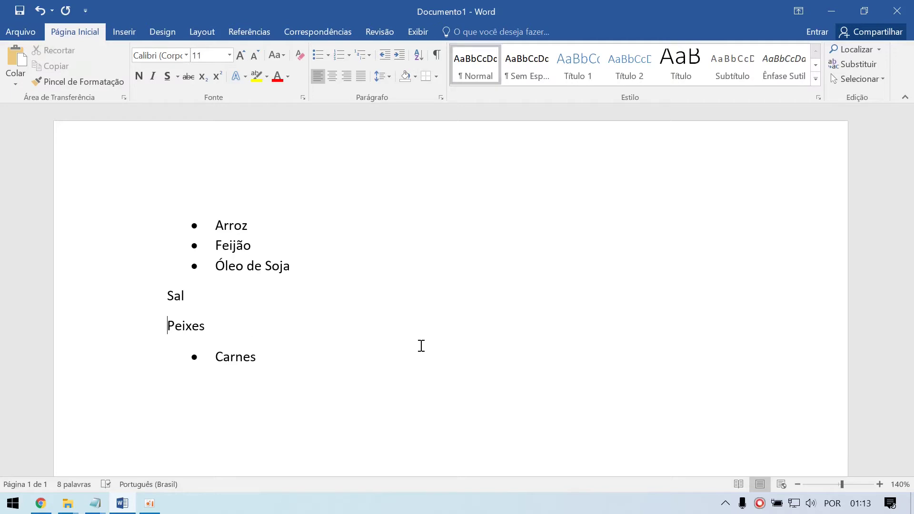
Reapply solid round bullets to the Sal and Peixes lines
left_click(192, 297)
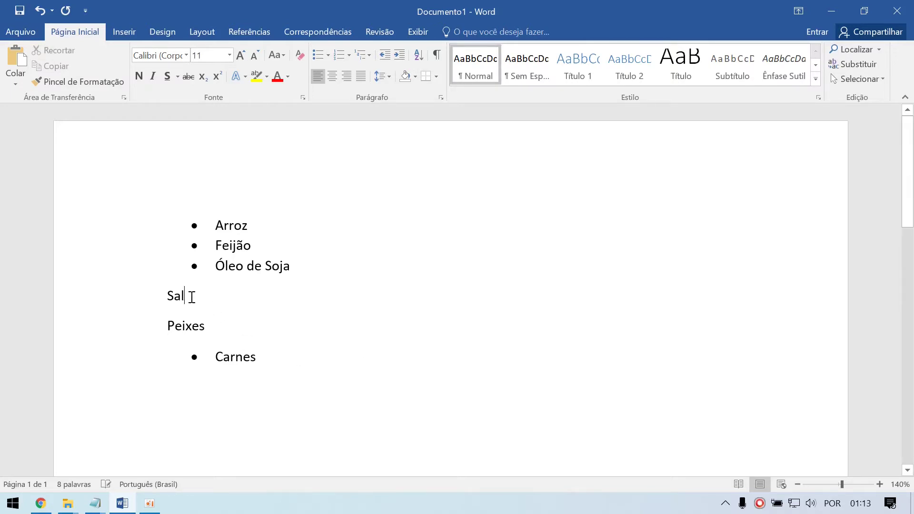
left_click(316, 56)
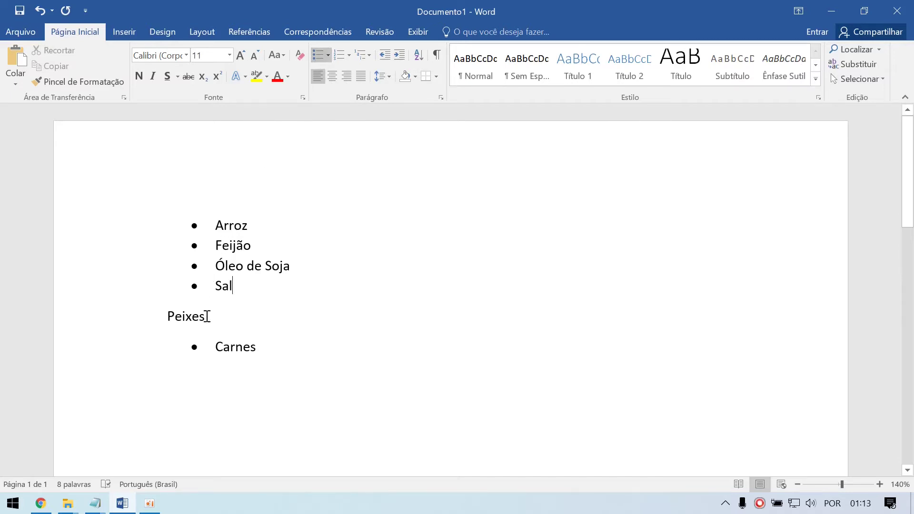
double_click(179, 316)
left_click(316, 56)
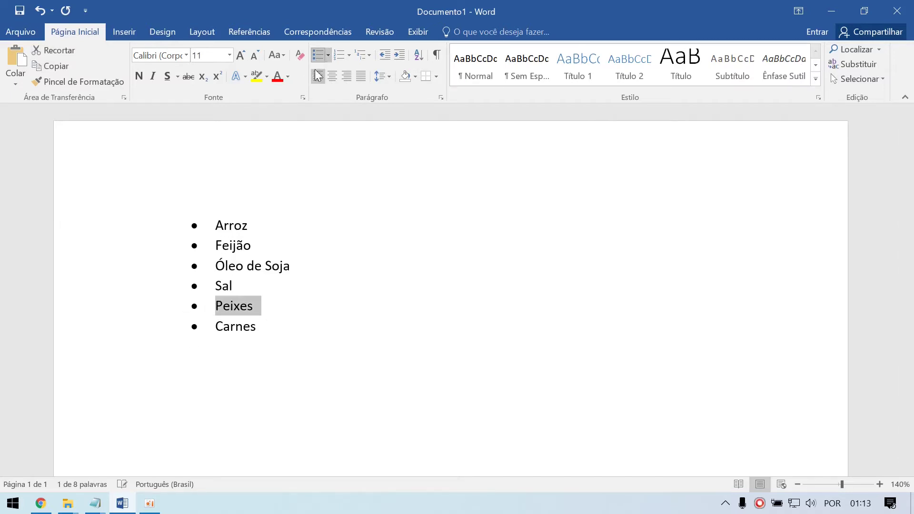
left_click(299, 323)
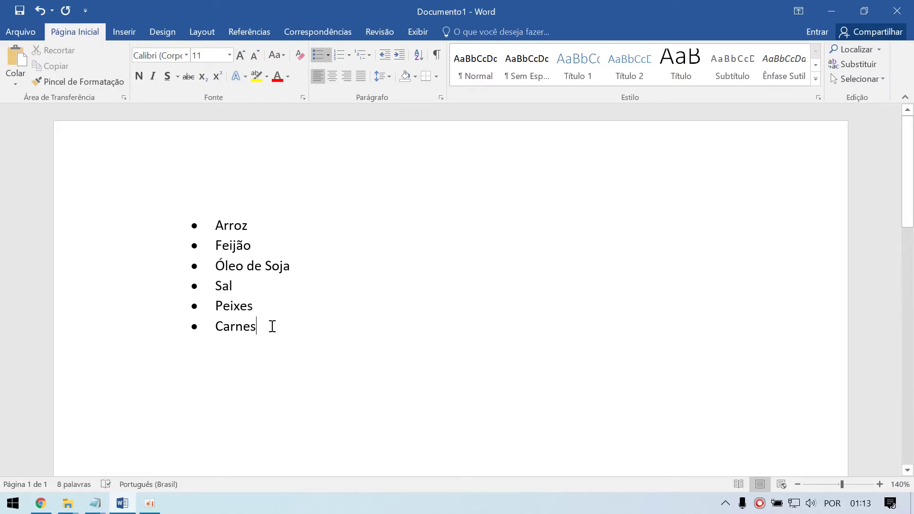
Remove the bullets from the entire list, from Arroz to Carnes
left_click_drag(271, 327, 148, 196)
left_click(316, 54)
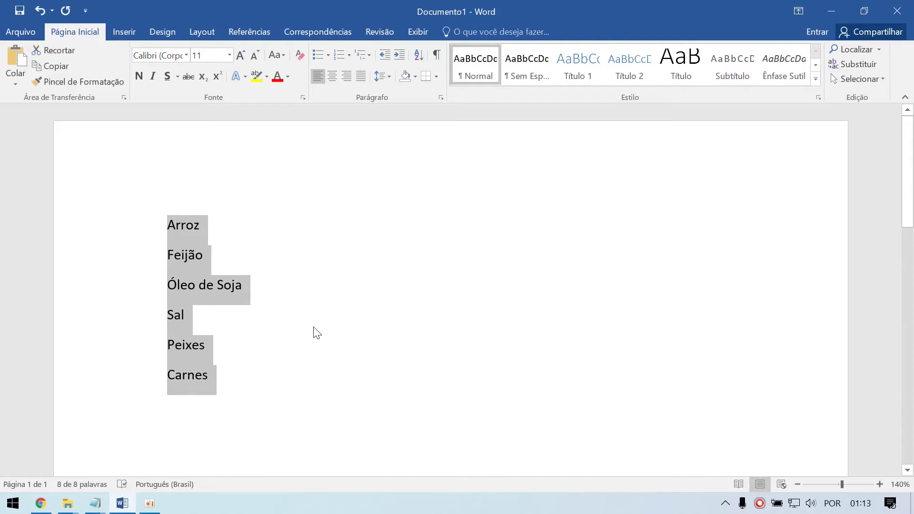
left_click(251, 319)
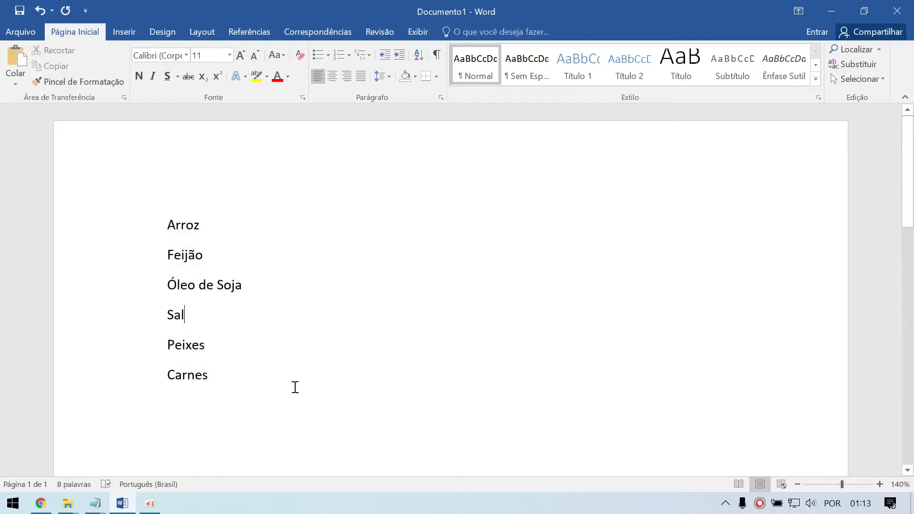
Replace the entire grocery list with the question "Qual o seu nome?"
left_click_drag(259, 371, 95, 230)
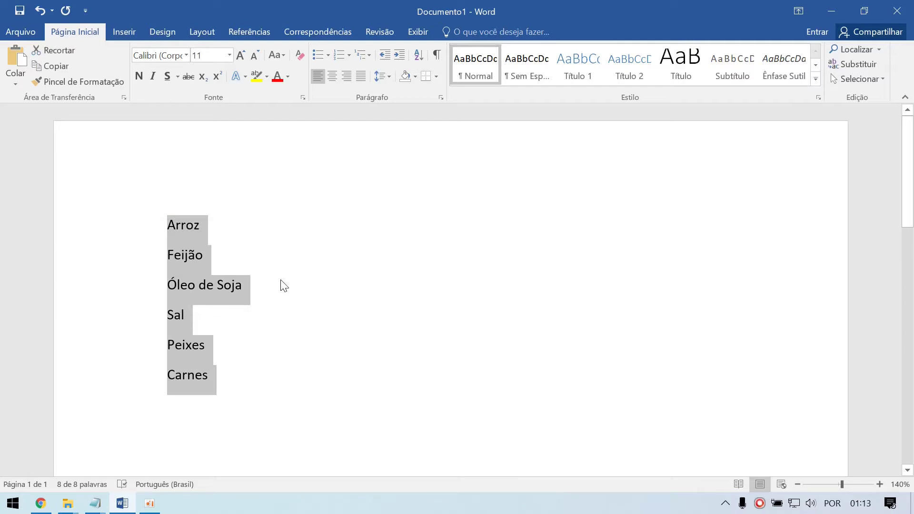
type("Qual ")
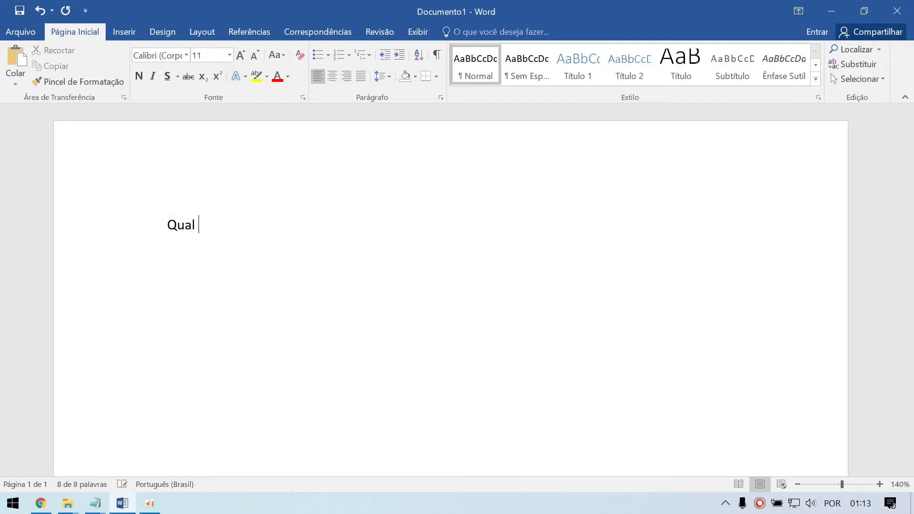
type("o seu nome? ")
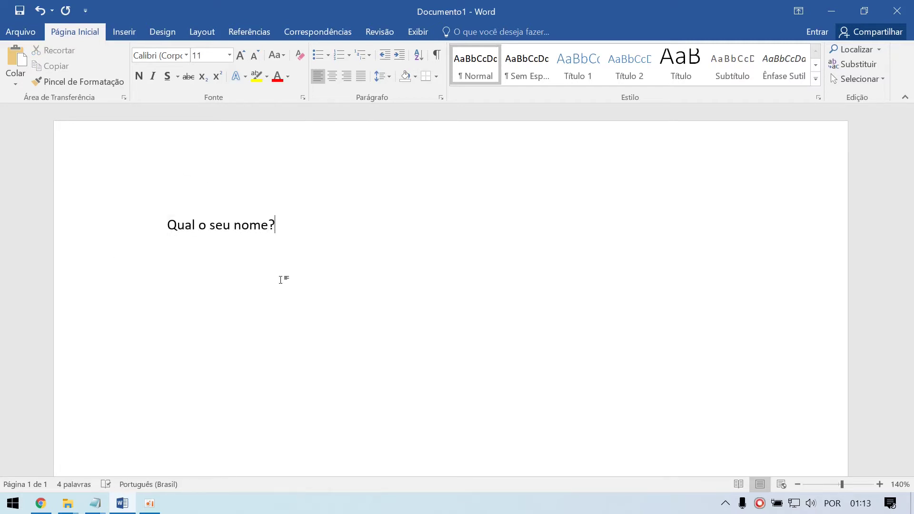
Write the second question, "Qual dessas alternativas representa a sua idade:", on a new line below the first
type("Qual")
key("BackSpace")
key("BackSpace")
type("ual des")
type("alte")
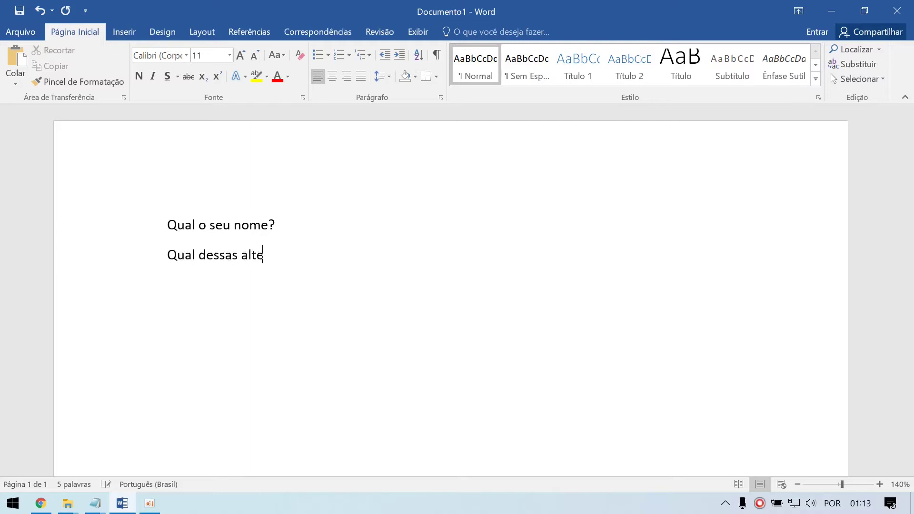
type("rnativas repres")
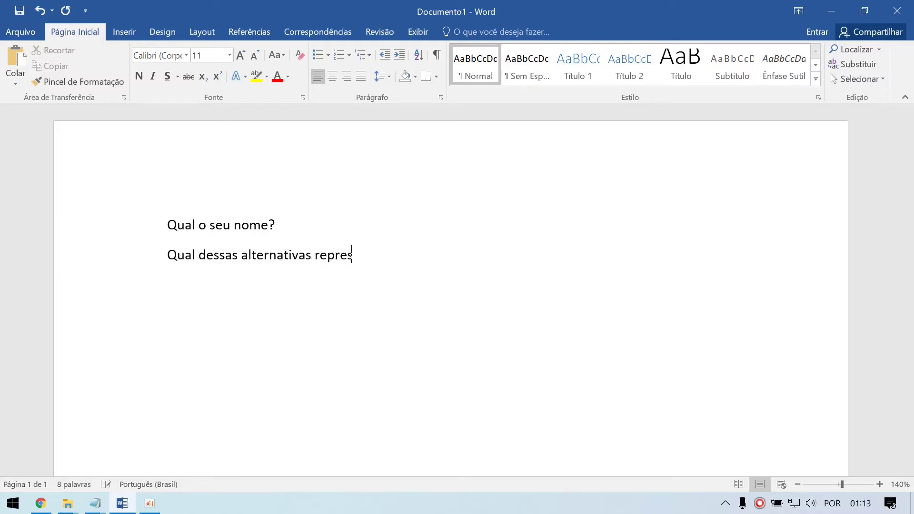
type("enta a sua idad")
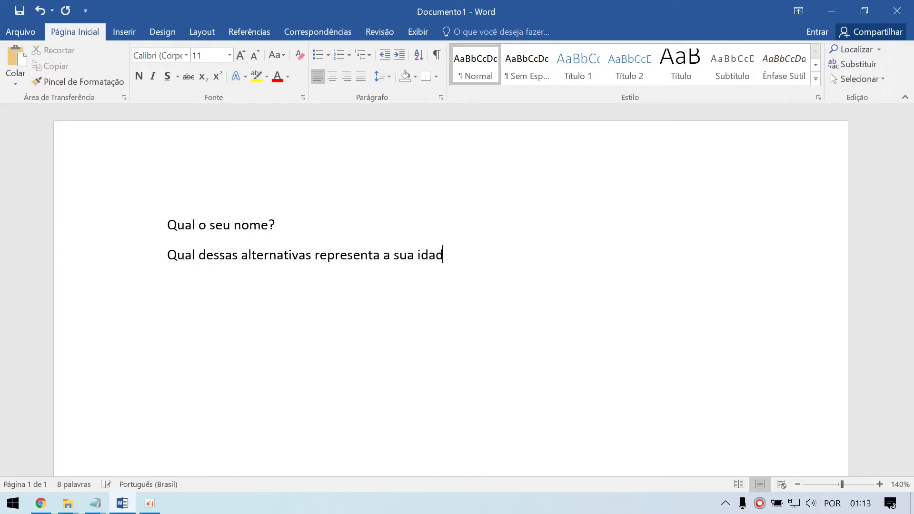
type("e: ")
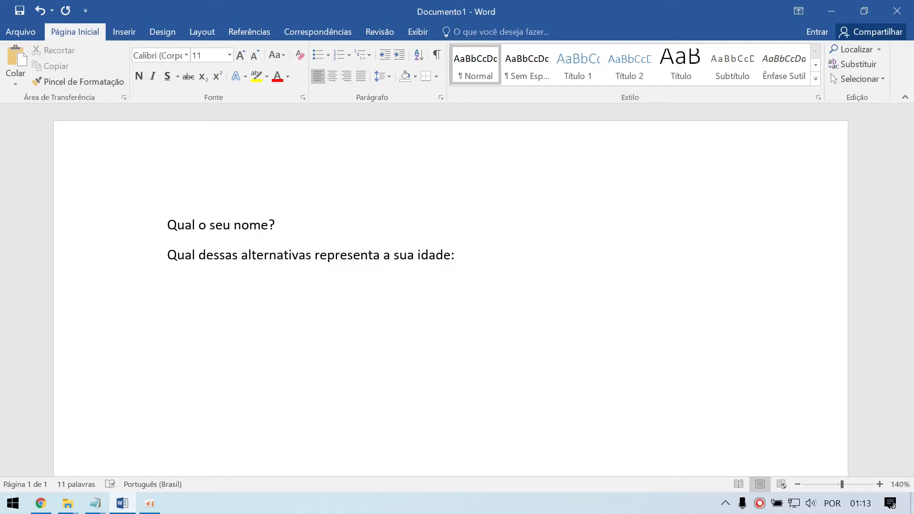
Add the age ranges 10-15, 16-20, 21-25 and 22-50 on separate lines below the second question
type("10-15")
key("Return")
type("16-20")
key("Return")
type("21-25 ")
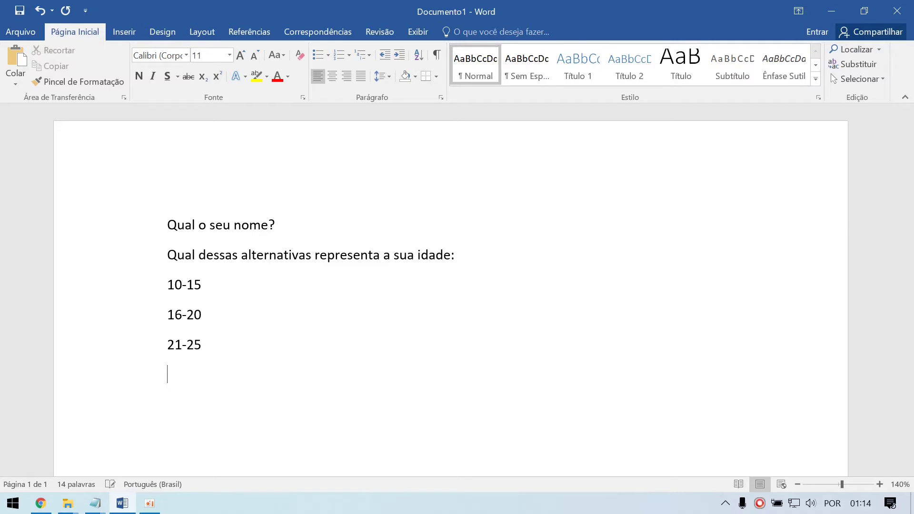
type("22-50")
Apply standard 1., 2. numbering to the two questions only
left_click_drag(465, 258, 162, 224)
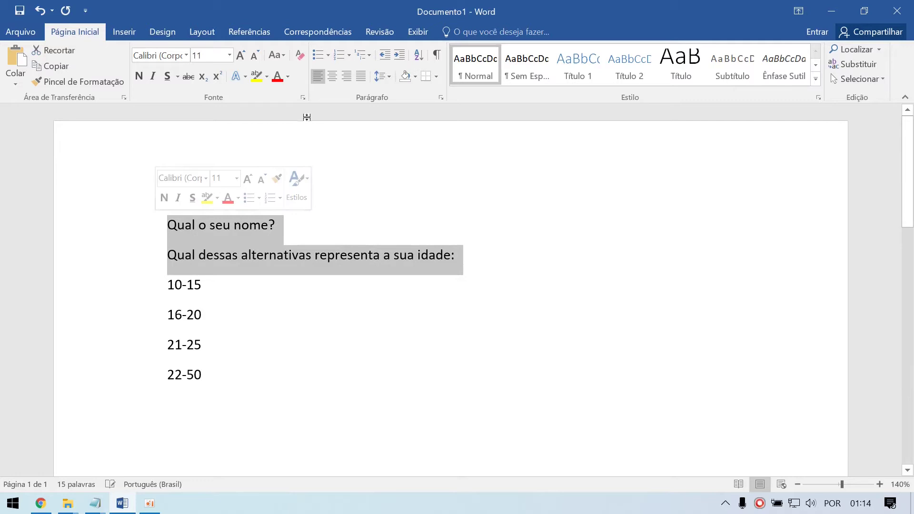
left_click(338, 55)
left_click(388, 245)
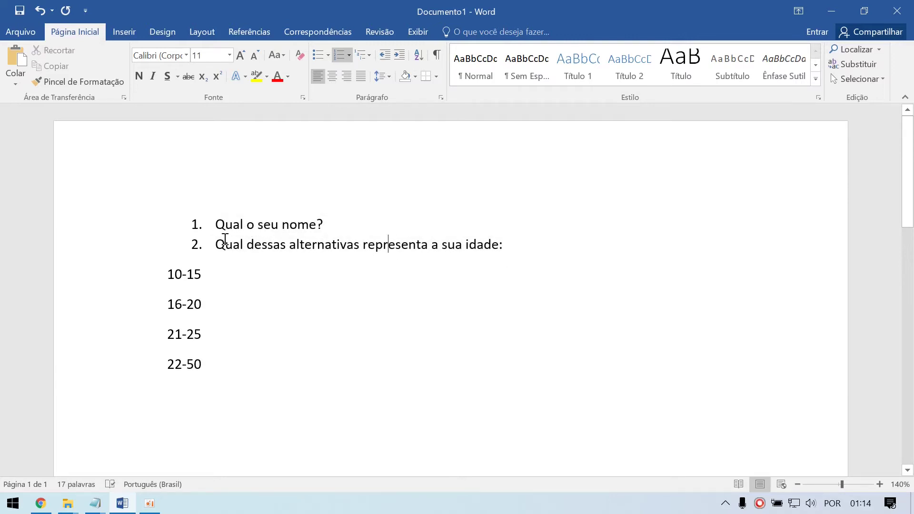
Try adding an unnumbered line below the second question, and delete it again
left_click(512, 244)
key("Return")
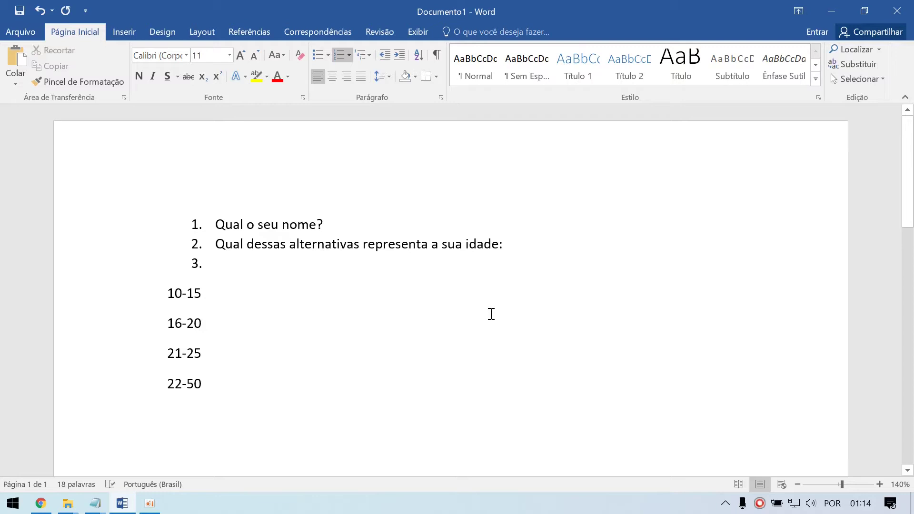
key("BackSpace")
type("10")
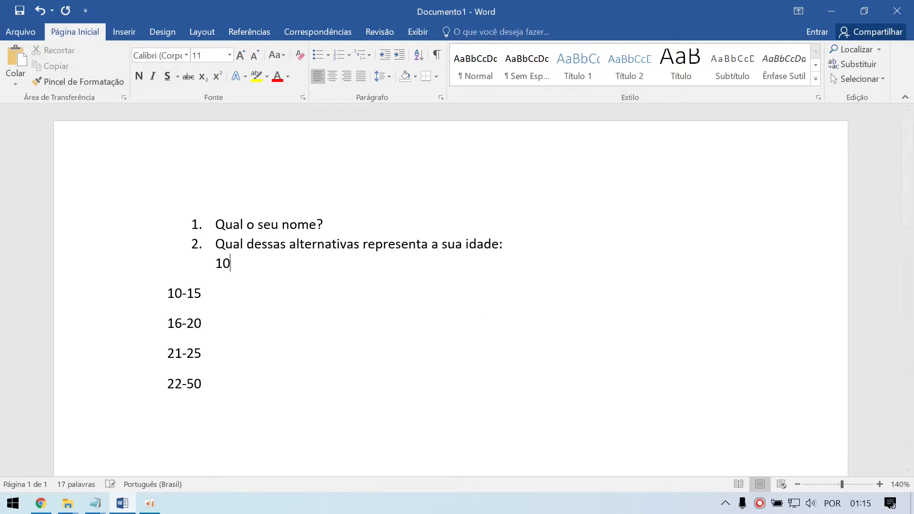
key("BackSpace")
key("BackSpace")
key("Return")
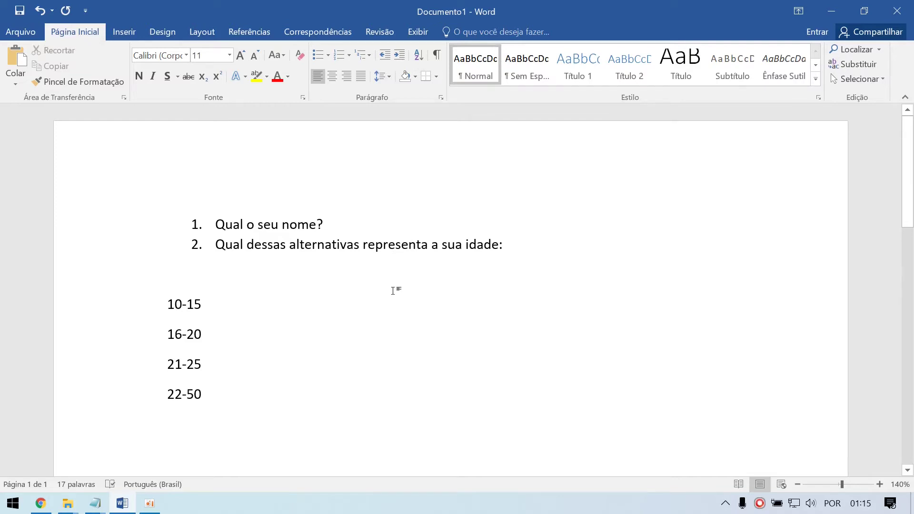
key("BackSpace")
key("BackSpace")
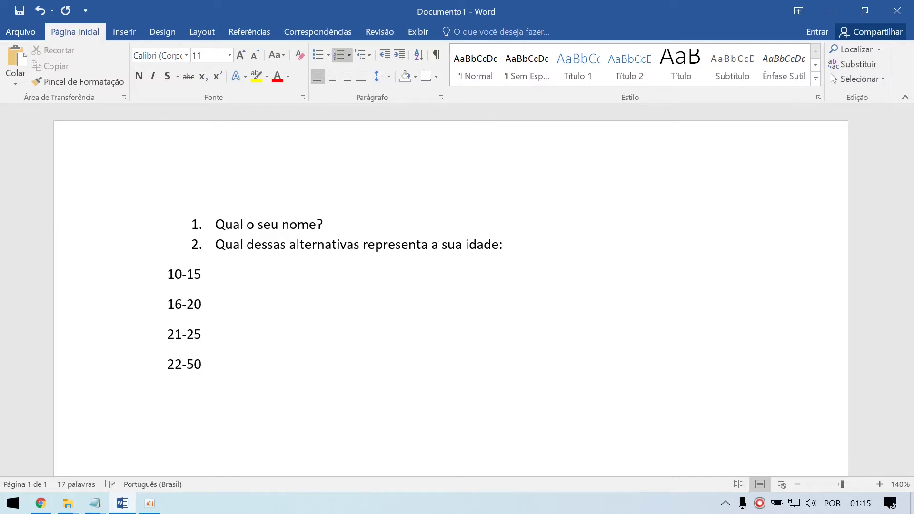
Insert an empty item after the first question, try switching its numbering off, and undo that change
left_click(374, 225)
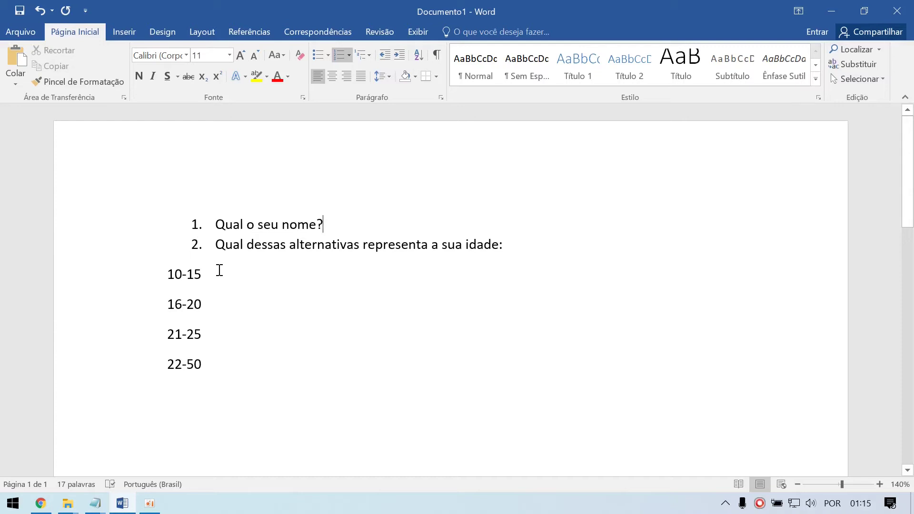
key("Return")
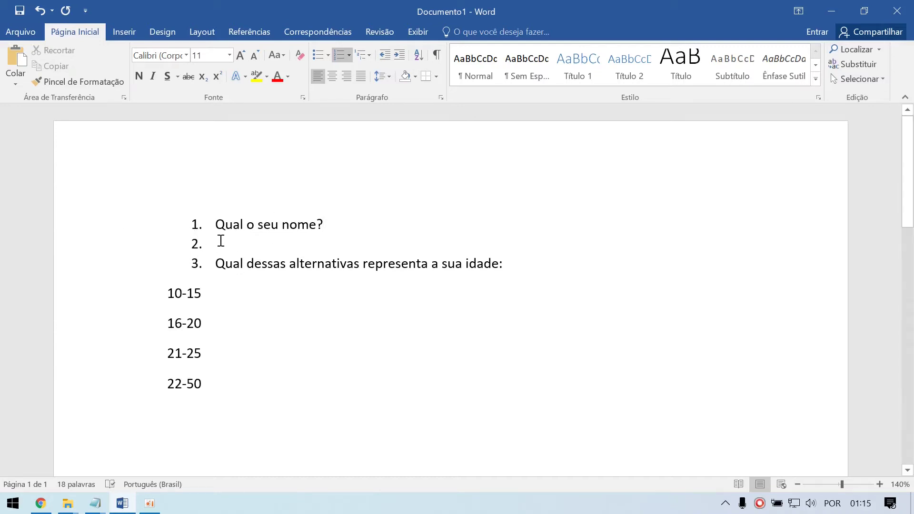
left_click(339, 55)
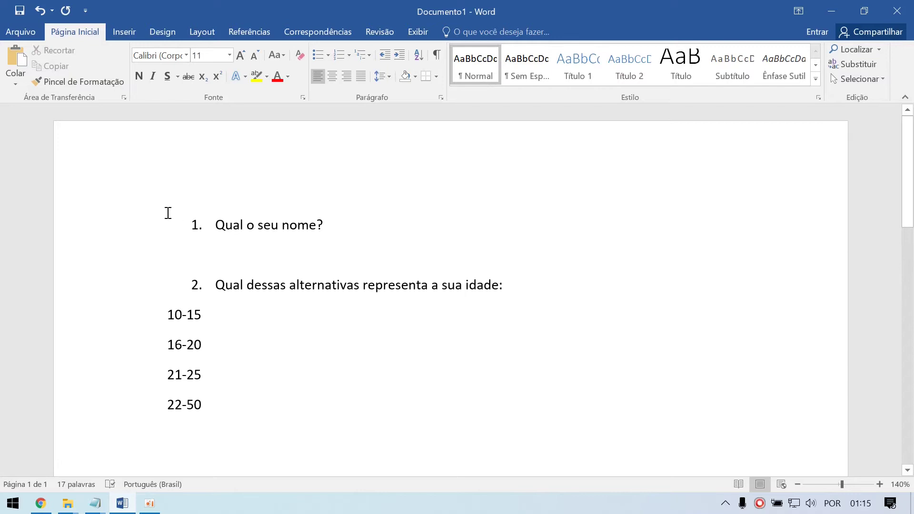
key("ctrl+z")
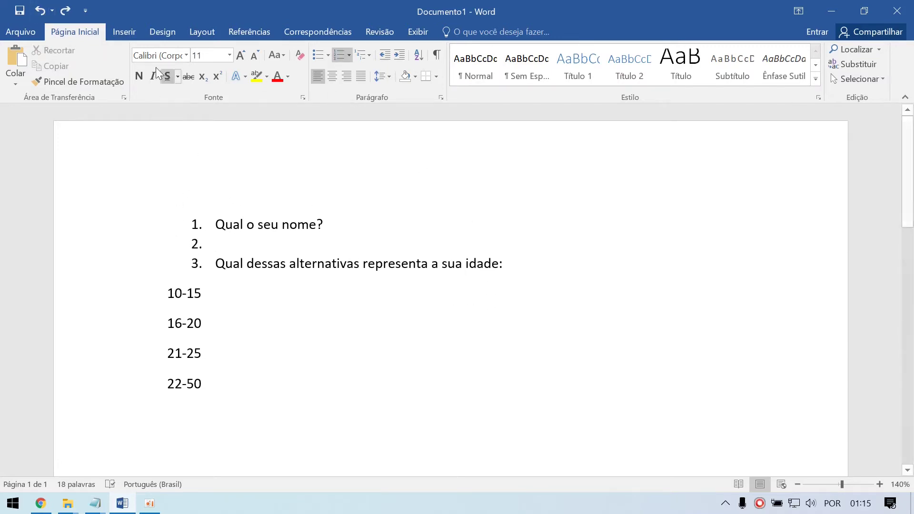
left_click(65, 10)
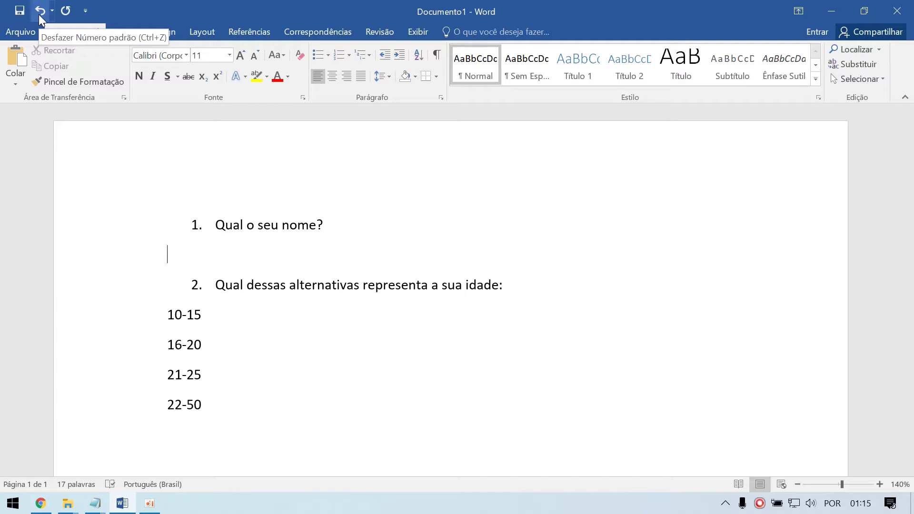
left_click(39, 14)
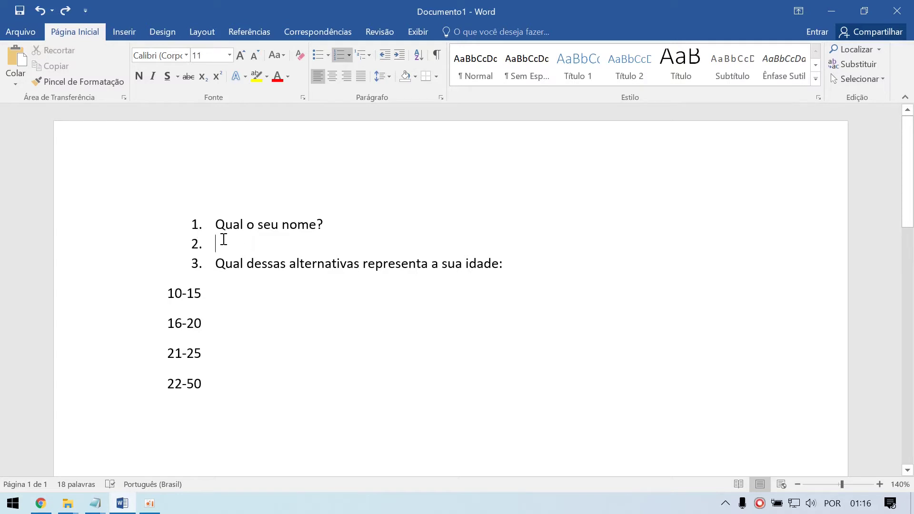
Remove only the number from the empty item between the questions, and undo back to the two-item list
key("BackSpace")
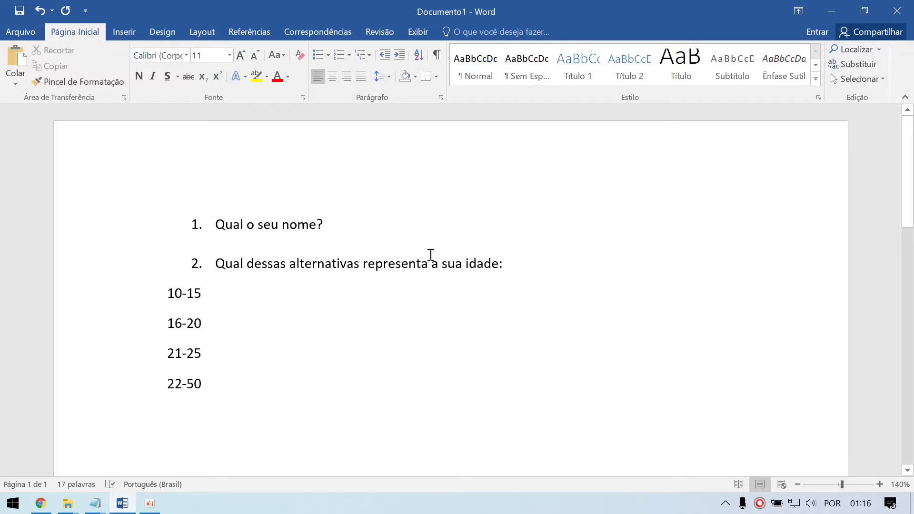
left_click_drag(523, 263, 188, 224)
left_click(236, 244)
key("ctrl+z")
key("ctrl+z")
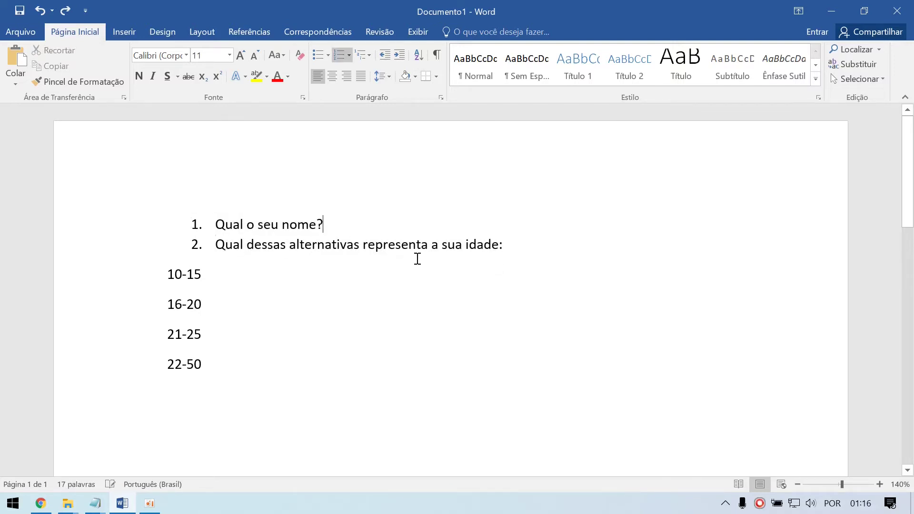
Preview the numbering library formats on the two questions without applying any
left_click_drag(524, 248, 188, 225)
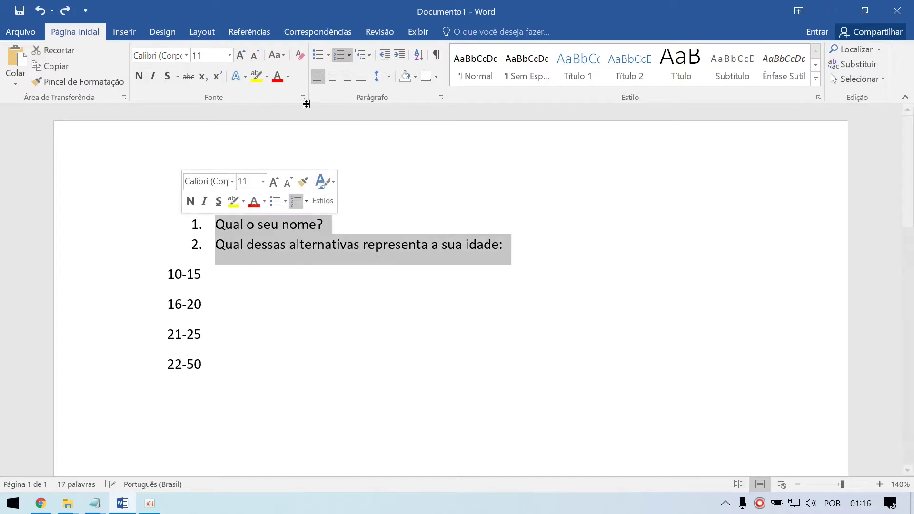
left_click(350, 57)
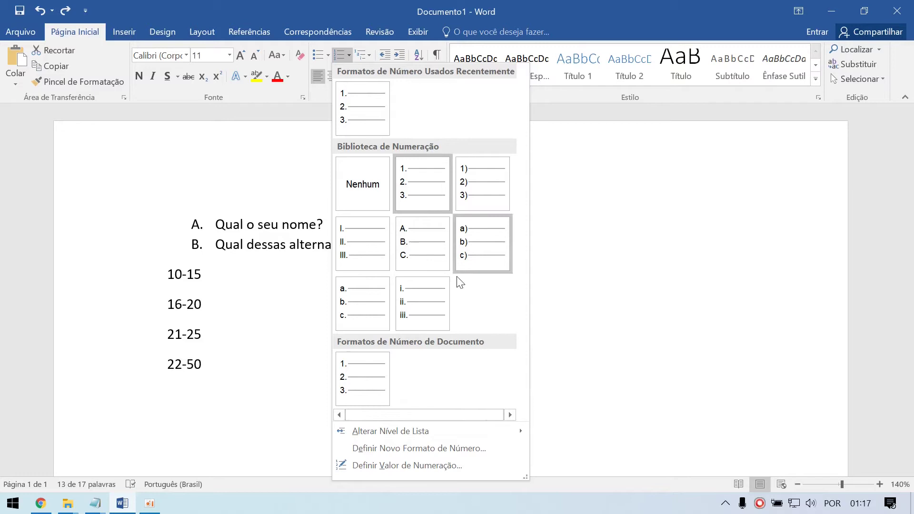
mouse_move(475, 436)
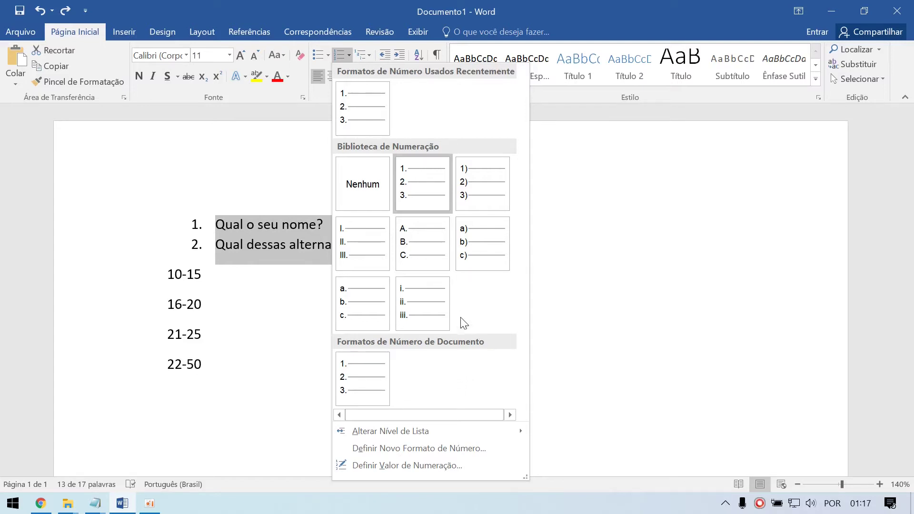
left_click(323, 248)
left_click(501, 250)
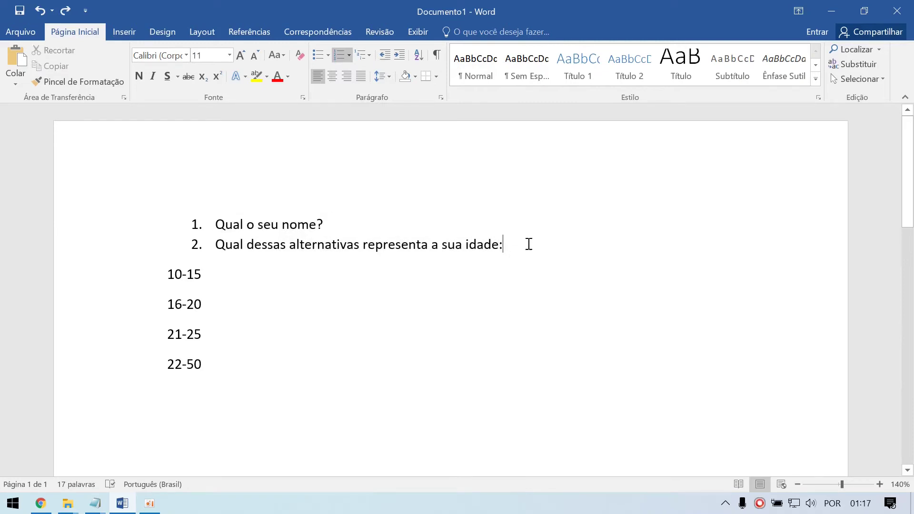
left_click(350, 56)
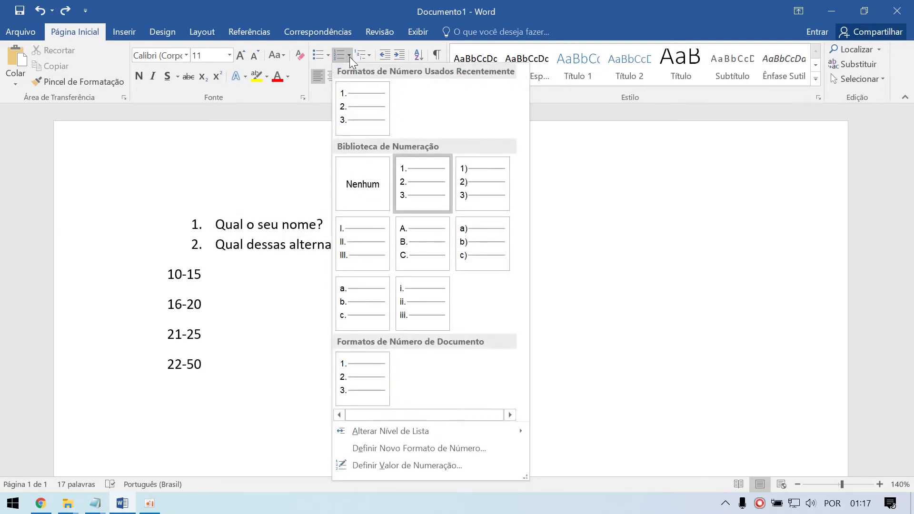
left_click(290, 205)
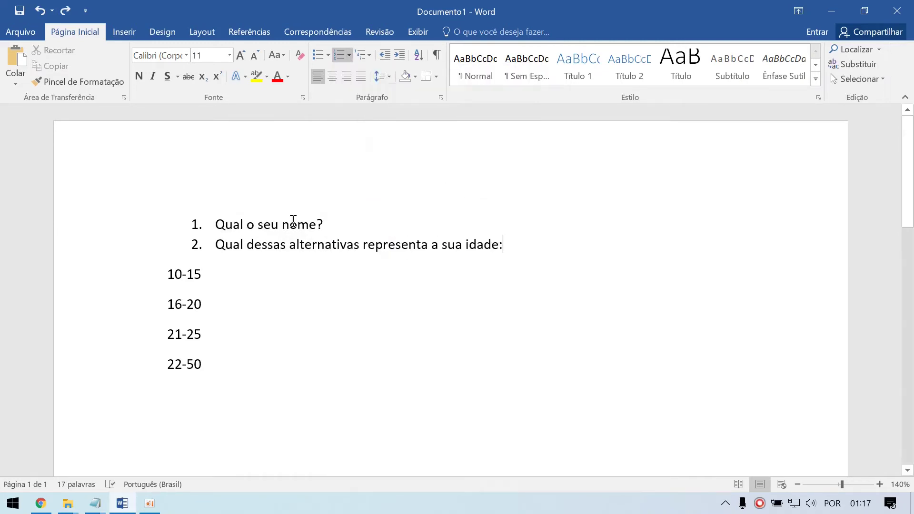
Change the numbering format of both questions to 1), 2)
left_click_drag(513, 245, 136, 224)
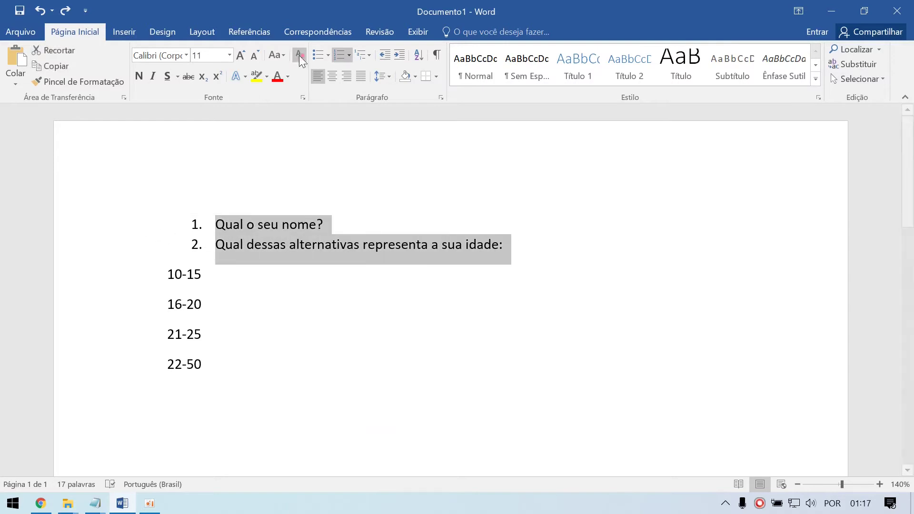
left_click(350, 55)
left_click(479, 188)
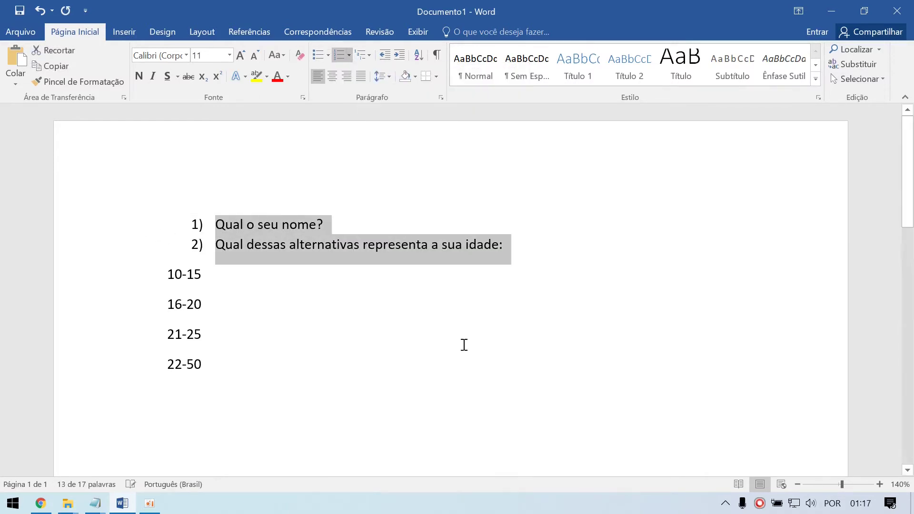
left_click(443, 308)
left_click(520, 245)
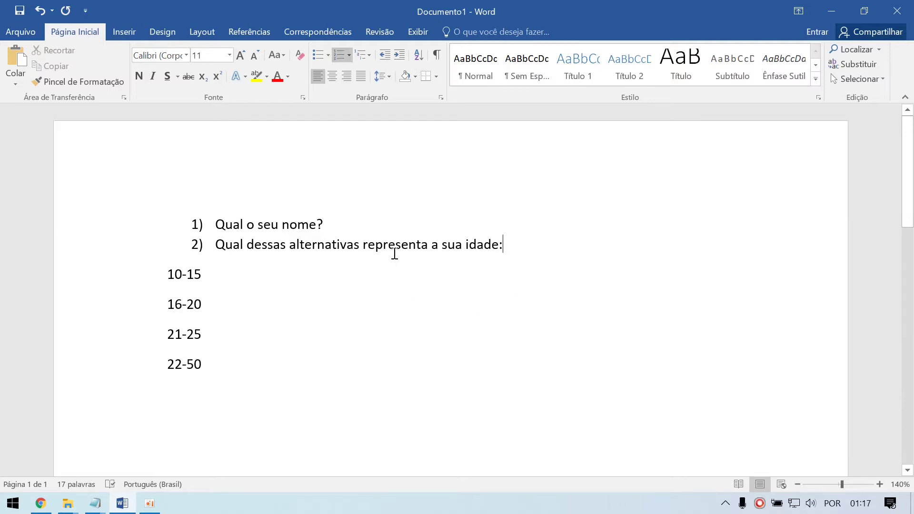
Number the four age ranges, 10-15 to 22-50, as part of the questions' list, and preview the a), b), c) format on them
left_click_drag(221, 363, 130, 282)
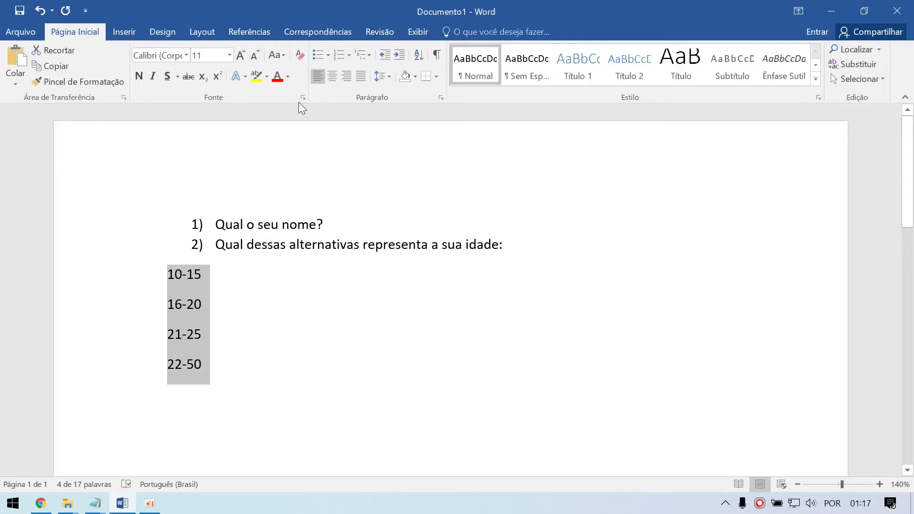
left_click(337, 55)
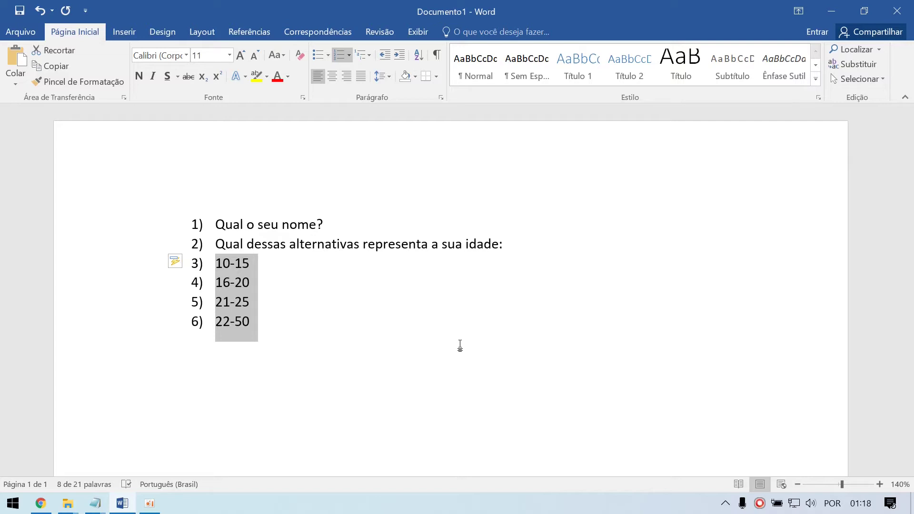
left_click(349, 55)
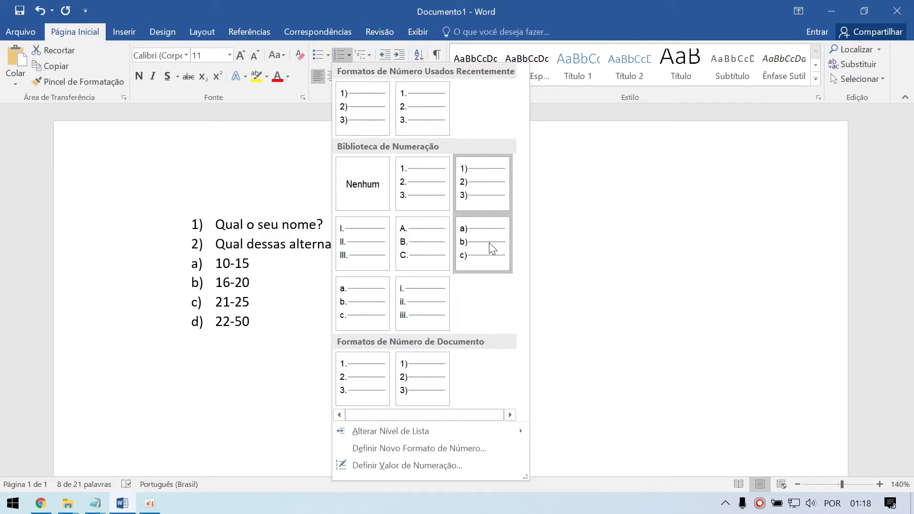
left_click(619, 244)
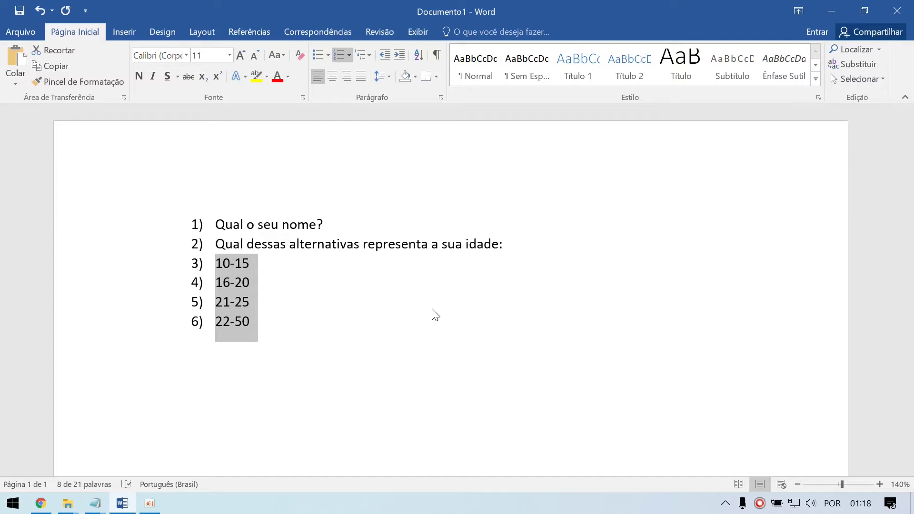
Try replacing the age ranges with an empty second-level list item, and undo both the demotion and the deletion
key("Delete")
key("Tab")
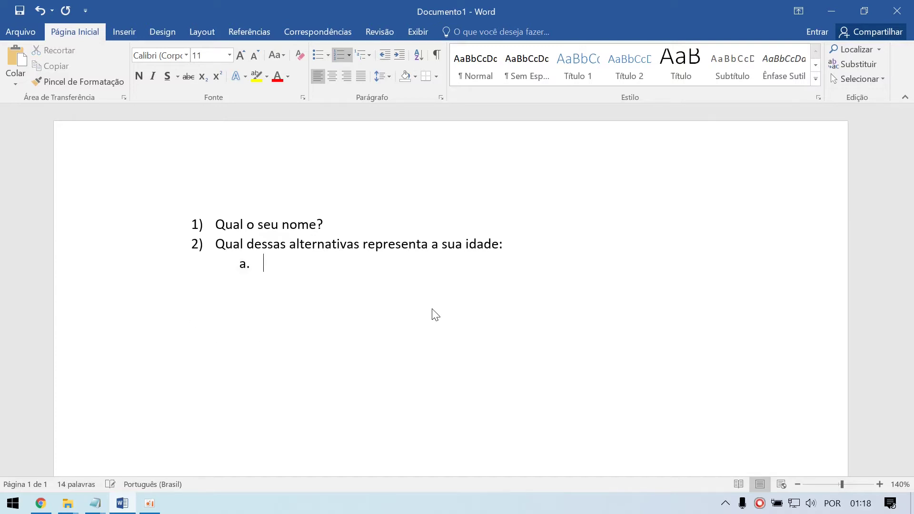
key("ctrl+z")
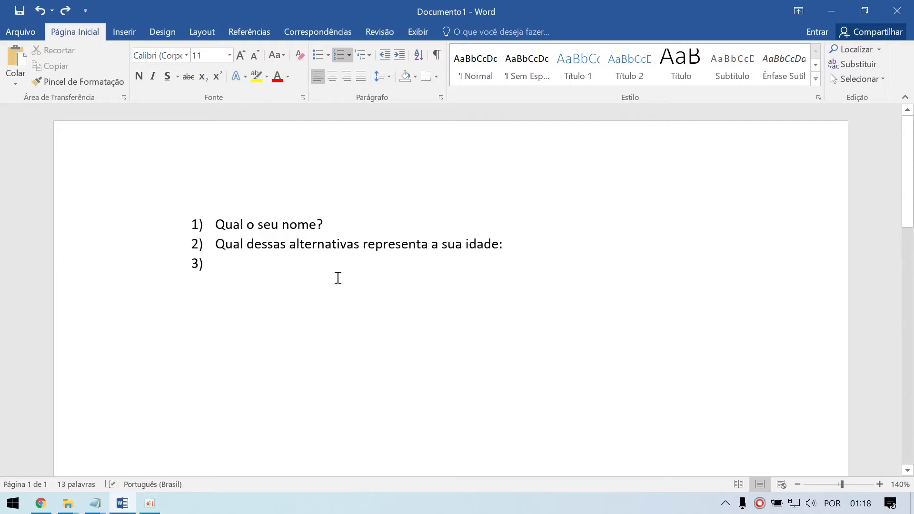
key("ctrl+z")
Demote the four age ranges, 10-15 to 22-50, one by one to second-level items under question 2
left_click(260, 263)
left_click(216, 263)
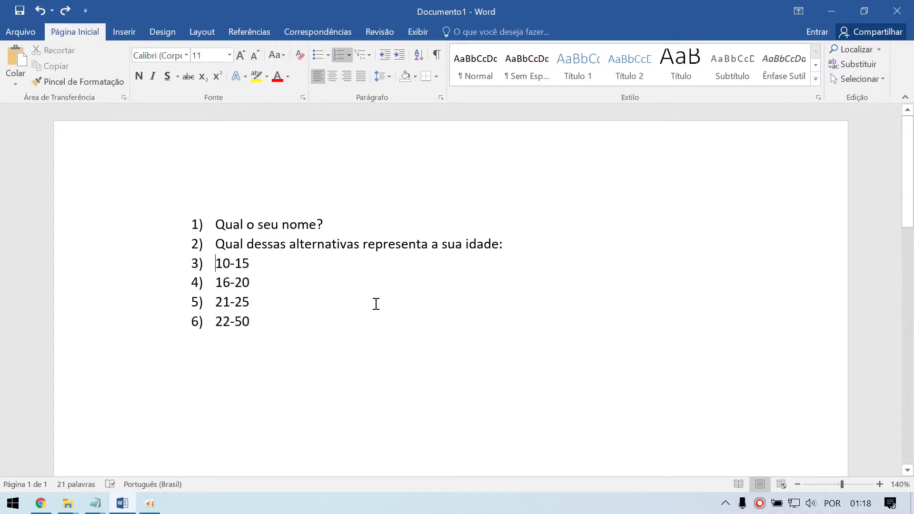
key("Tab")
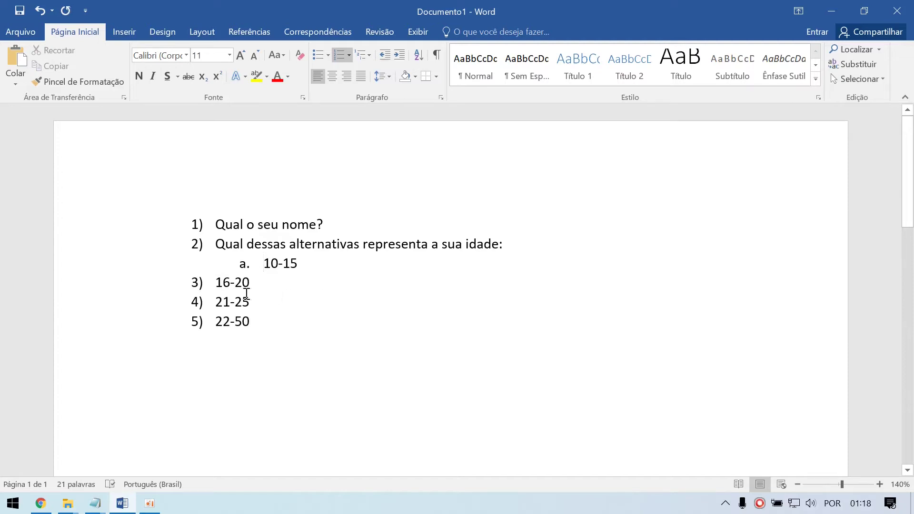
left_click(215, 283)
key("Tab")
left_click(215, 301)
key("Tab")
left_click(215, 321)
key("Tab")
left_click(351, 321)
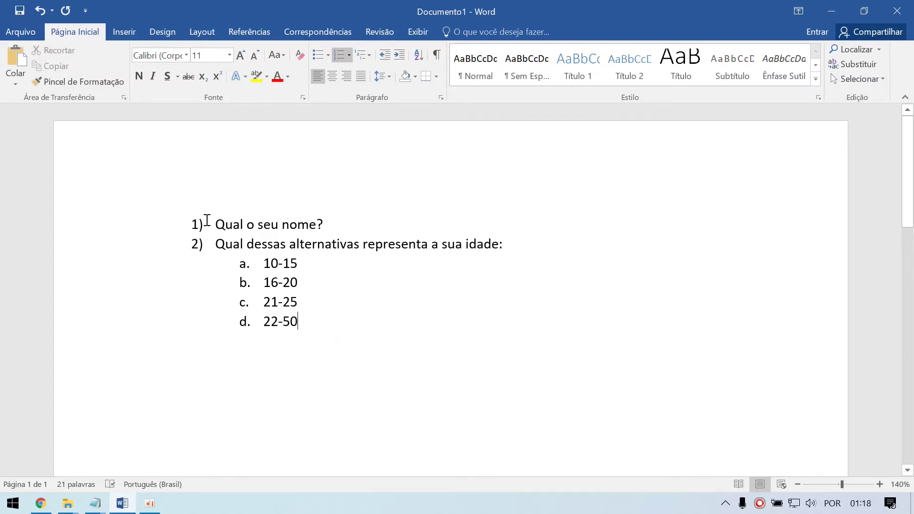
Preview the a), b), c) numbering format on the four age ranges without applying it
left_click_drag(312, 316, 220, 265)
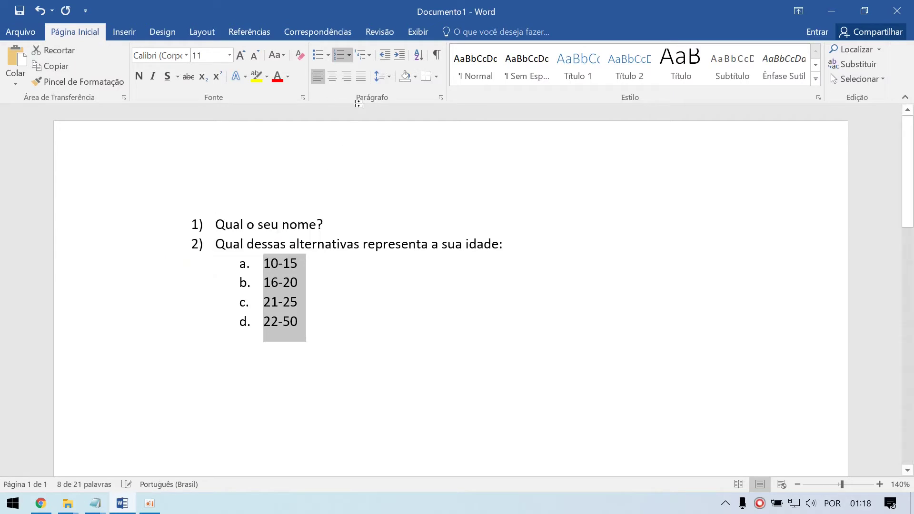
left_click(349, 59)
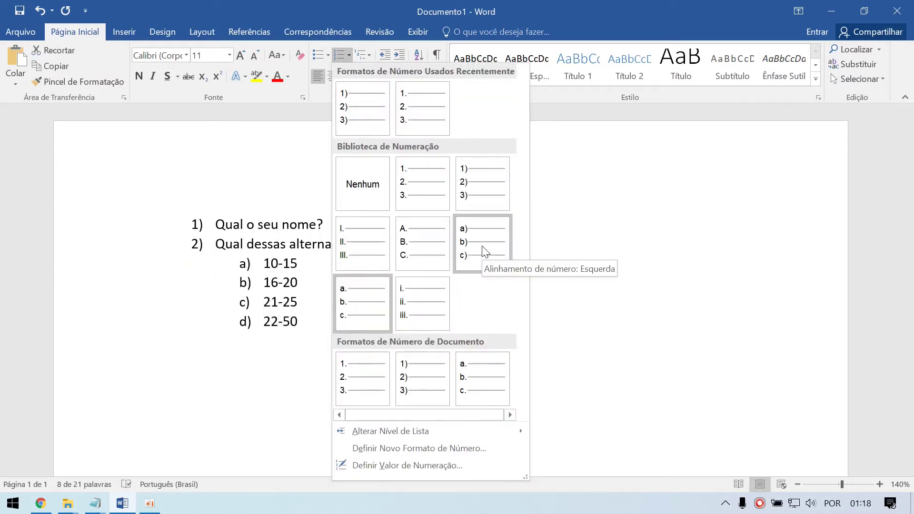
key("Escape")
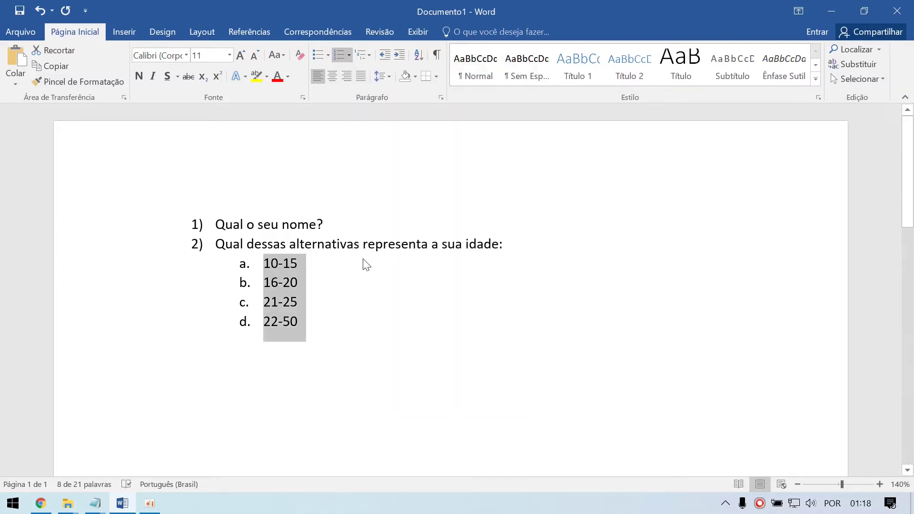
left_click(356, 308)
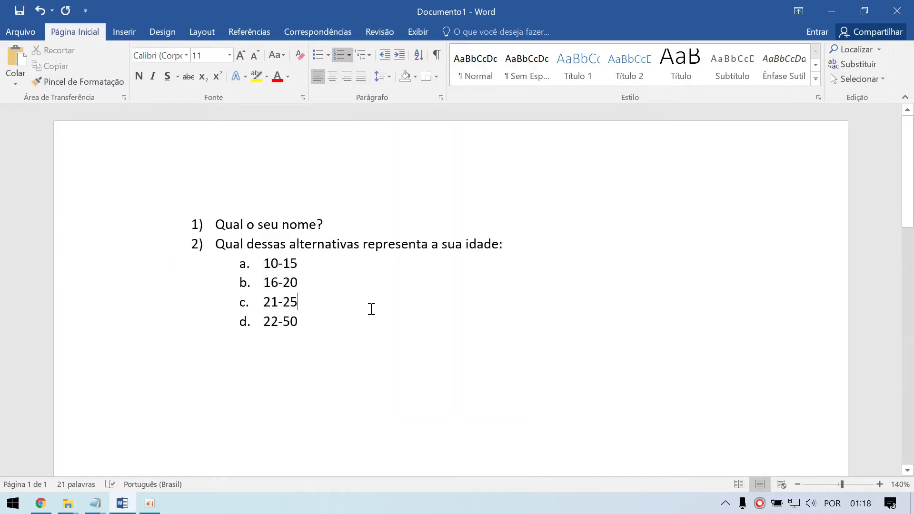
Promote the four age ranges back to first-level items of the questions' list
key("Down")
key("Home")
key("shift+Tab")
key("Up")
key("shift+Tab")
key("Up")
key("shift+Tab")
key("Up")
key("shift+Tab")
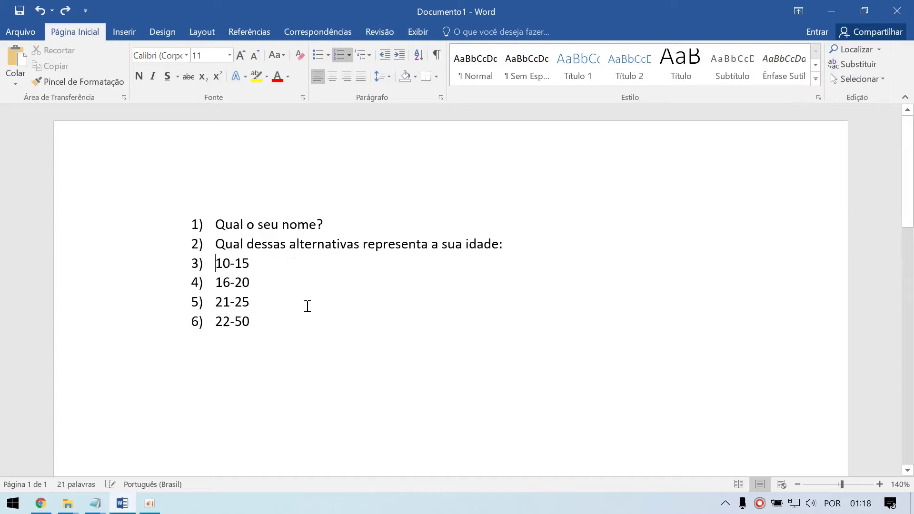
Try the 1), a), i) multilevel list on the four age ranges alone, and undo it
left_click_drag(262, 321, 164, 273)
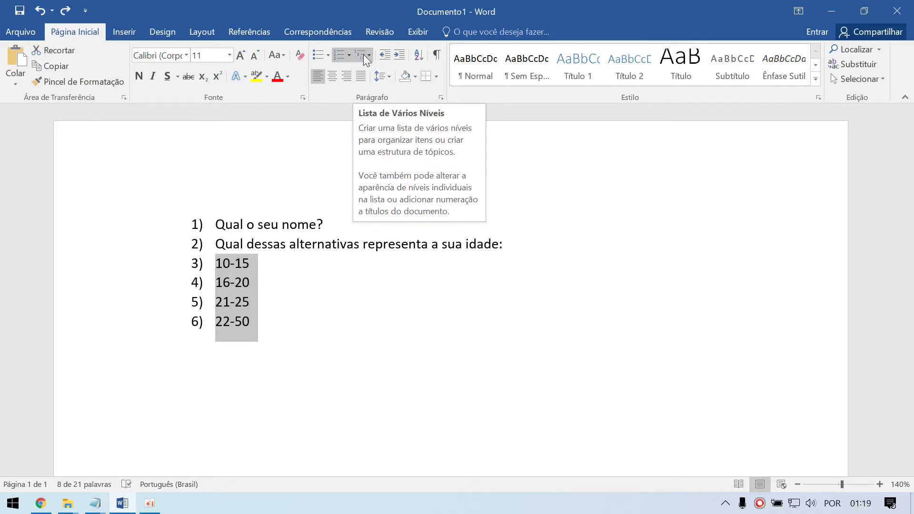
left_click(368, 55)
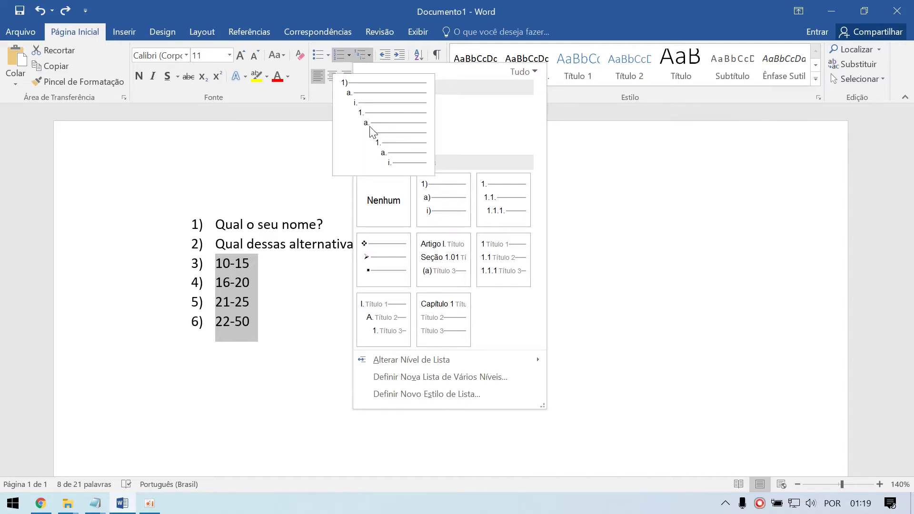
mouse_move(380, 121)
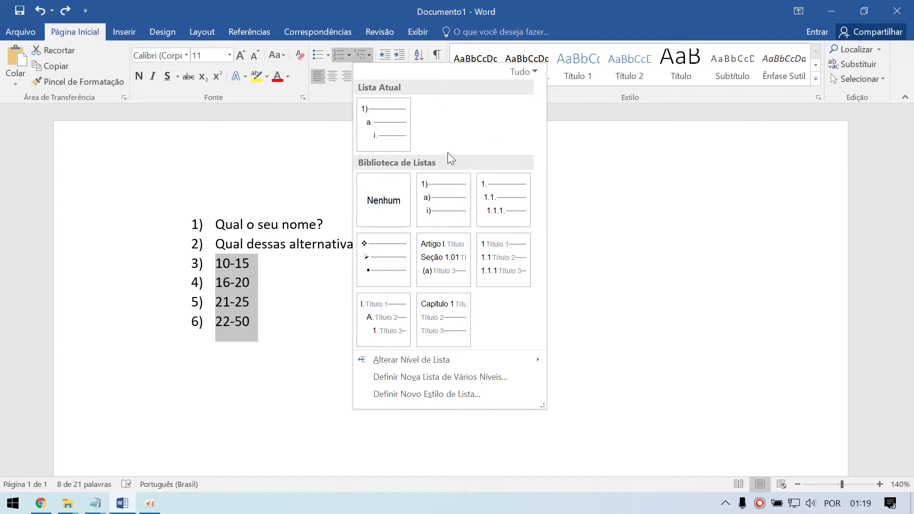
mouse_move(442, 194)
left_click(448, 208)
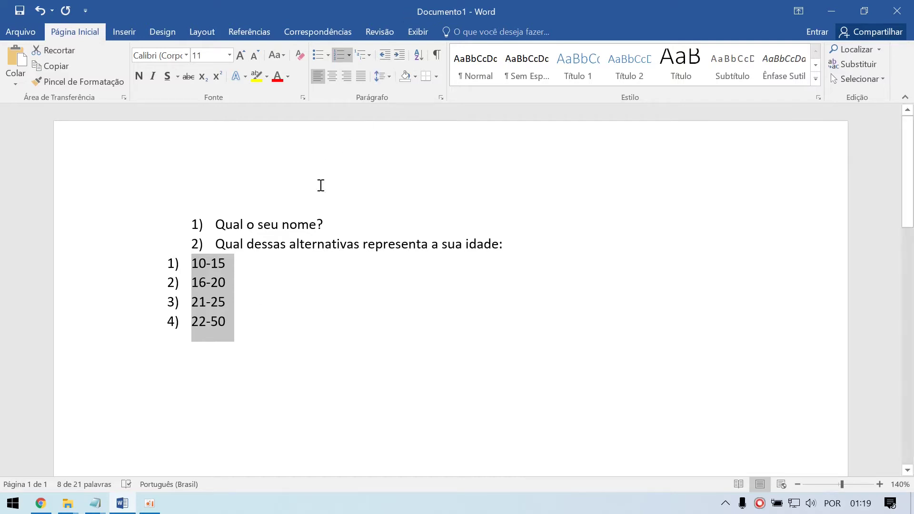
left_click(370, 54)
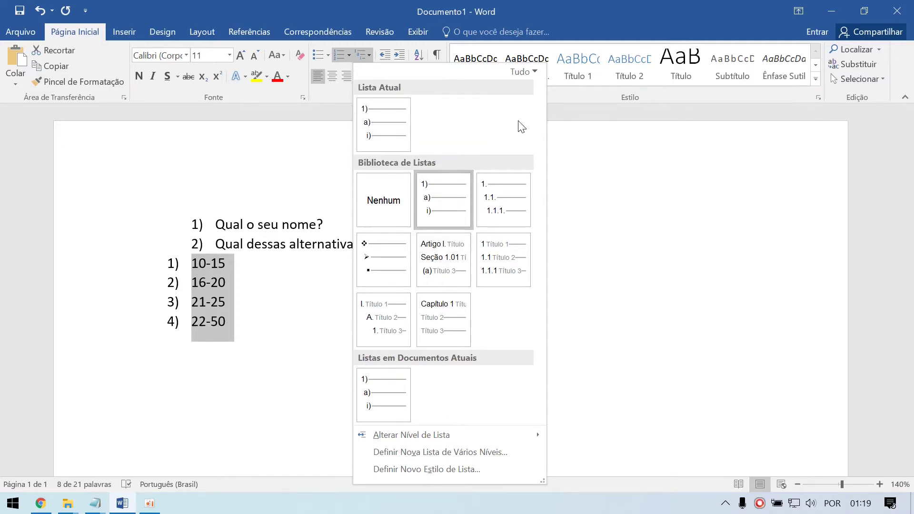
left_click(598, 194)
key("ctrl+z")
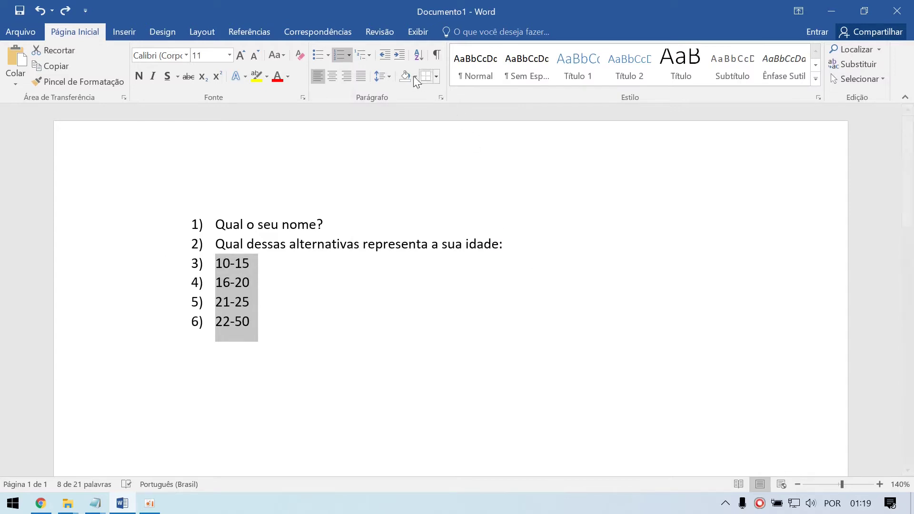
Apply the 1), a), i) multilevel list to the selected age ranges once more and undo it again
left_click(368, 57)
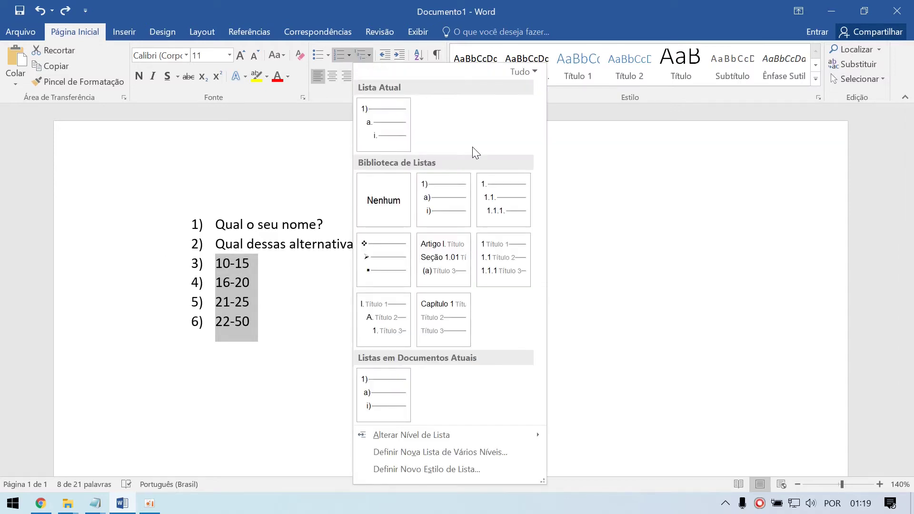
mouse_move(400, 134)
mouse_move(461, 216)
left_click(453, 204)
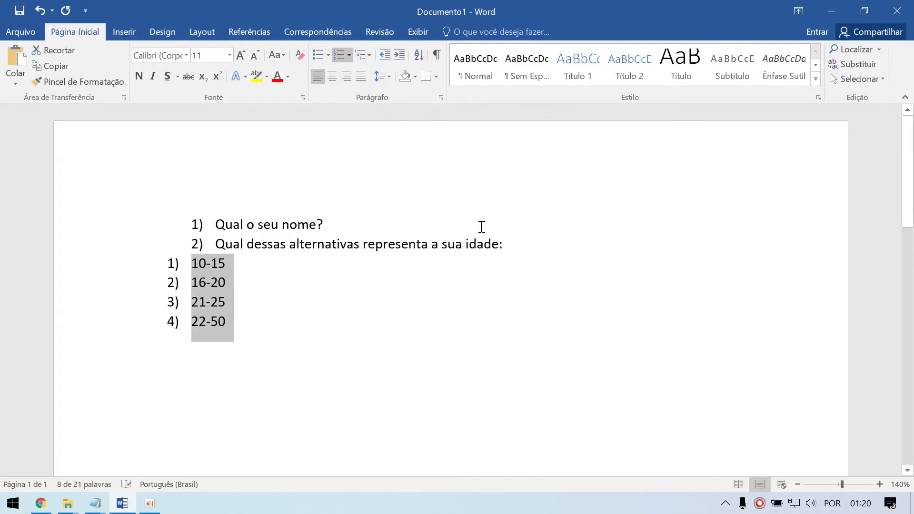
key("ctrl+z")
Apply the 1), a), i) multilevel list to all six lines, both questions and the four age ranges
left_click_drag(314, 332, 153, 212)
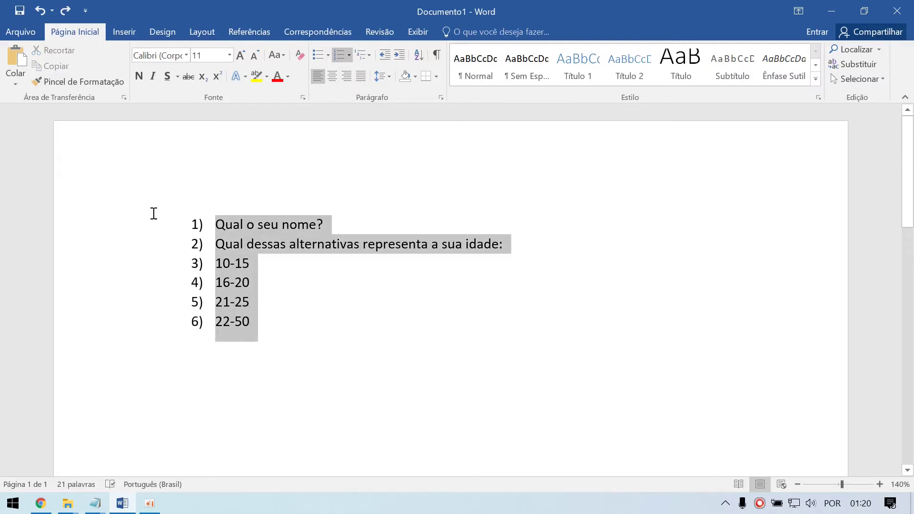
left_click(369, 53)
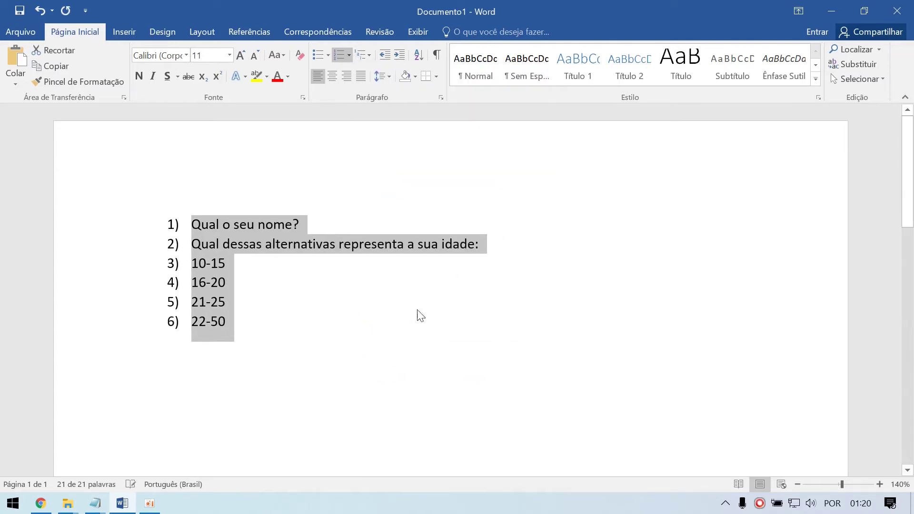
left_click(353, 324)
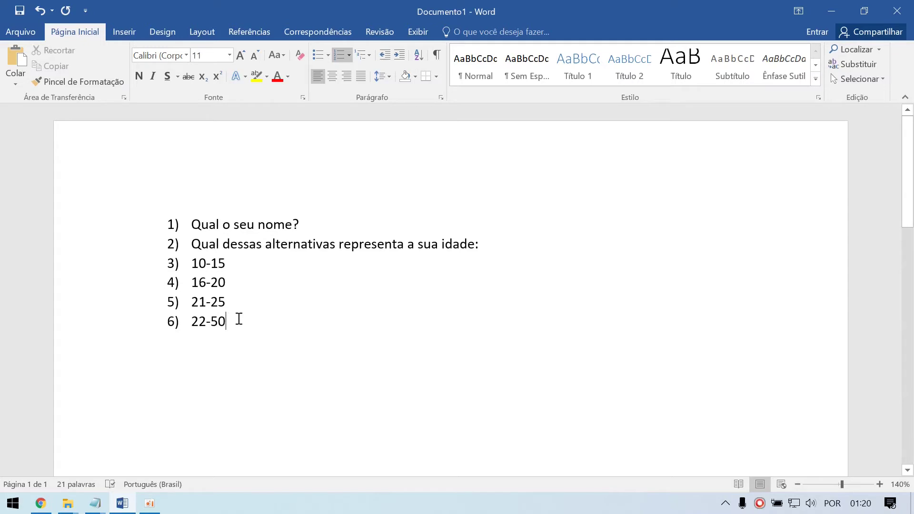
Demote the four age ranges together to the a) to d) level under question 2
left_click_drag(241, 321, 138, 265)
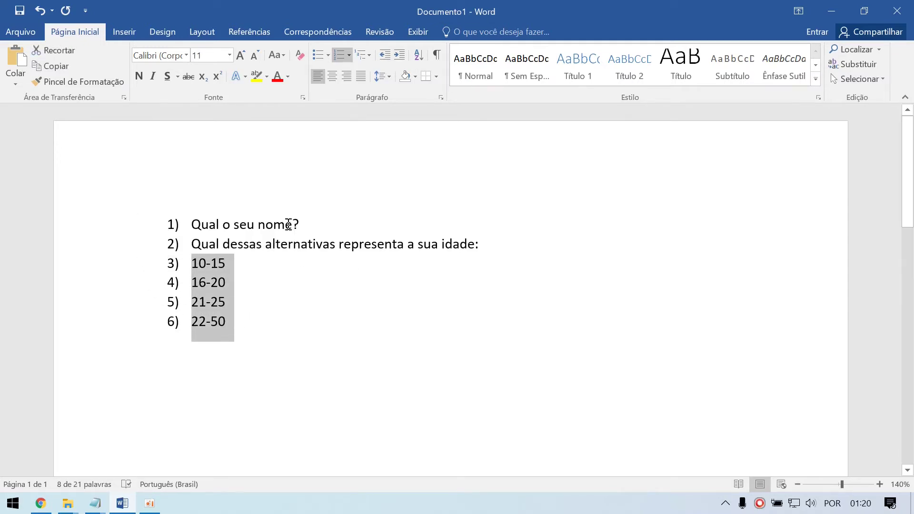
key("Tab")
left_click(295, 312)
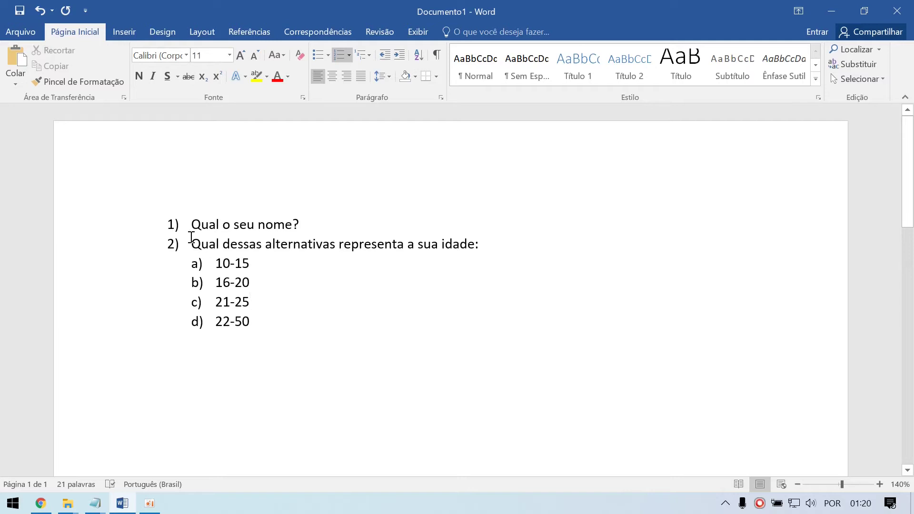
Try bolding the lines from question 2 through the 21-25 alternative, and undo the bold formatting
left_click_drag(192, 259, 199, 300)
left_click(199, 298)
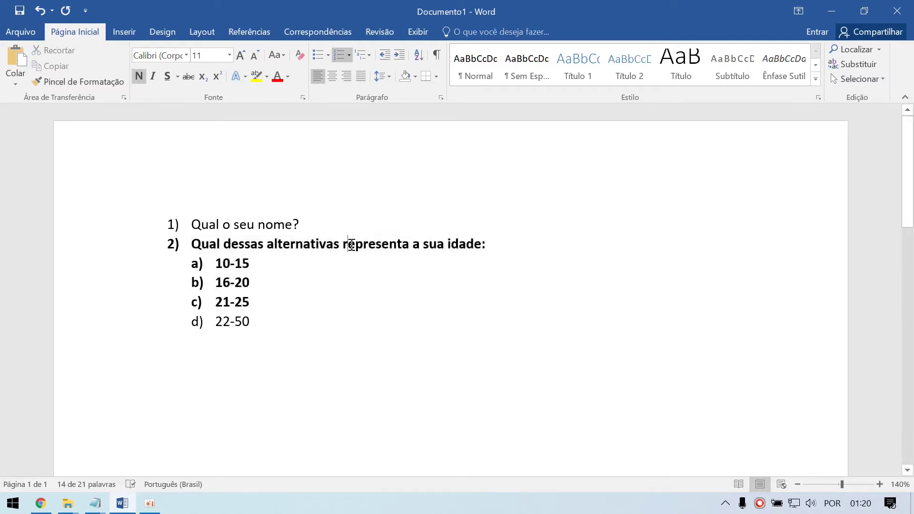
key("ctrl+z")
left_click(256, 290)
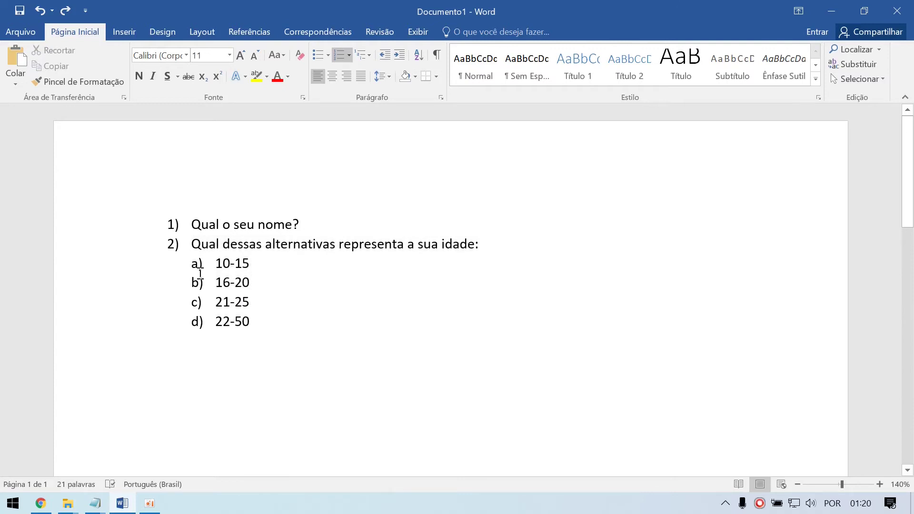
Choose the current 1), a), i) multilevel list again for the list, and undo the age ranges' demotion
left_click(369, 57)
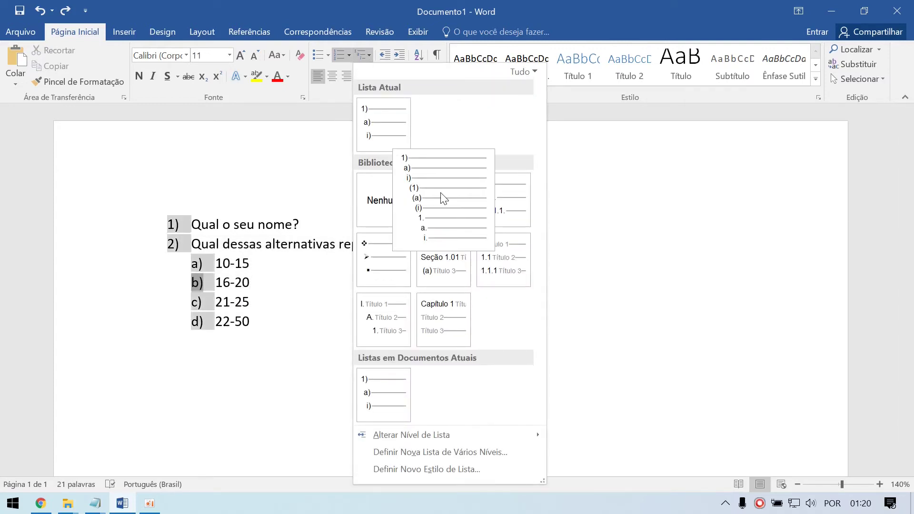
left_click(378, 130)
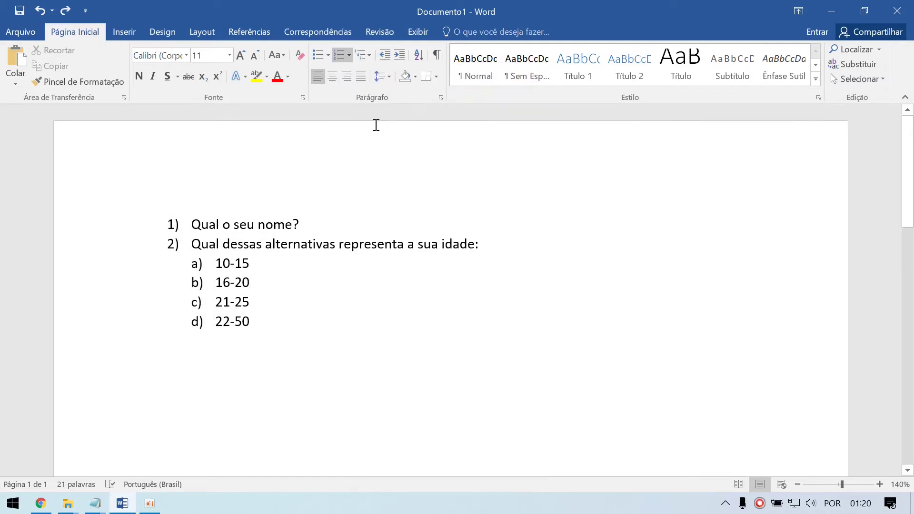
key("ctrl+z")
Try applying the document's 1), a), i) multilevel list to question 2 and the age ranges only
left_click(266, 319)
left_click_drag(266, 318, 159, 246)
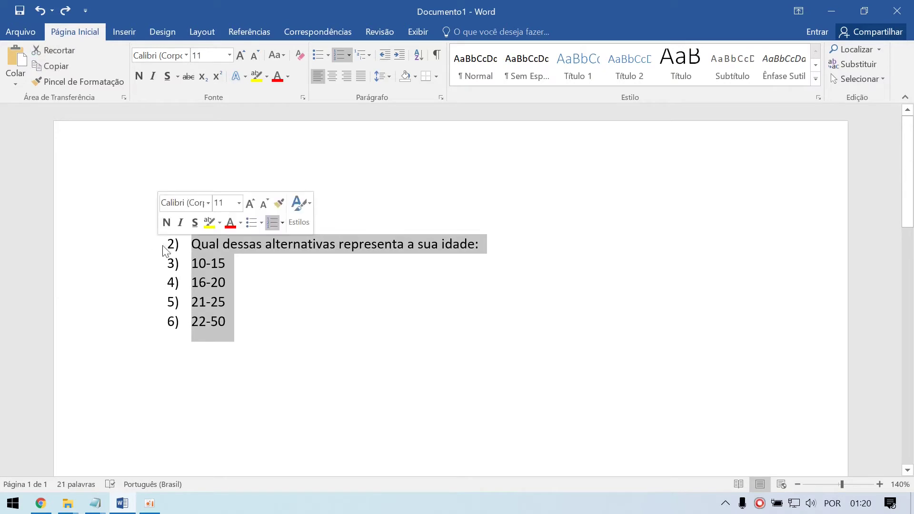
left_click(367, 55)
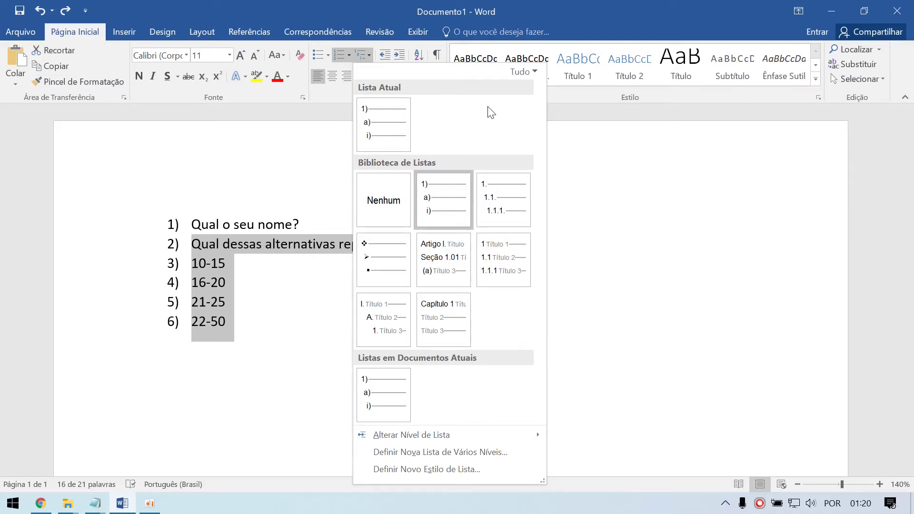
mouse_move(438, 206)
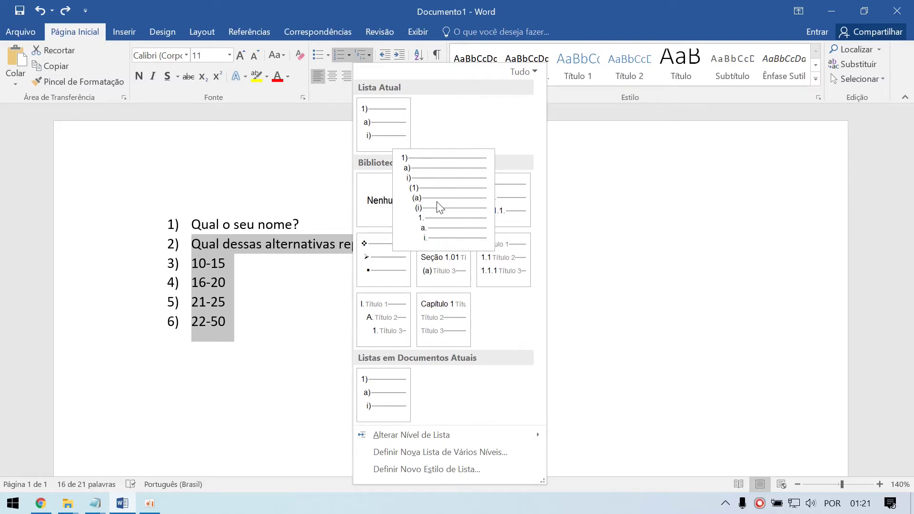
left_click(385, 404)
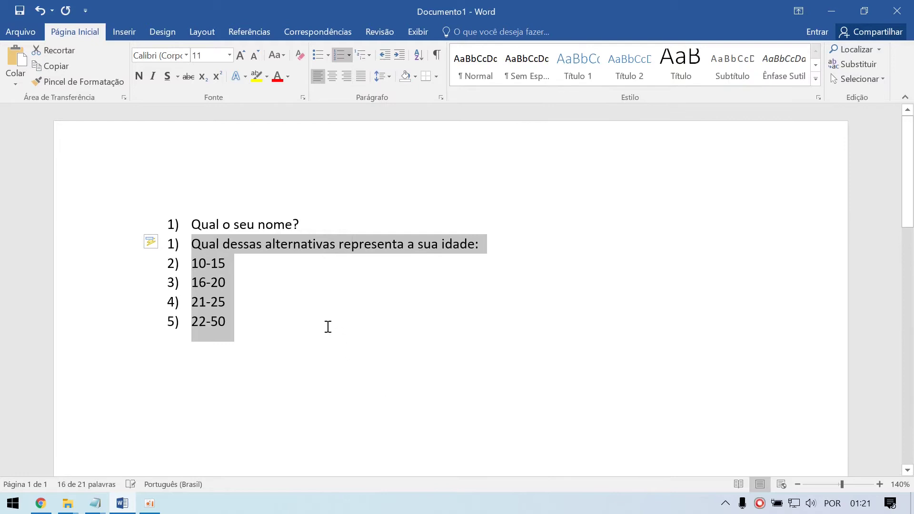
Demote the four age ranges under the second question, and undo both this demotion and the last list change
left_click(246, 316)
left_click_drag(240, 323, 182, 262)
key("Tab")
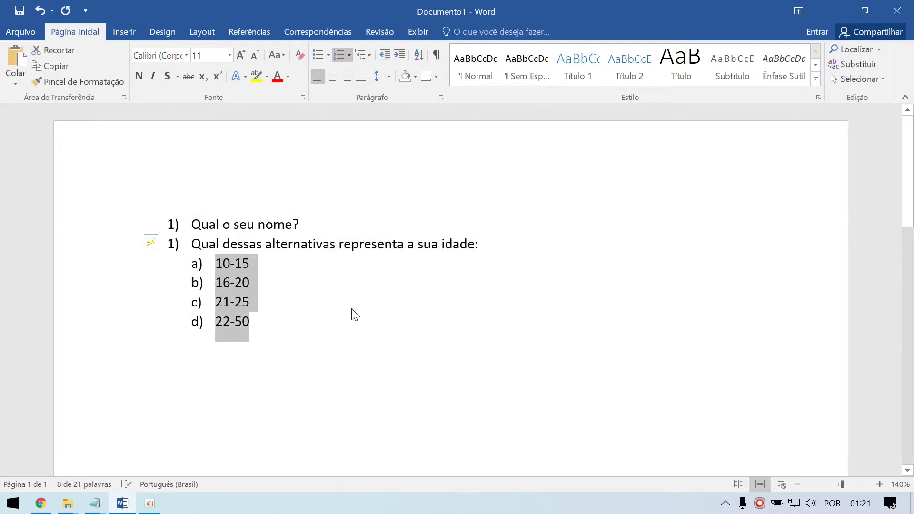
left_click(324, 300)
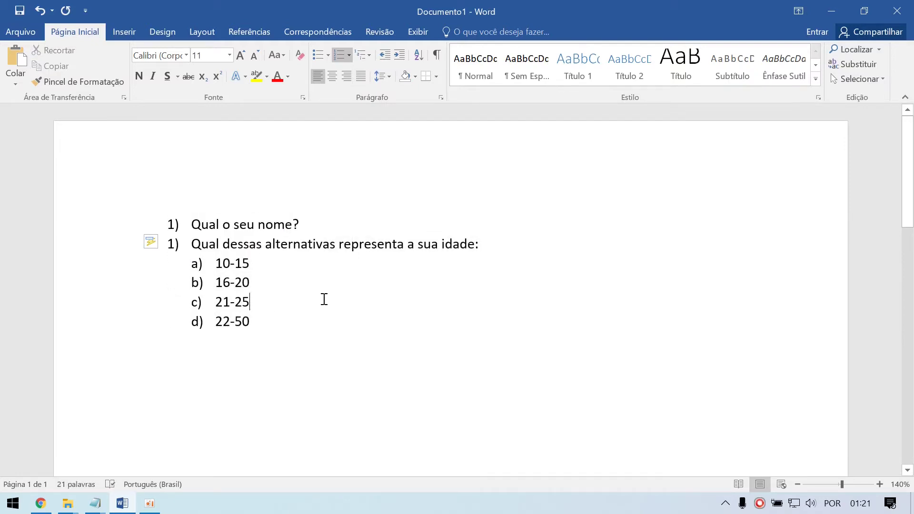
key("ctrl+z")
key("ctrl+z")
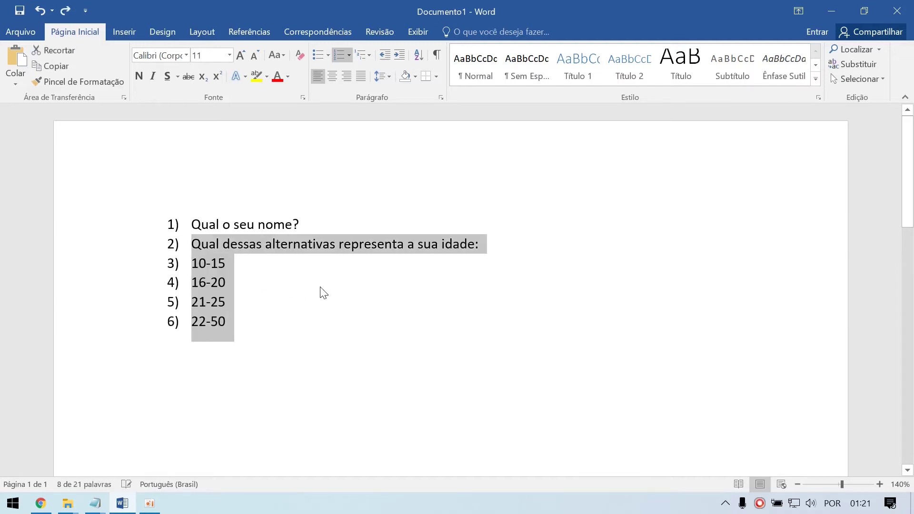
left_click(326, 319)
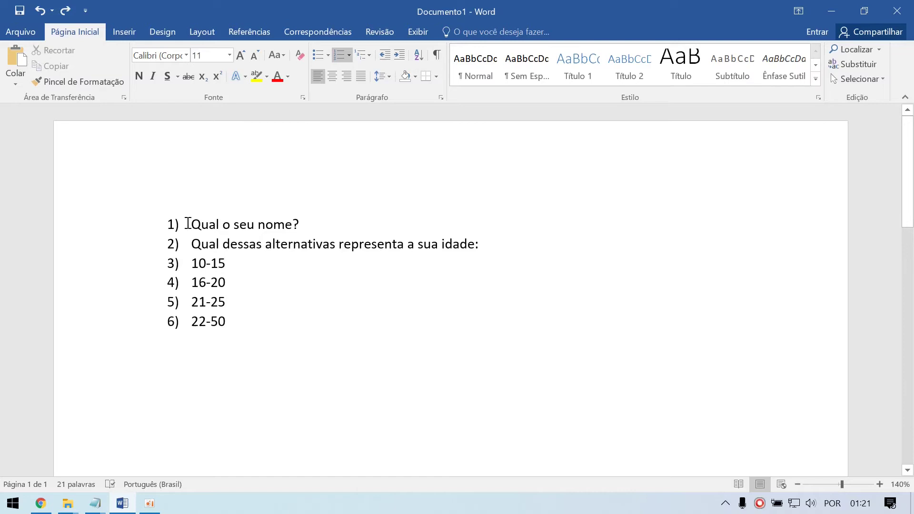
Demote the four age ranges, 10-15 to 22-50, to alternatives a) to d) of question 2
left_click_drag(242, 321, 138, 269)
key("Tab")
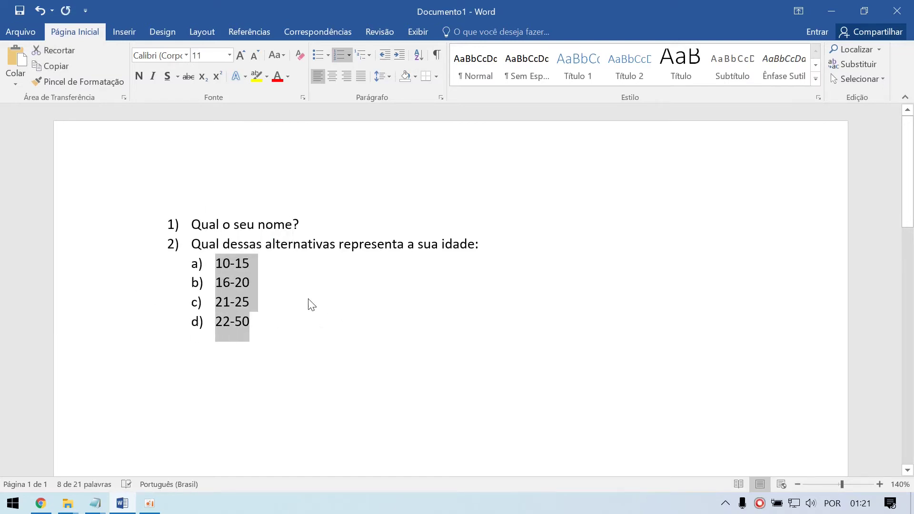
left_click(310, 303)
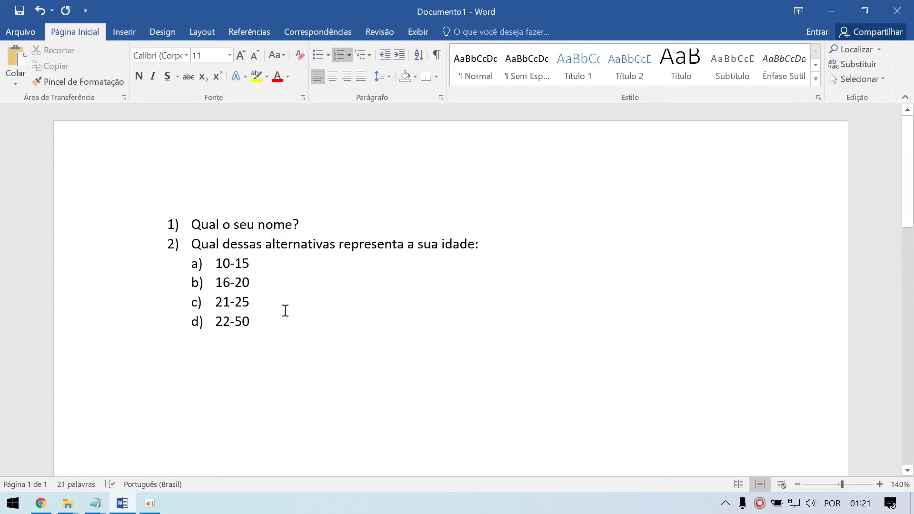
Undo the four age ranges' demotion and set them to the a) level with the Change List Level option
left_click_drag(267, 322, 179, 269)
key("ctrl+z")
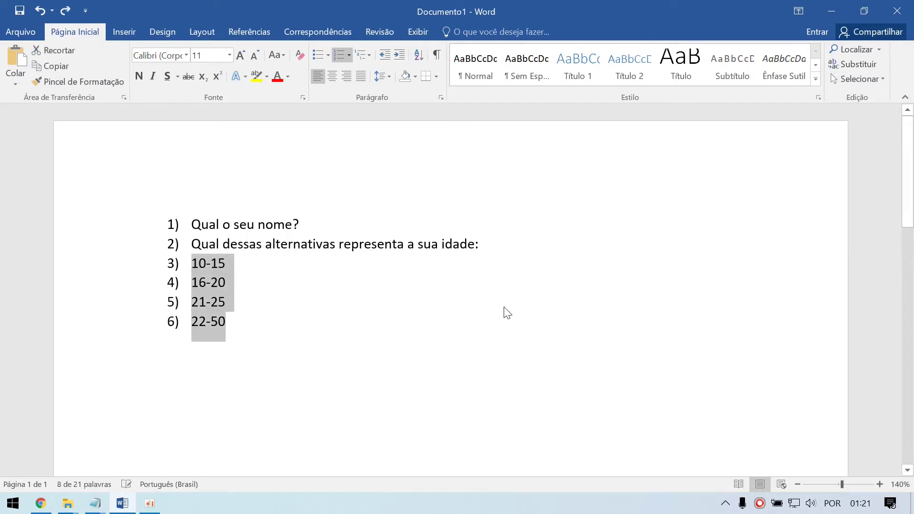
left_click(350, 52)
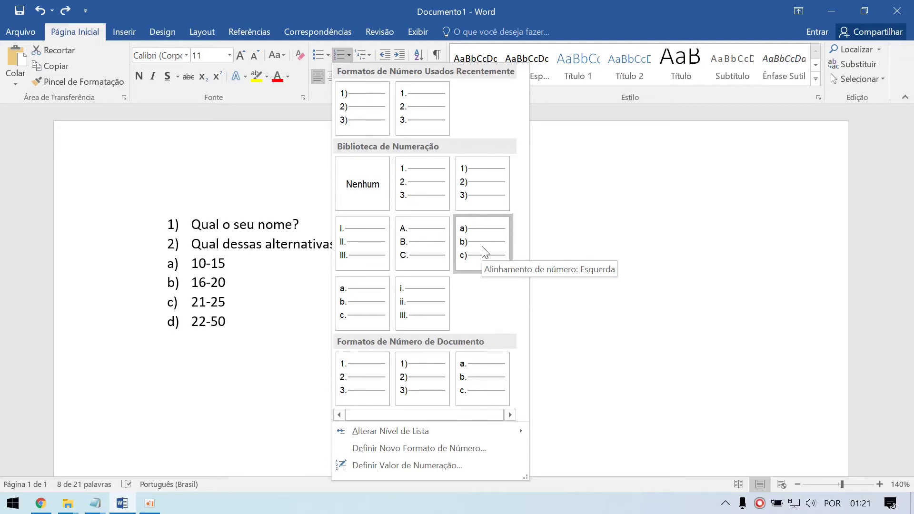
mouse_move(481, 437)
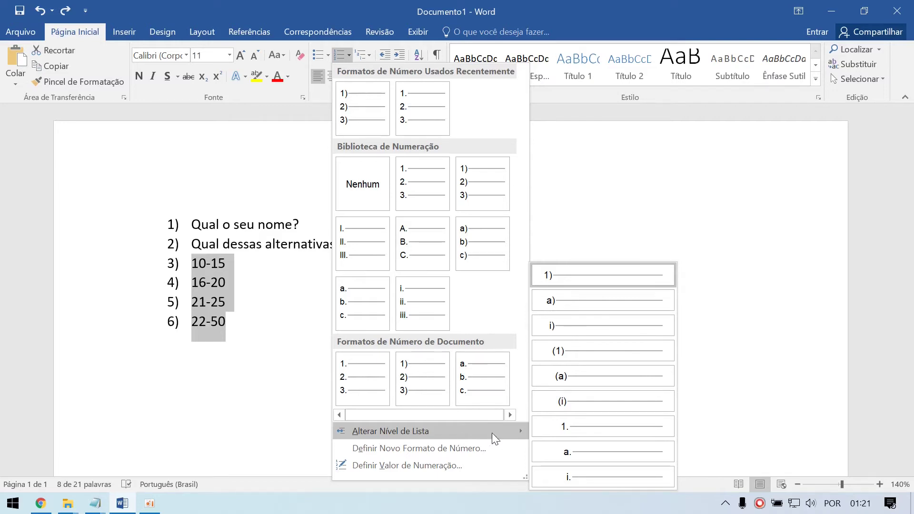
left_click(572, 300)
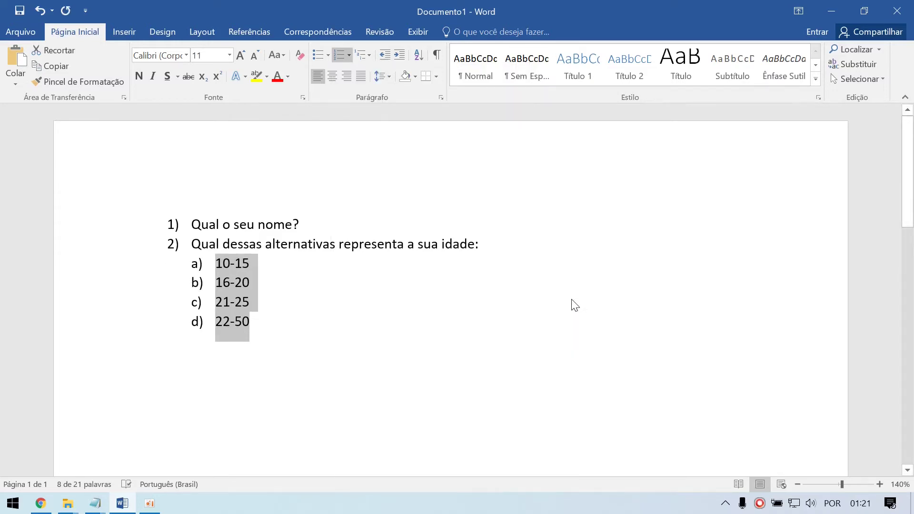
Review the list levels available for the four age ranges without changing their level
left_click(347, 55)
mouse_move(497, 429)
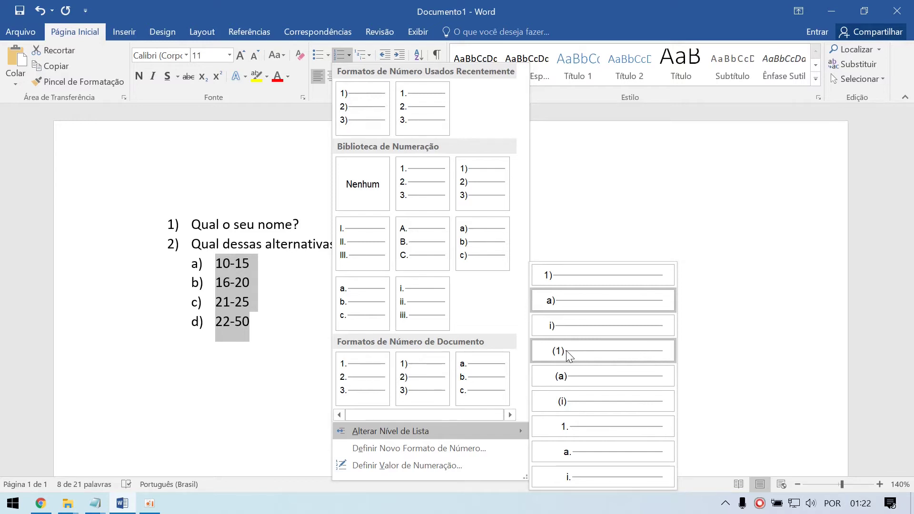
left_click(267, 326)
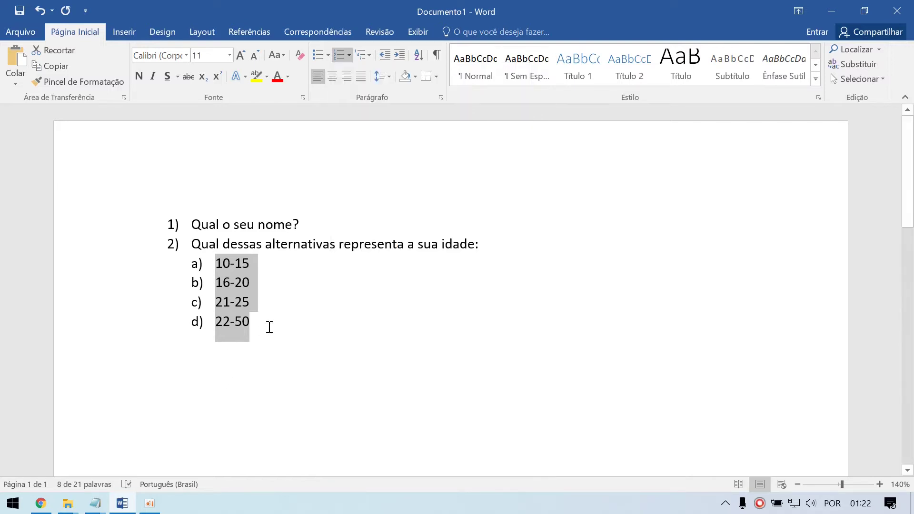
left_click(274, 321)
left_click_drag(301, 329, 167, 263)
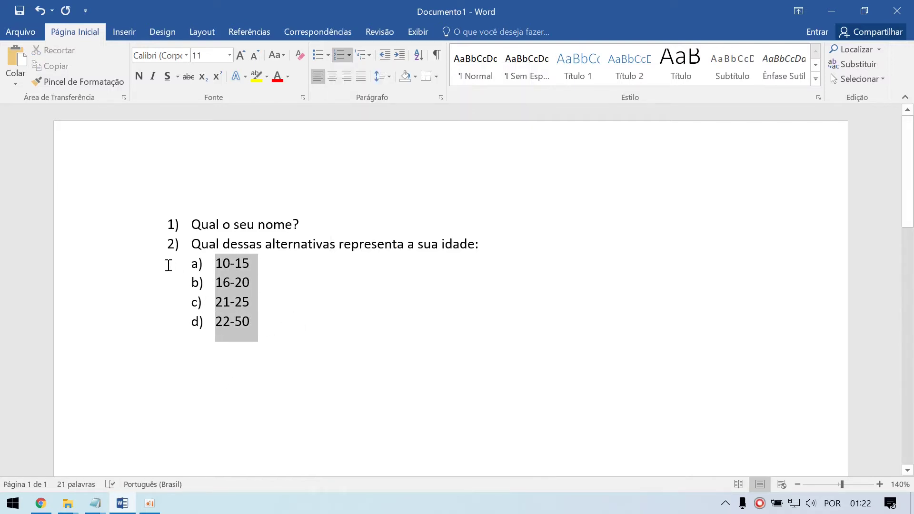
Add an empty item after 22-50 and change its list level to 1) as the next question
left_click(286, 324)
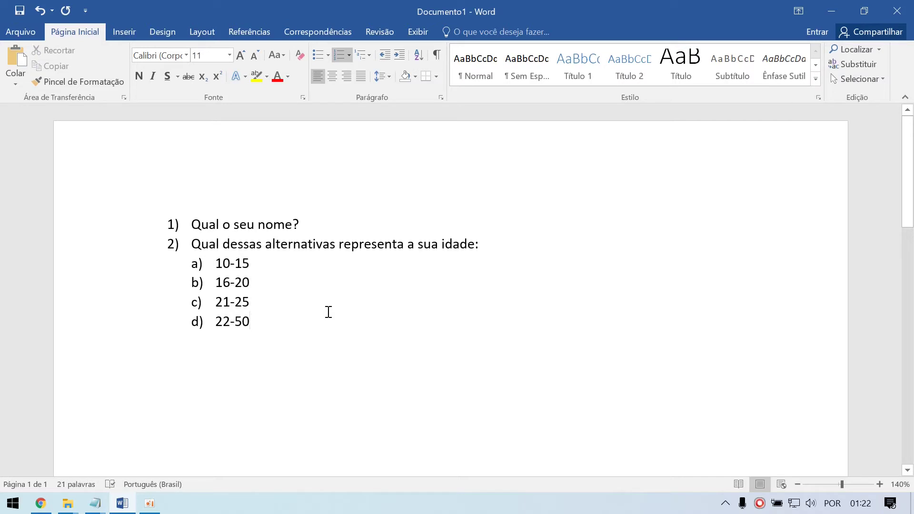
key("Return")
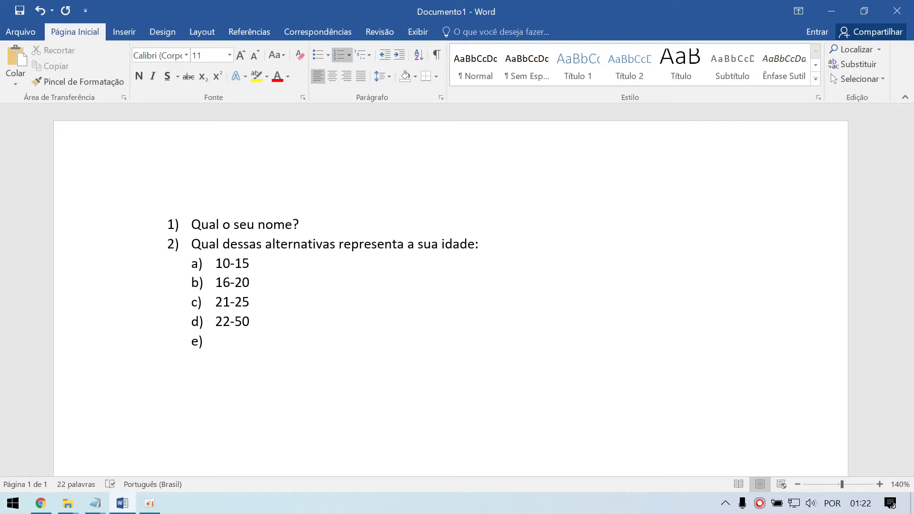
key("Return")
key("ctrl+z")
left_click(349, 55)
mouse_move(429, 431)
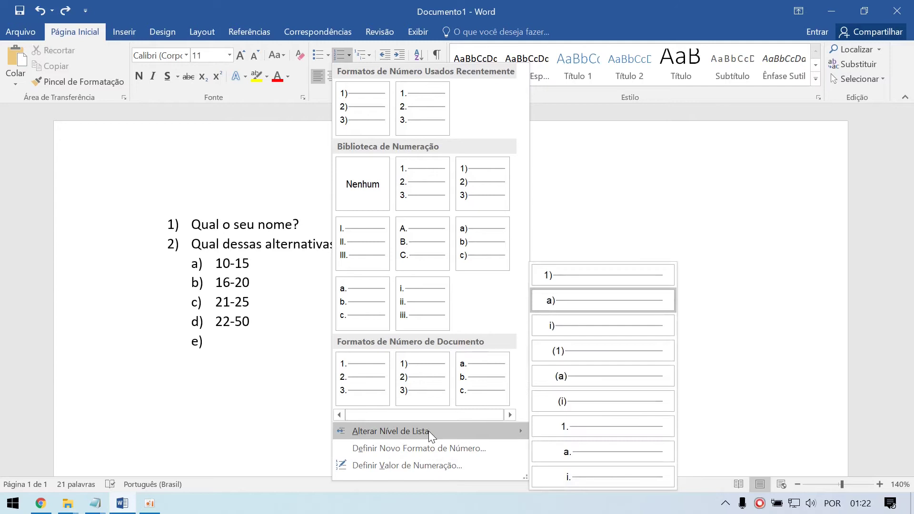
left_click(561, 273)
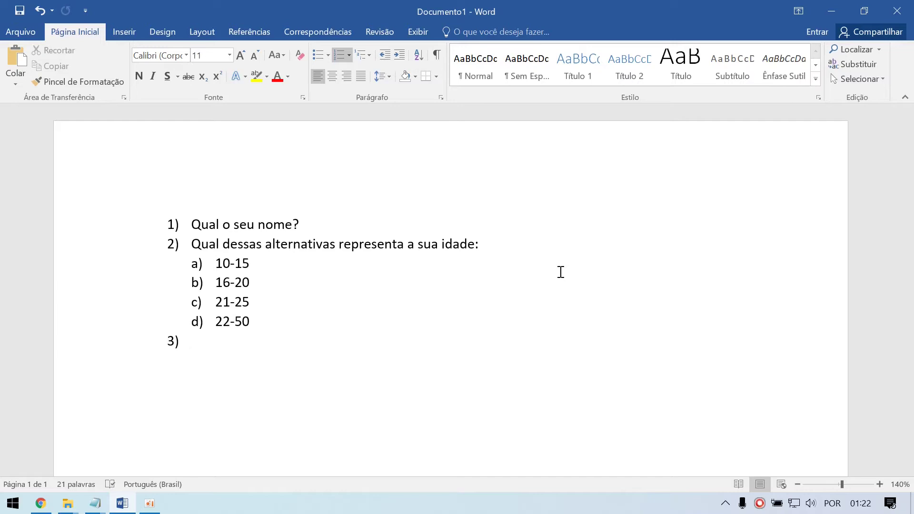
Undo the empty item's level change and promote it back to the question level by ending the sub-list
key("ctrl+z")
key("Return")
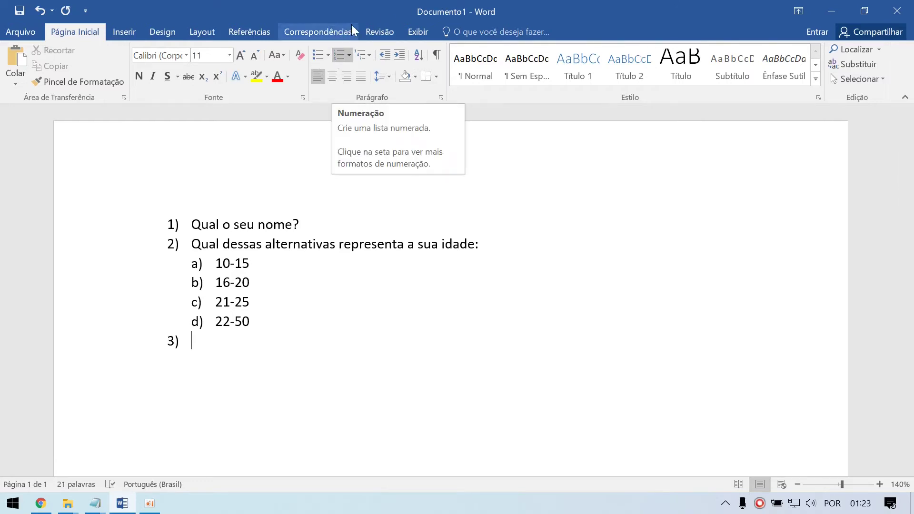
left_click(369, 55)
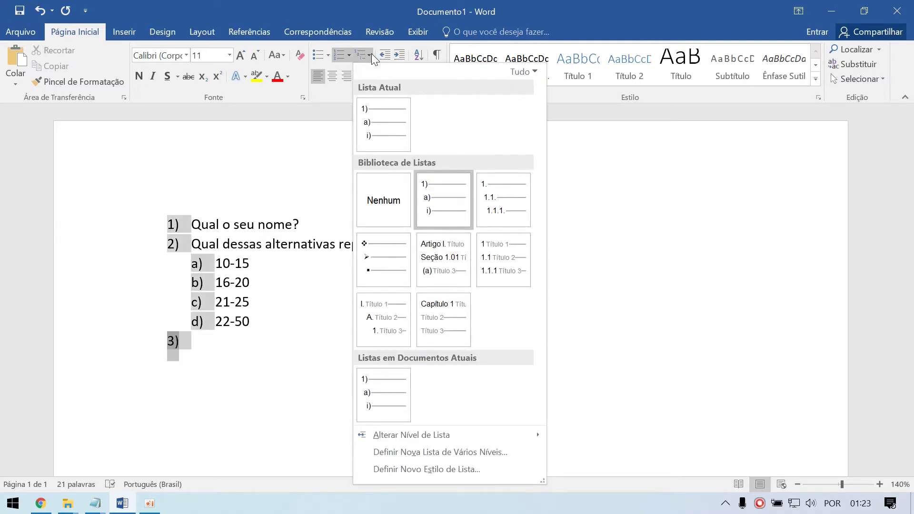
left_click(371, 54)
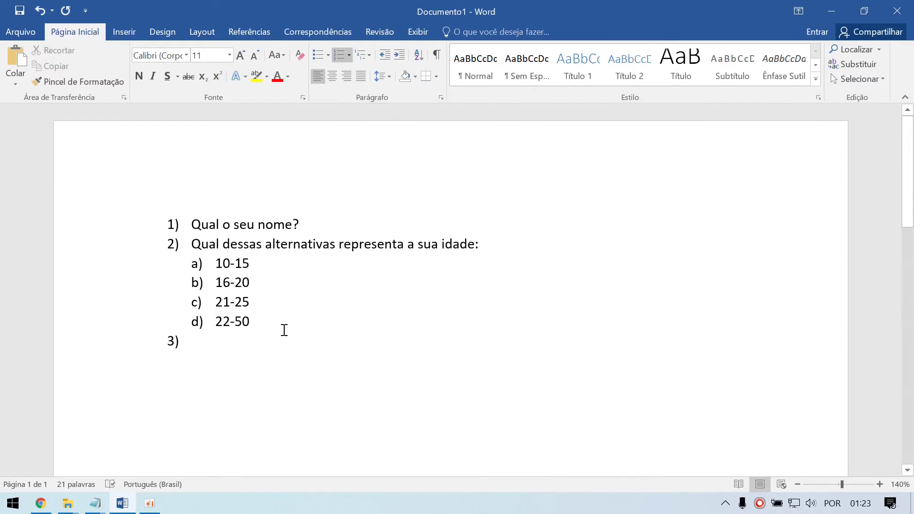
Delete the whole list of questions and age ranges to leave the page empty
left_click_drag(242, 345, 90, 198)
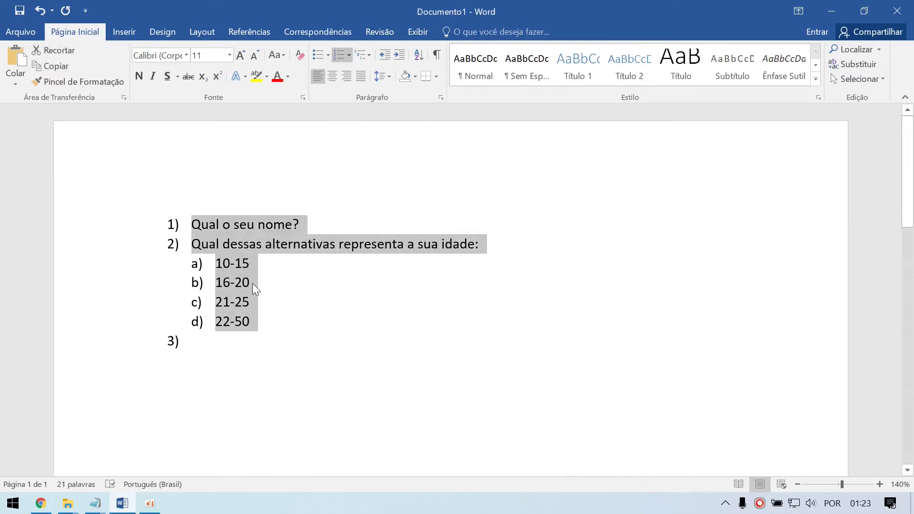
key("BackSpace")
key("BackSpace")
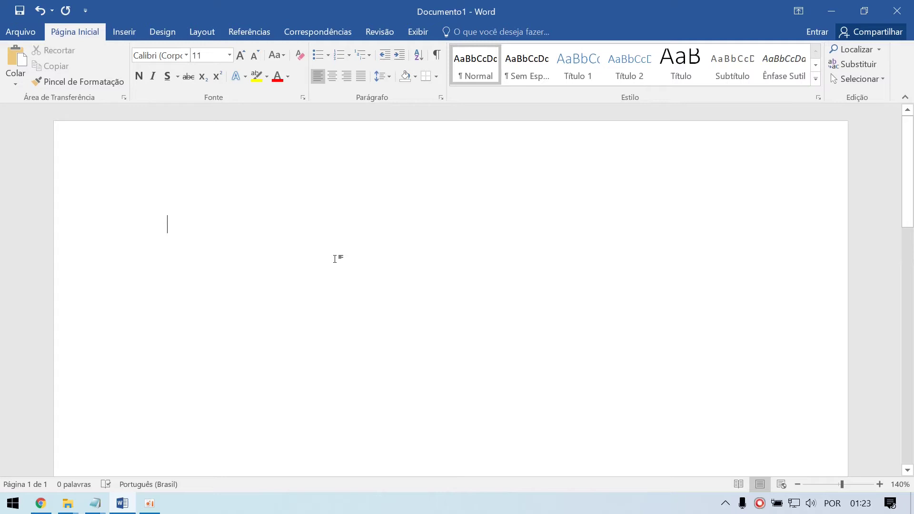
Start a 1., 2. numbered list with the items INTRODUÇÃO and INFORMÁTICA
left_click(369, 55)
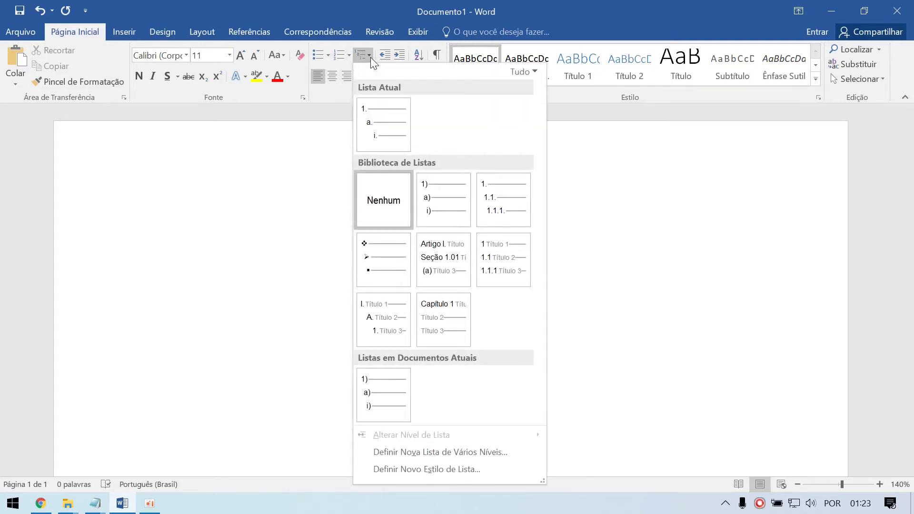
left_click(369, 55)
left_click(337, 55)
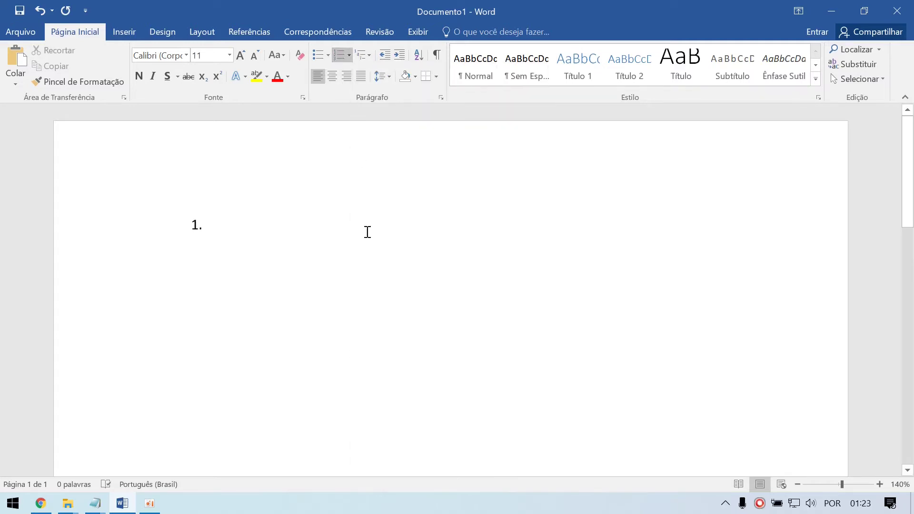
type("INTRODUÇÃO")
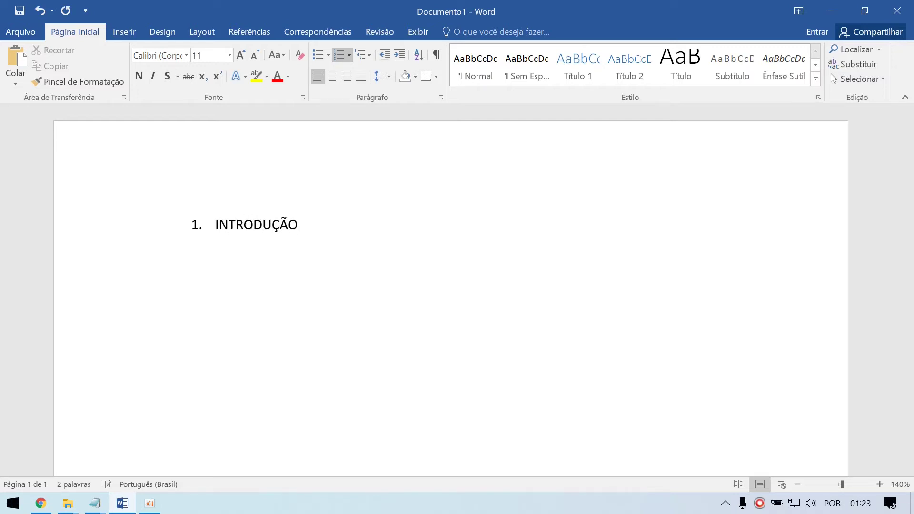
key("Return")
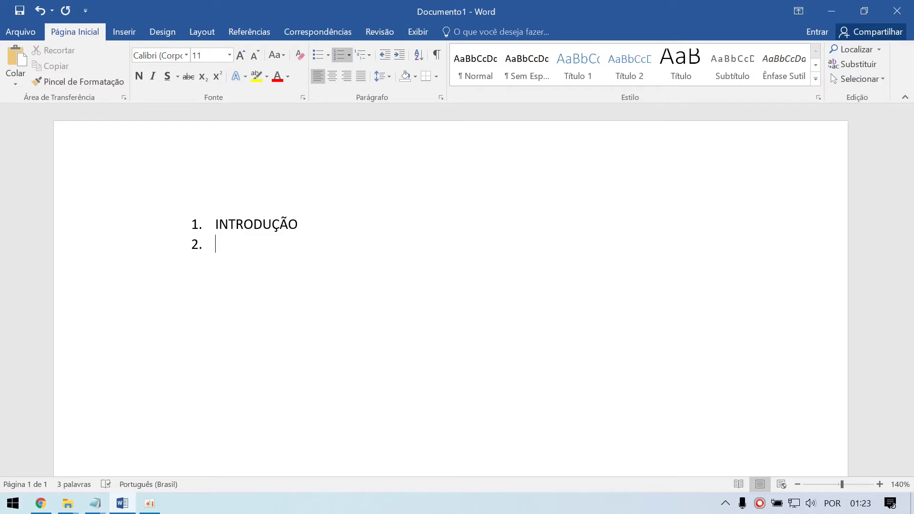
type("INFORMÁTICA")
Demote INFORMÁTICA to a sub-item of INTRODUÇÃO
key("Home")
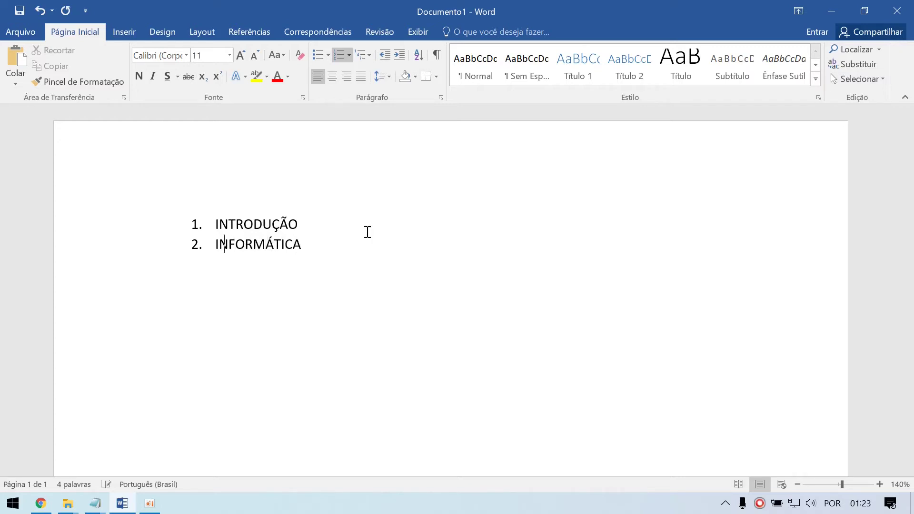
key("Right")
key("Right")
key("Right")
key("Right")
key("Left")
key("Left")
key("Left")
key("Left")
key("Left")
key("Left")
key("Left")
key("Left")
key("Left")
key("Left")
key("Left")
key("Left")
key("Right")
key("Right")
key("Tab")
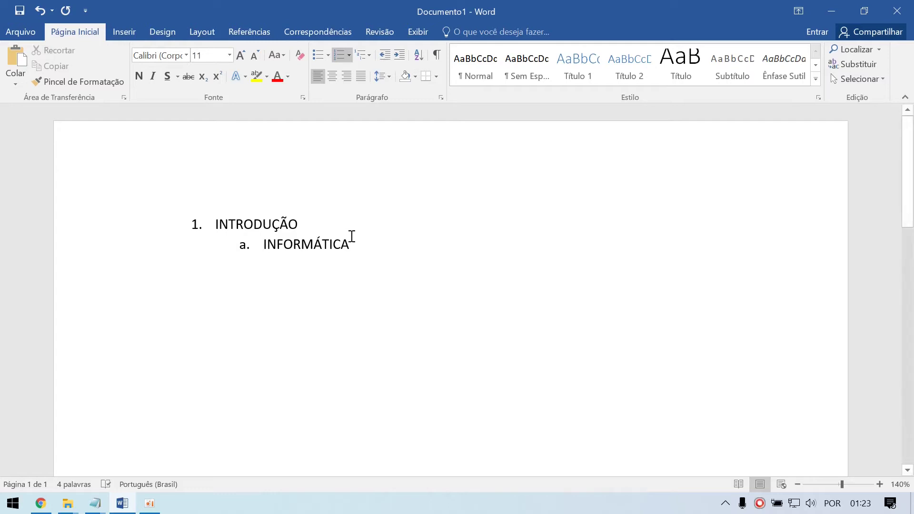
Apply the 1., 1.1., 1.1.1. multilevel list to INTRODUÇÃO and INFORMÁTICA
left_click_drag(373, 242, 157, 212)
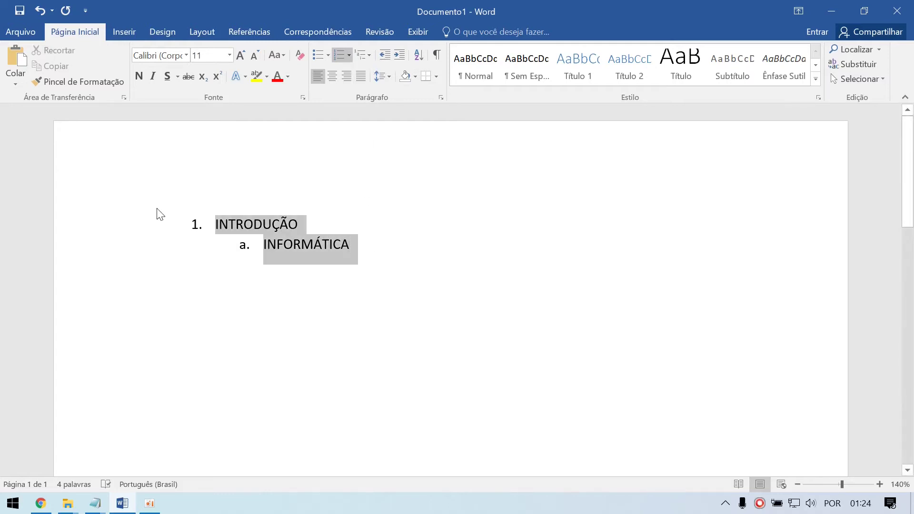
left_click(369, 55)
mouse_move(506, 204)
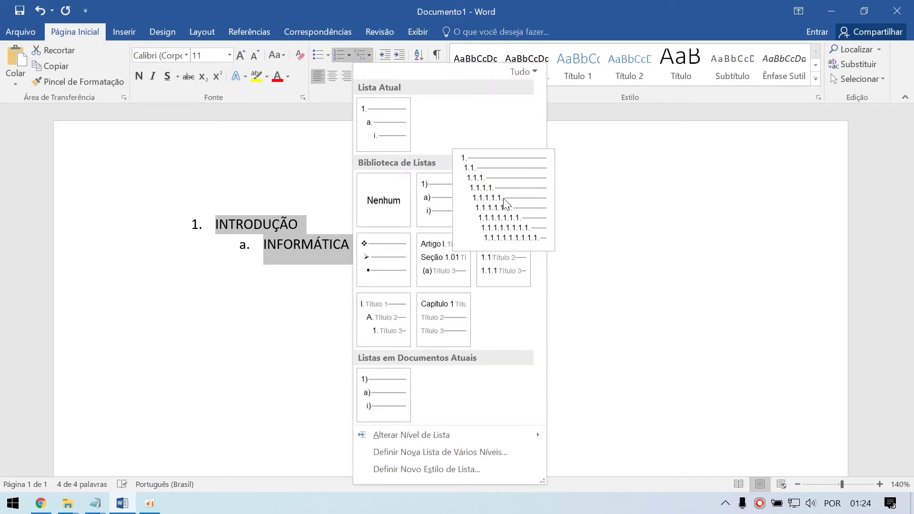
left_click(506, 203)
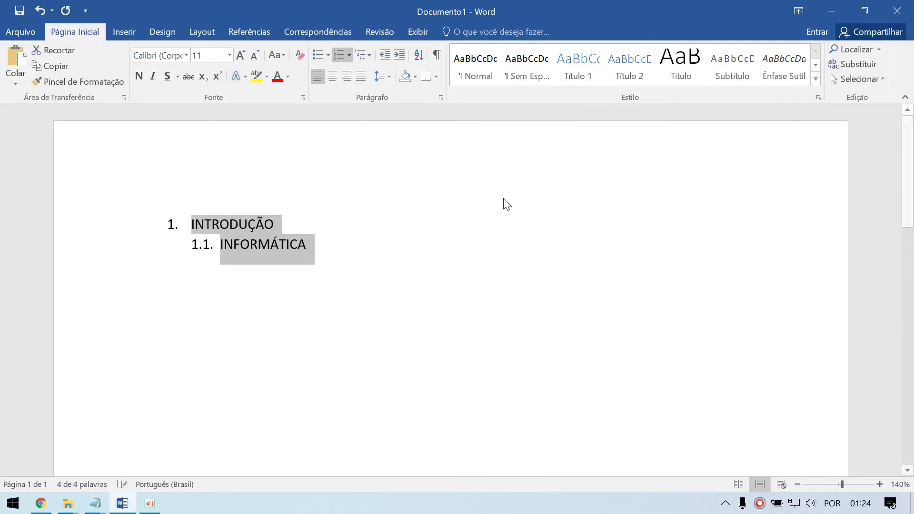
left_click(333, 260)
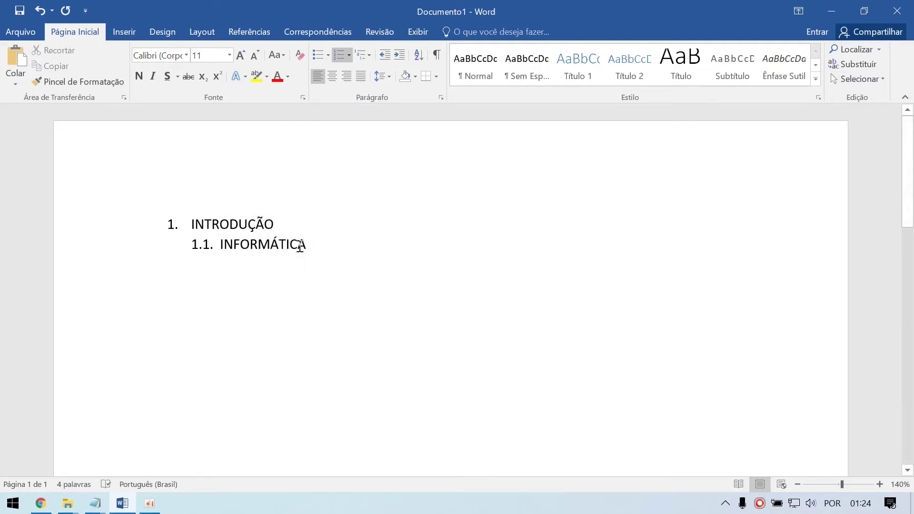
Apply the heading-linked 1 Título 1, 1.1 Título 2 multilevel list to both items and close the Navigation pane
left_click(367, 53)
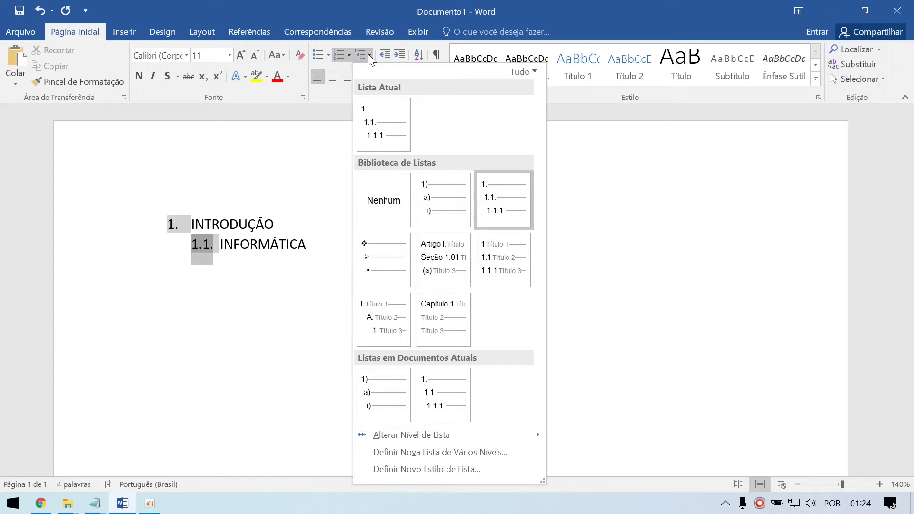
left_click(367, 53)
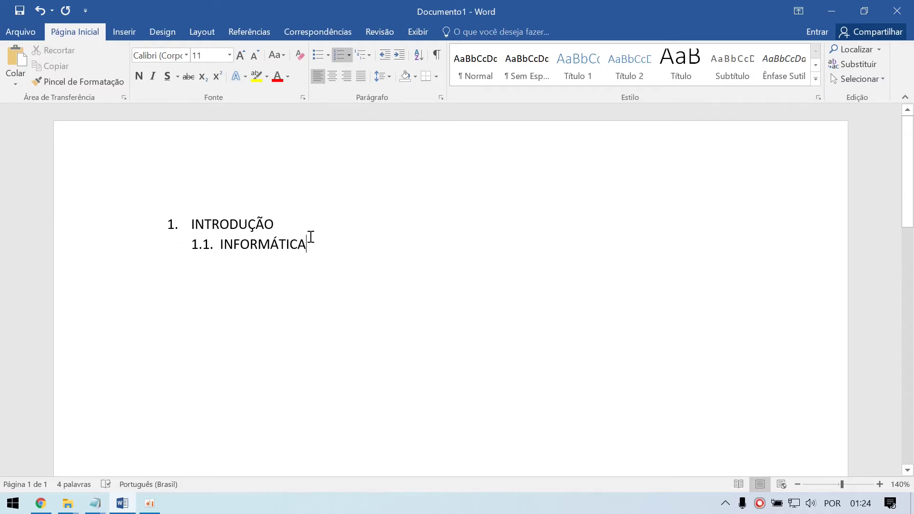
left_click_drag(335, 249, 147, 226)
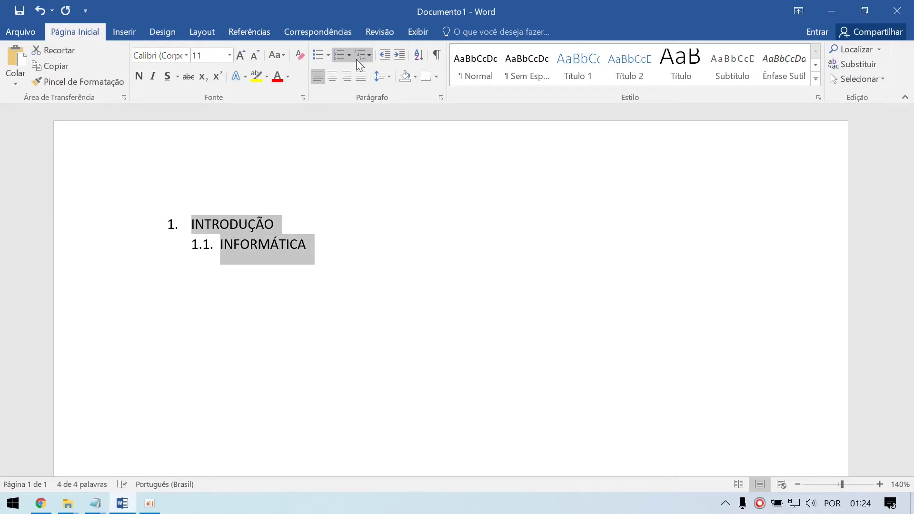
left_click(368, 55)
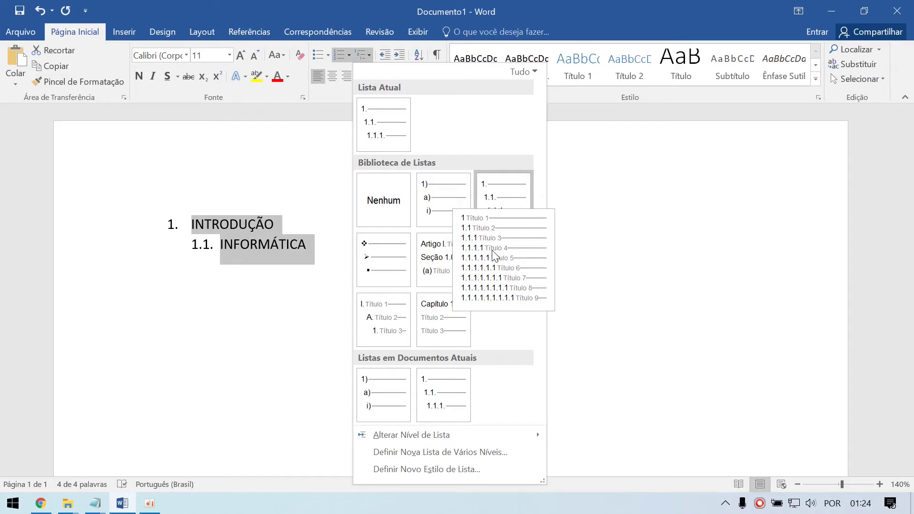
left_click(512, 276)
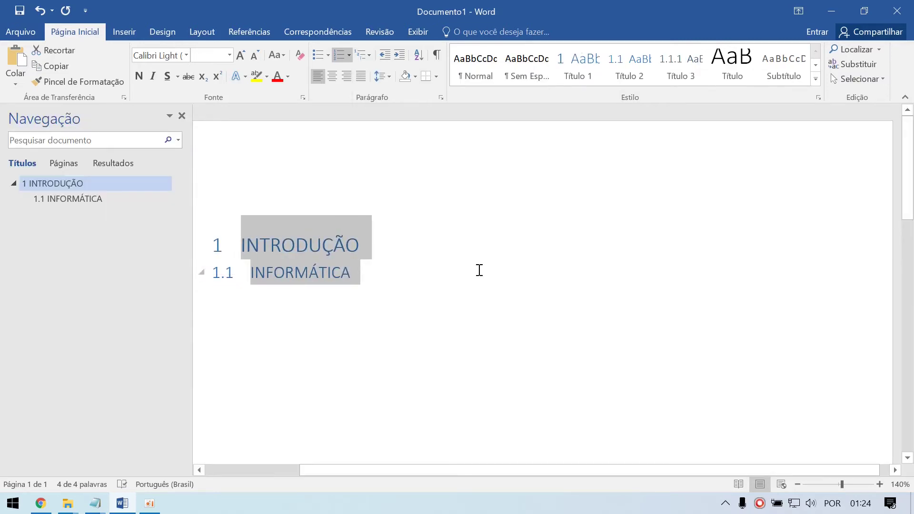
left_click(182, 116)
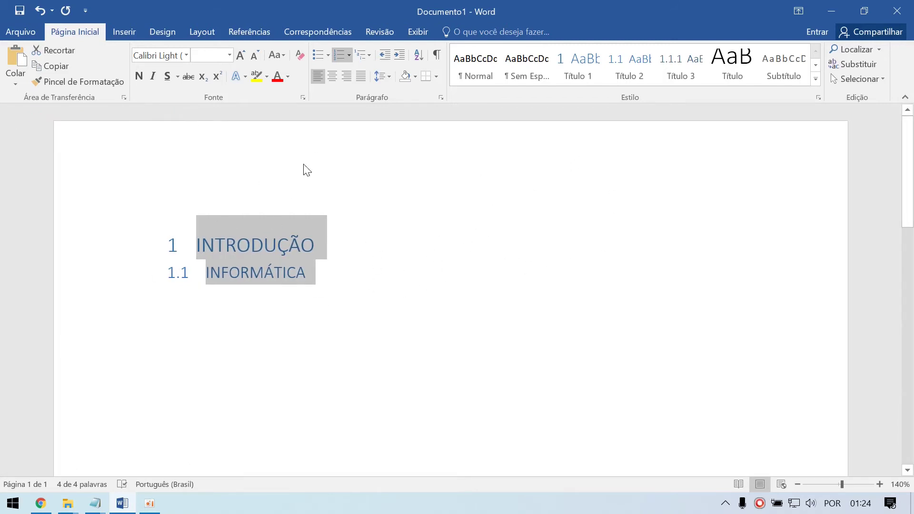
Preview the Título 1, Título 2 and Título 3 styles on INTRODUÇÃO and INFORMÁTICA
left_click(572, 81)
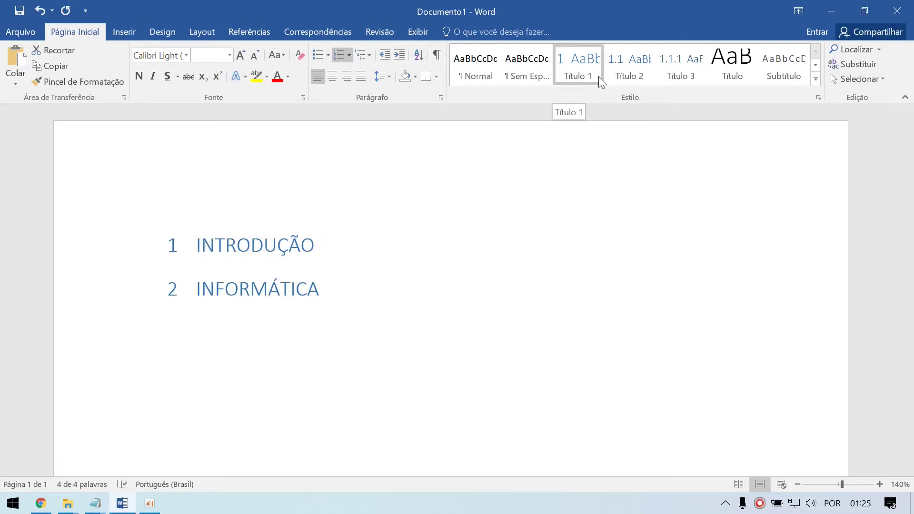
left_click(636, 77)
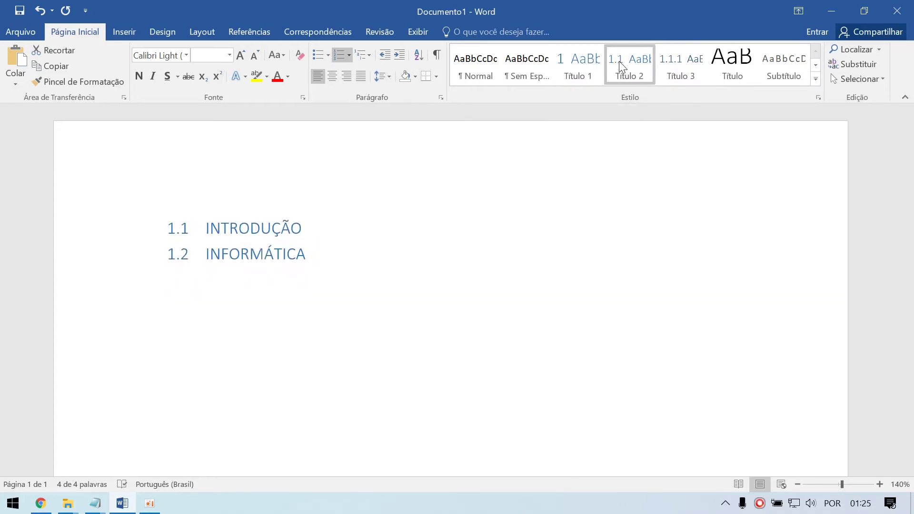
left_click(592, 65)
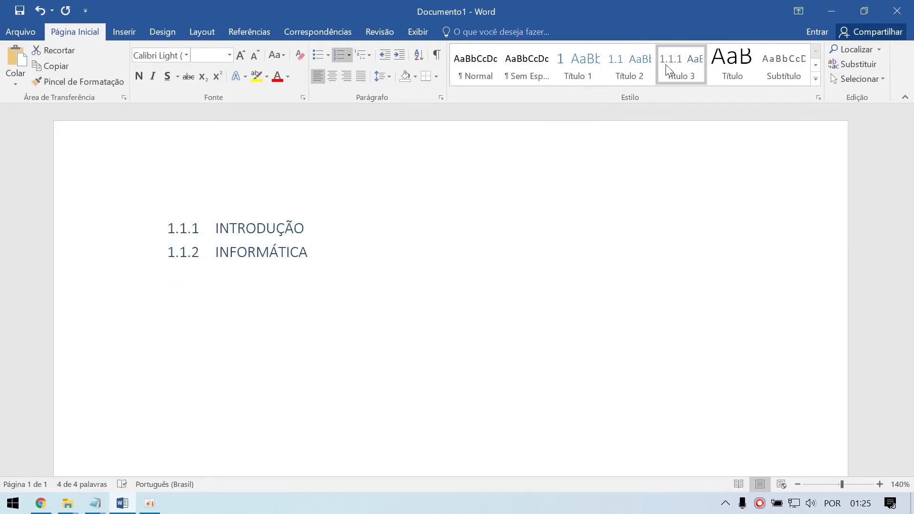
Apply the Título 1 style to both INTRODUÇÃO and INFORMÁTICA
left_click(383, 275)
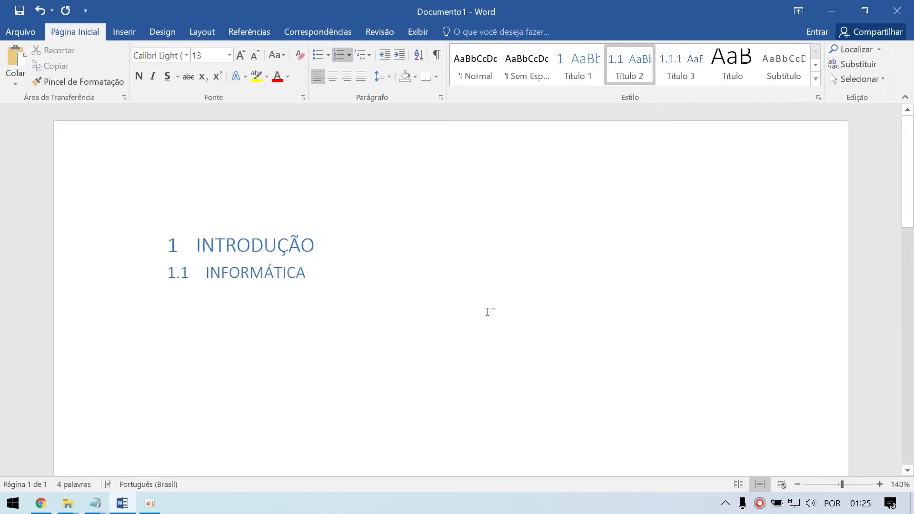
left_click_drag(345, 277, 121, 235)
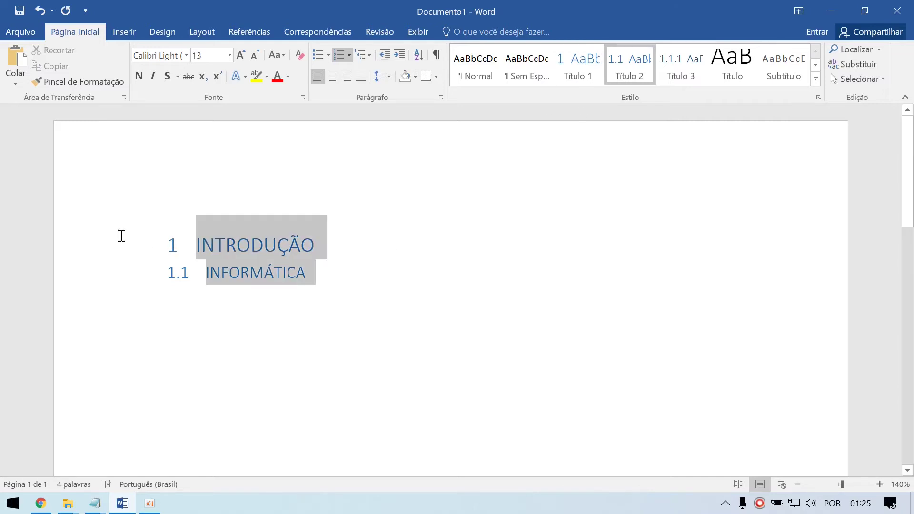
left_click(588, 64)
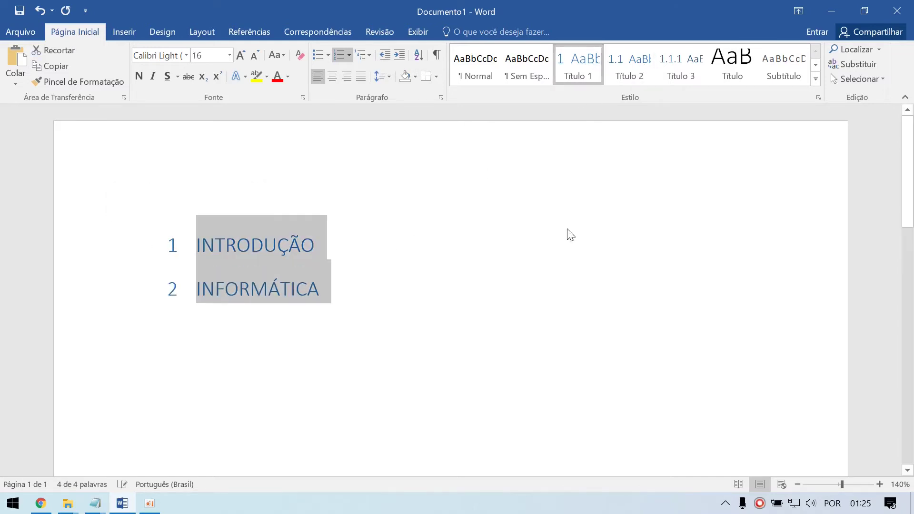
Demote INFORMÁTICA to a second-level heading under INTRODUÇÃO
left_click(405, 287)
left_click(197, 288)
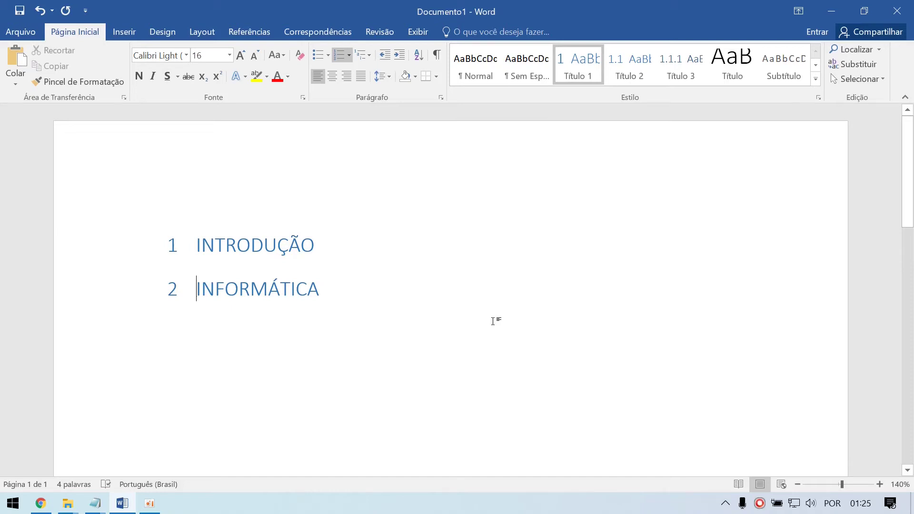
key("Tab")
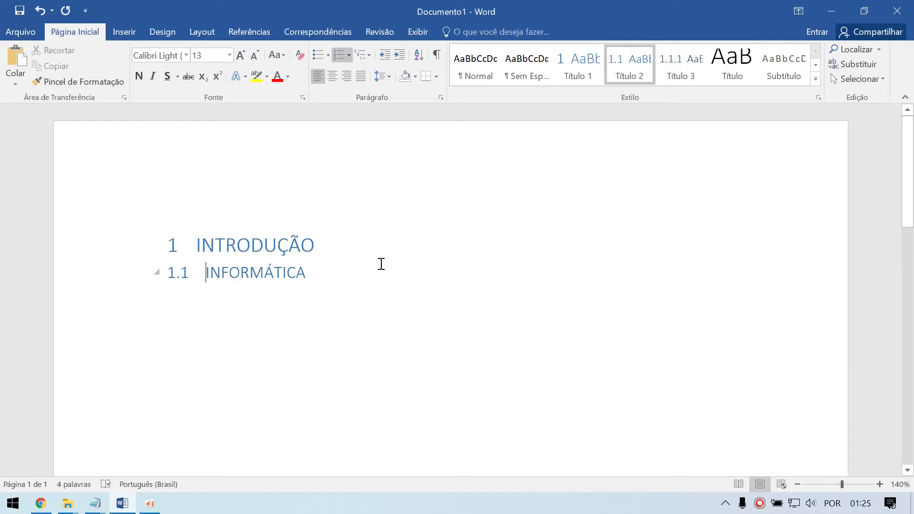
Format both numbered headings in Arial, size 12, bold
left_click_drag(156, 245, 154, 257)
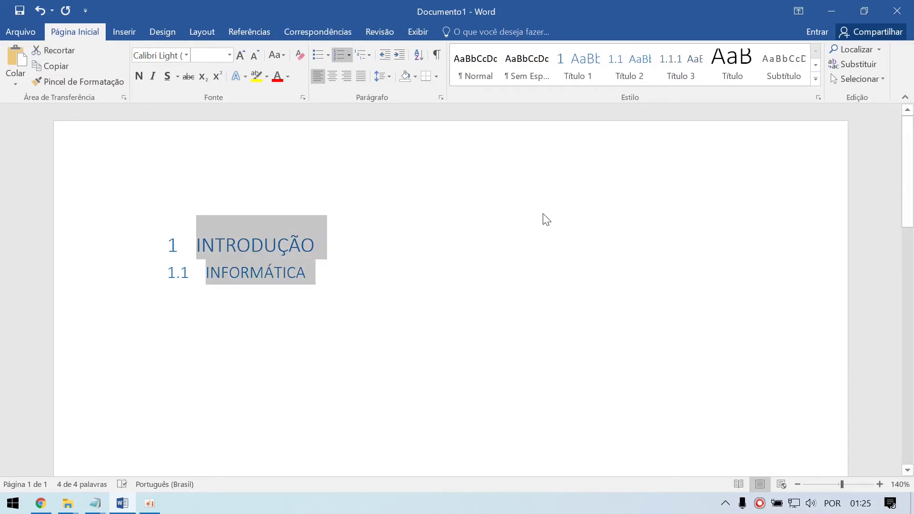
left_click(186, 56)
left_click(161, 135)
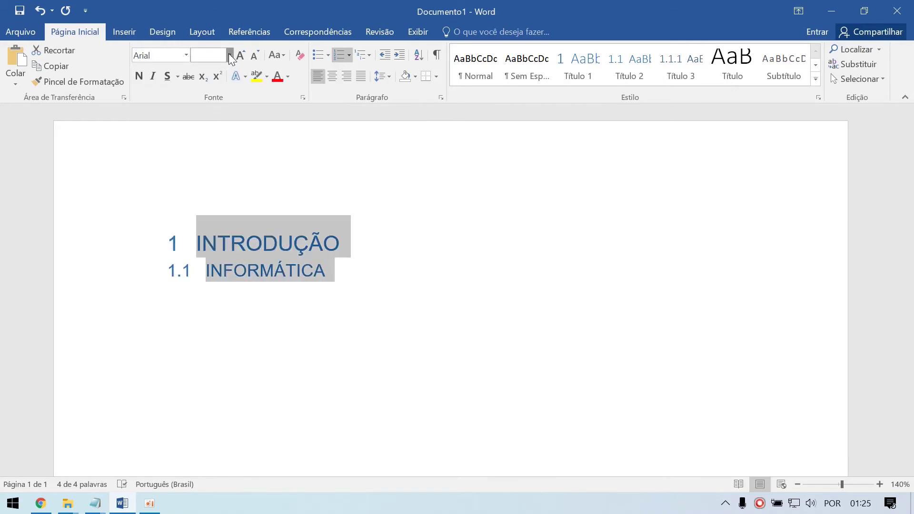
left_click(229, 54)
left_click(206, 125)
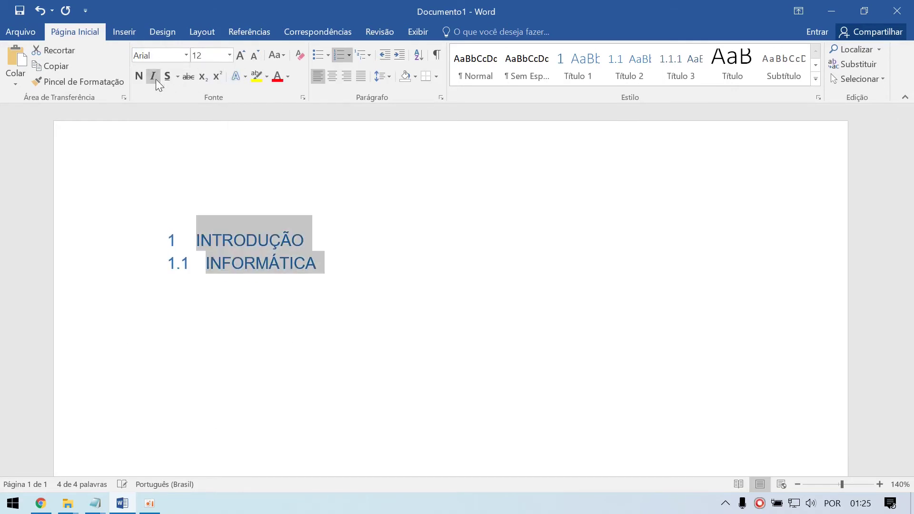
left_click(139, 76)
left_click(282, 229)
left_click(246, 238)
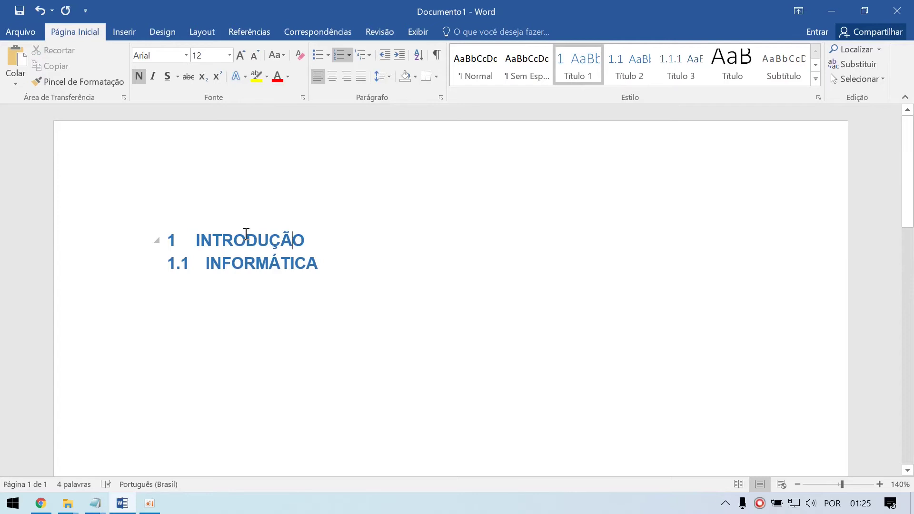
Remove the bold from the INFORMÁTICA heading and apply it again
left_click_drag(327, 263, 153, 267)
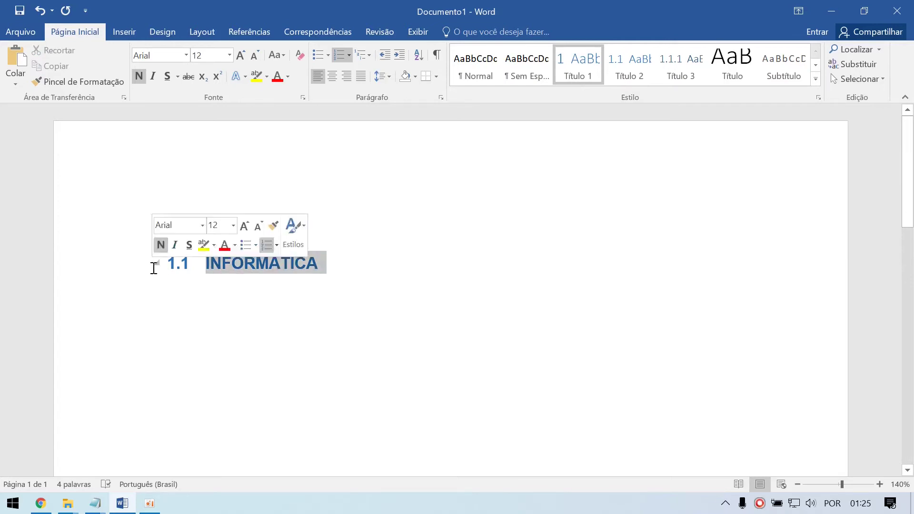
left_click(139, 77)
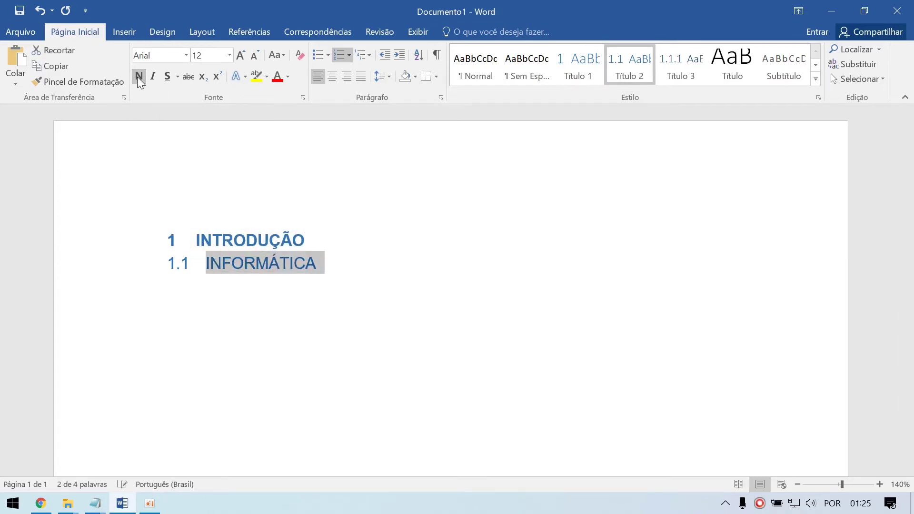
left_click(139, 77)
left_click(342, 260)
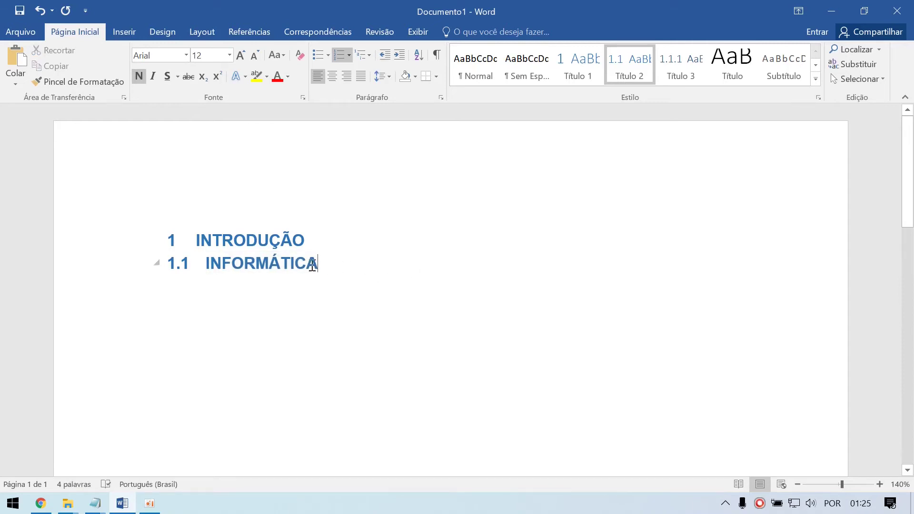
Change the INFORMÁTICA heading to sentence case, with only its first letter capitalized
double_click(205, 263)
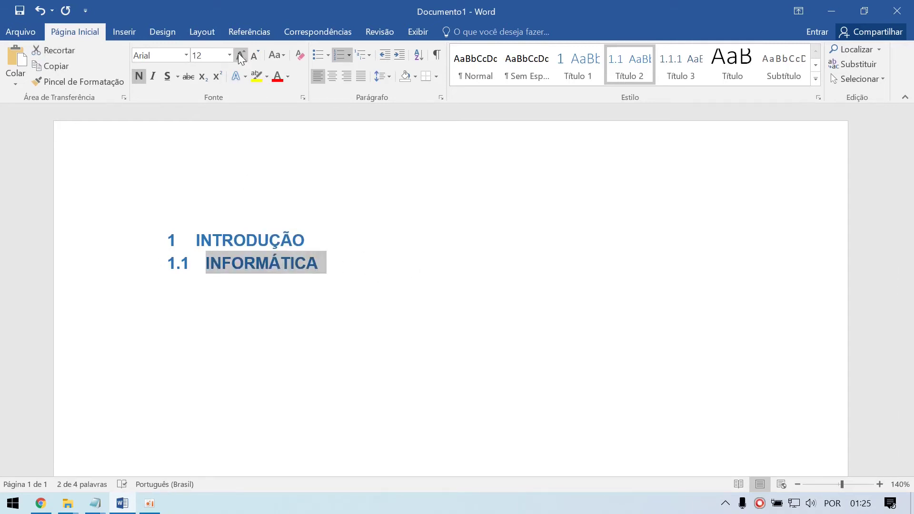
left_click(280, 54)
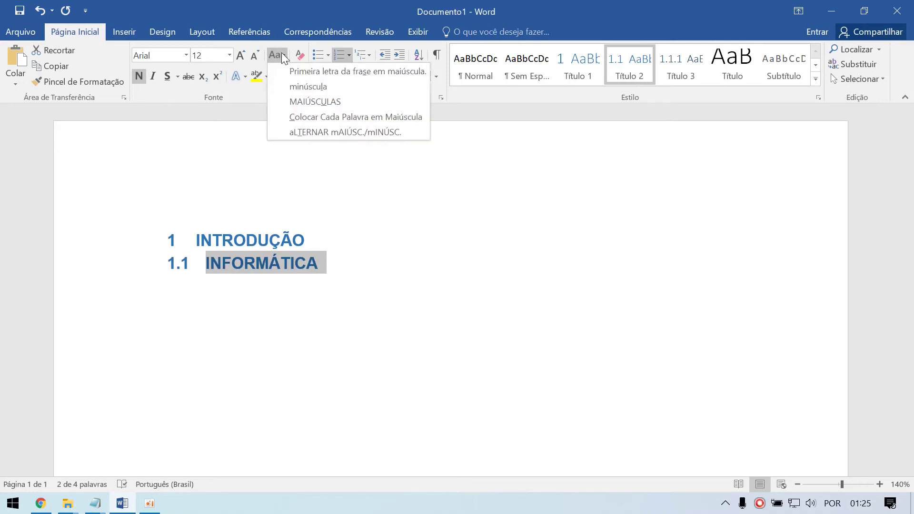
left_click(323, 72)
left_click(367, 374)
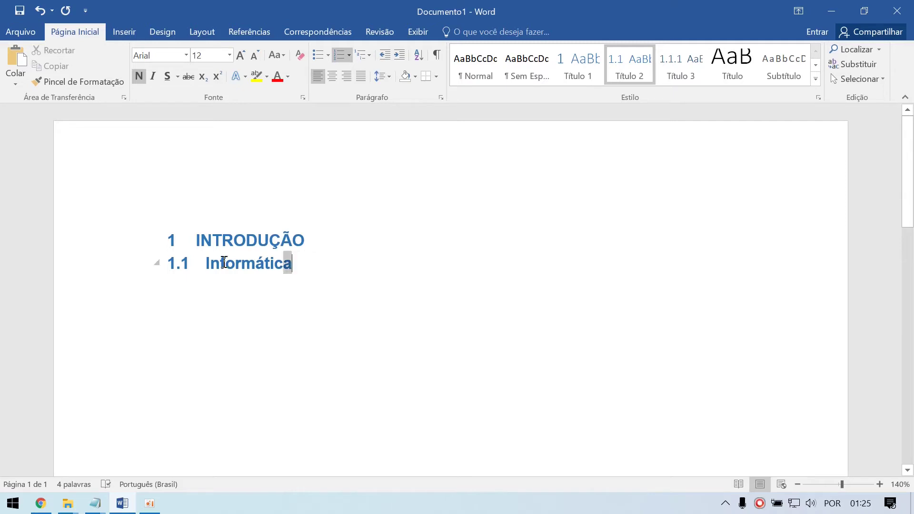
Set the font colour of both headings to Automático
left_click_drag(291, 263, 109, 224)
left_click(288, 77)
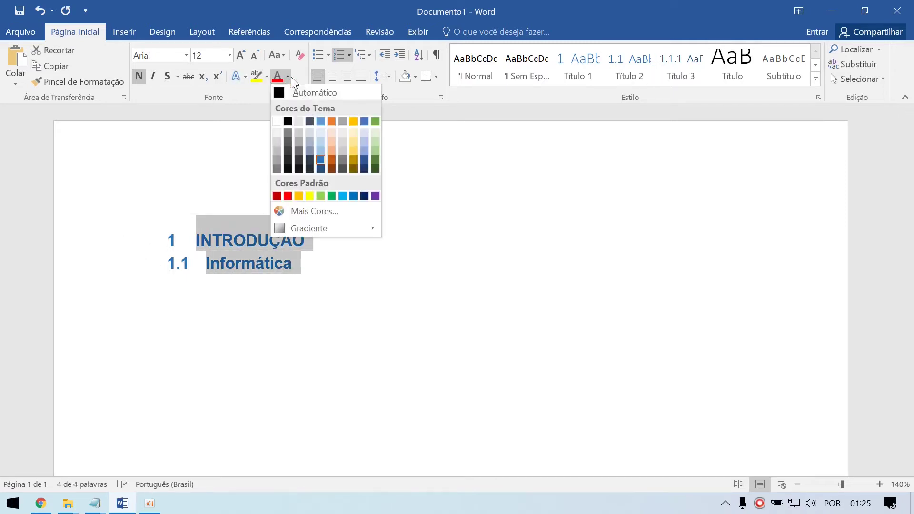
left_click(306, 93)
left_click(343, 276)
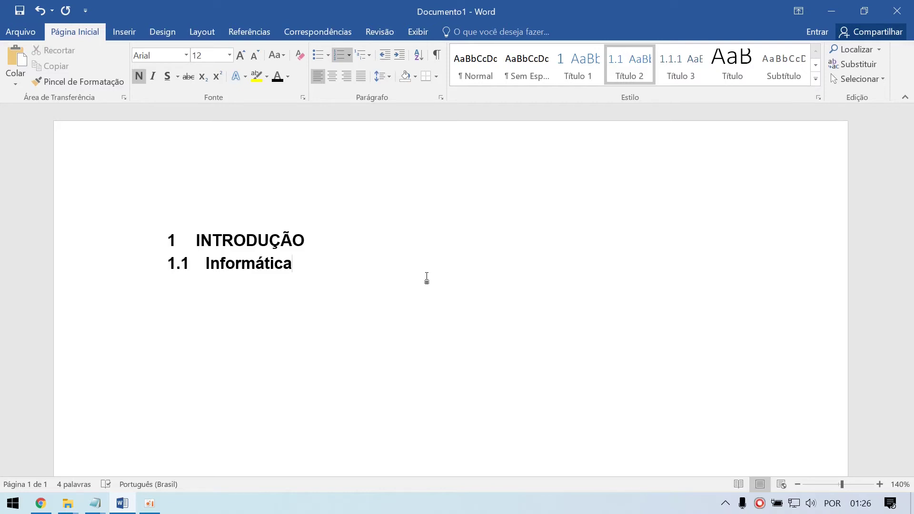
Insert an empty paragraph below INTRODUÇÃO and set its font to Arial, size 12
left_click(344, 239)
key("Return")
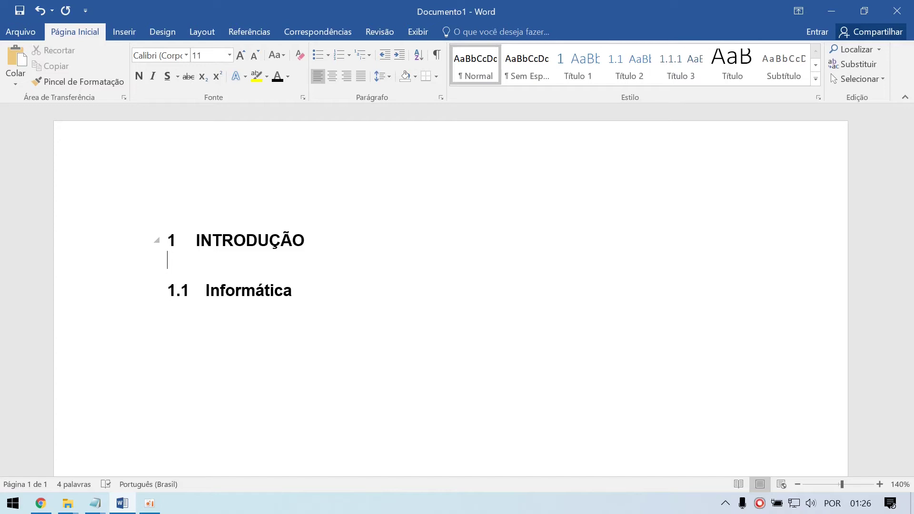
left_click(230, 55)
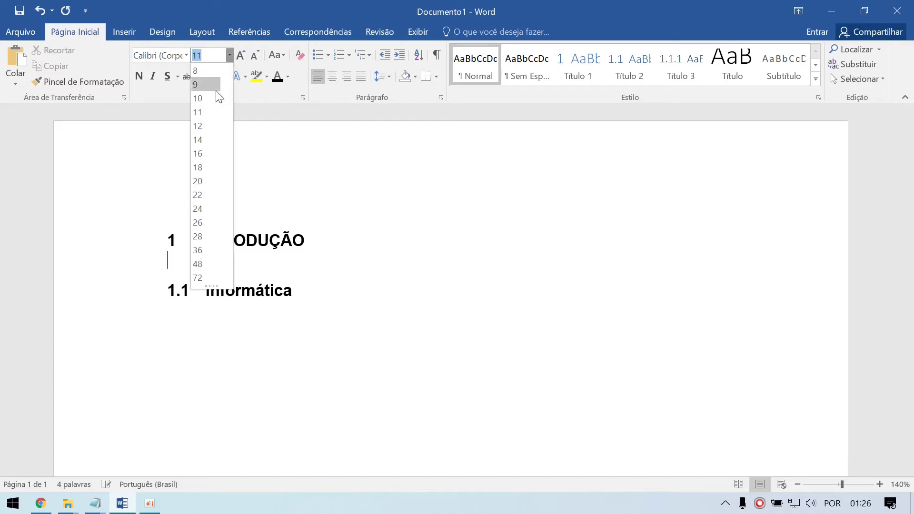
left_click(205, 126)
left_click(186, 56)
left_click(169, 133)
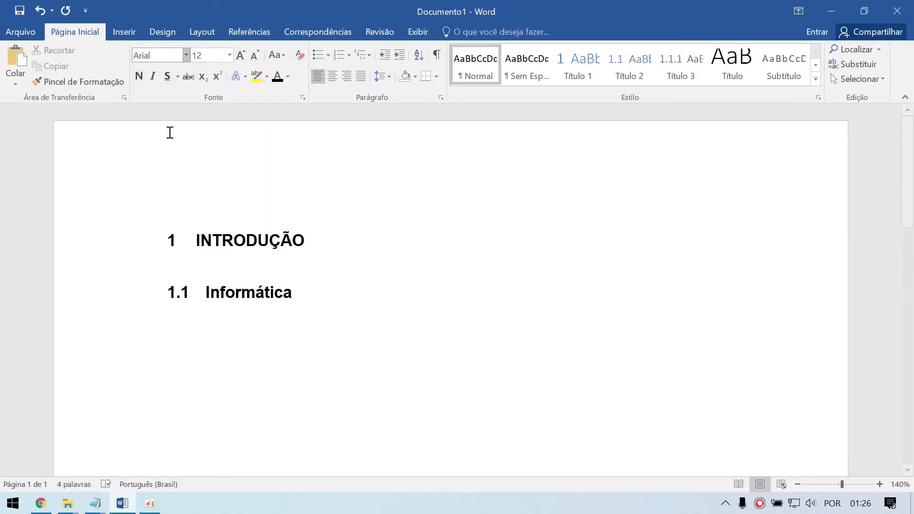
Indent the new paragraph's first line and enter the text "Aqui começa o texto..."
key("Tab")
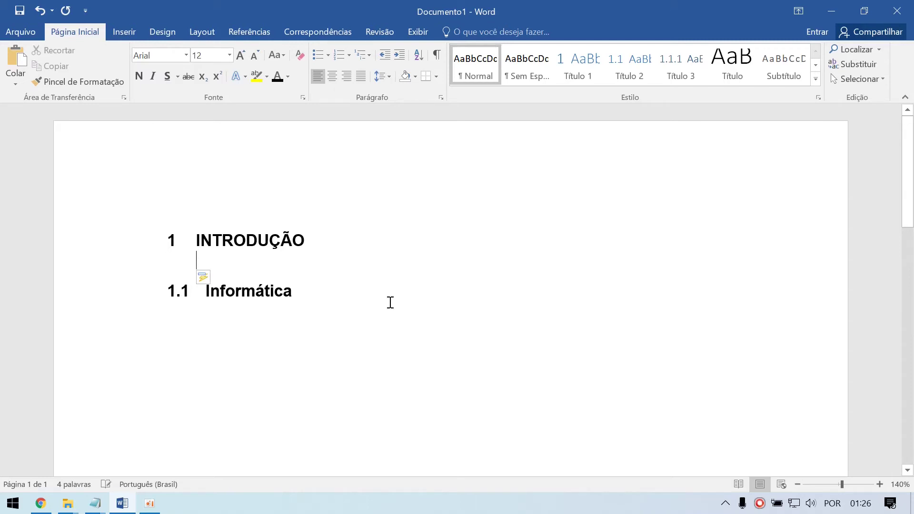
type("Aqui co")
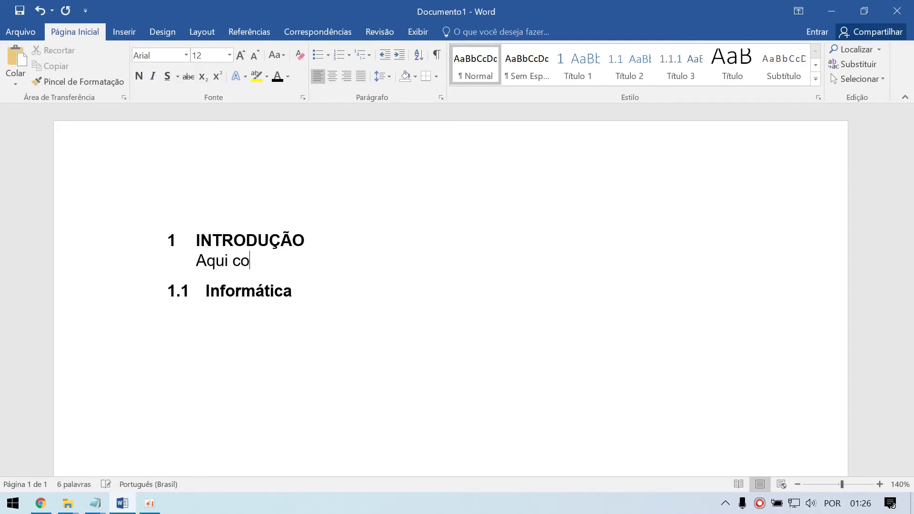
type("meça o texto...")
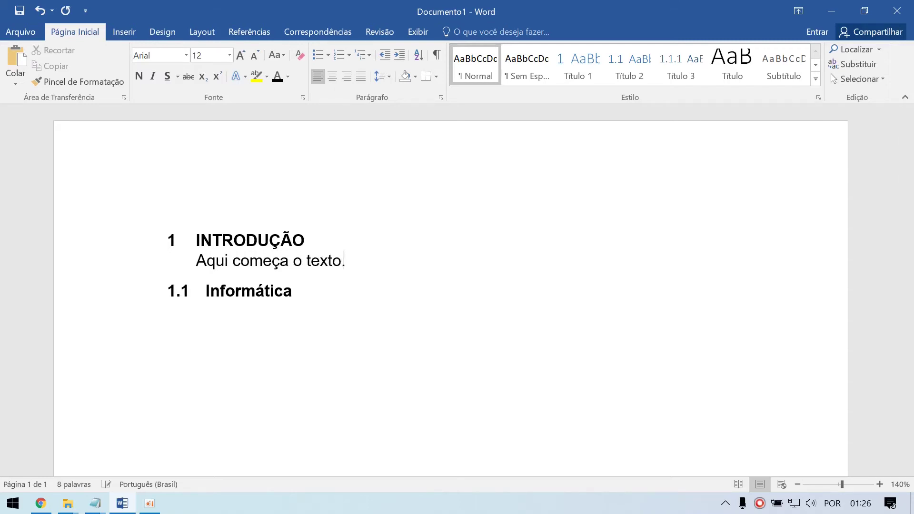
Add a new level-one heading line below the paragraph and apply the heading-linked 1 Título 1, 1.1 Título 2 multilevel list
key("Return")
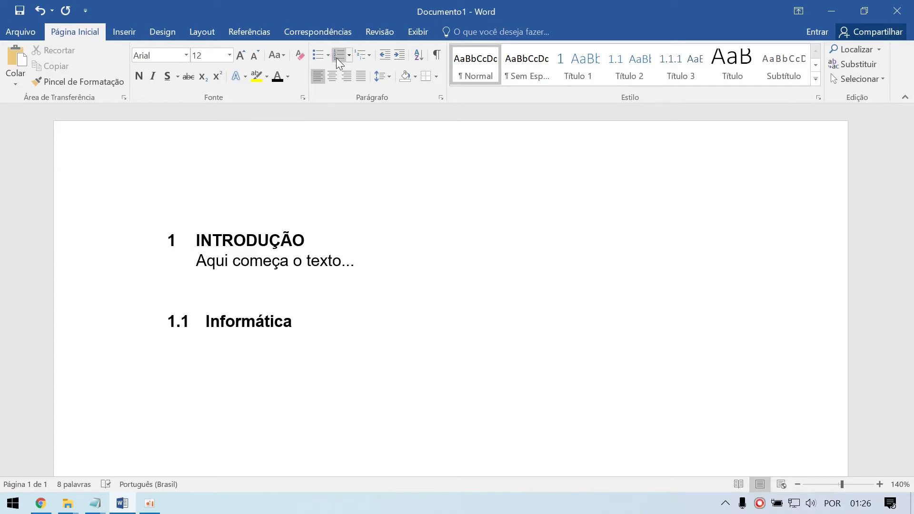
key("ctrl+alt+1")
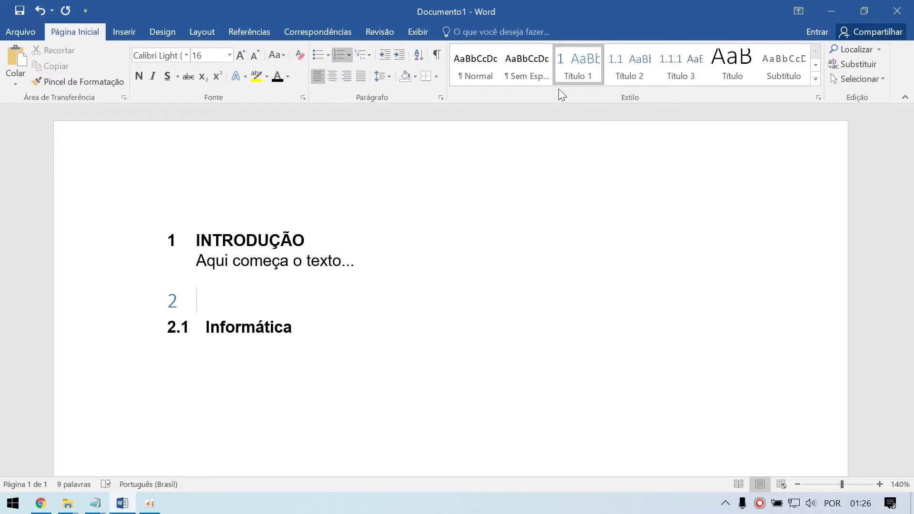
left_click(372, 50)
mouse_move(509, 266)
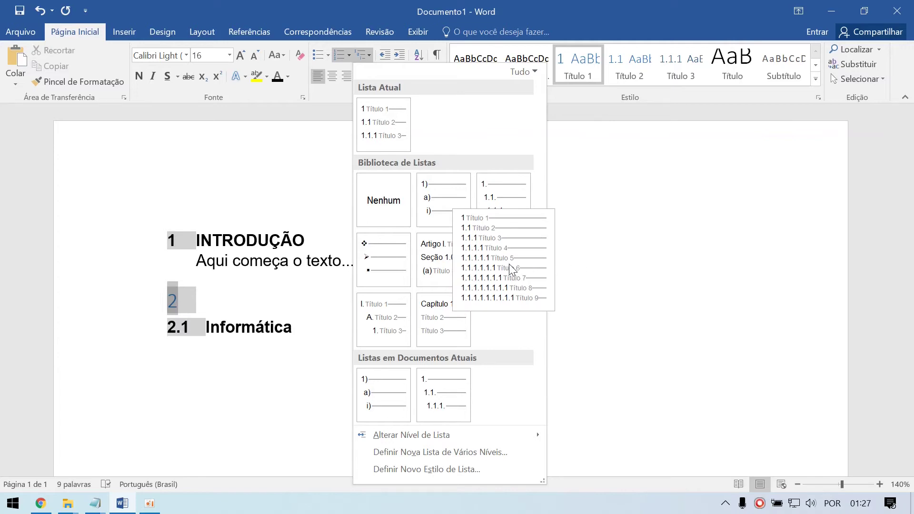
left_click(509, 263)
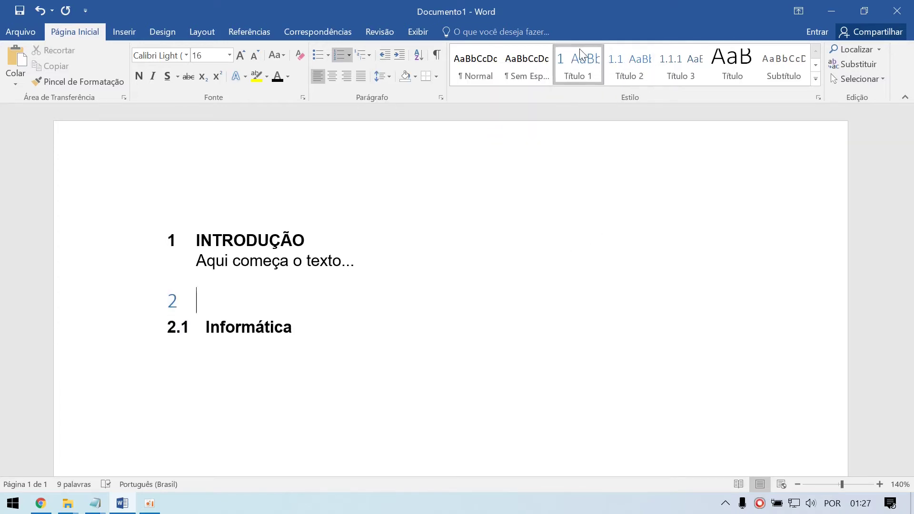
Apply the Título 1 style to the new heading line and enter CONCEITOS as its text
left_click(589, 78)
type("C")
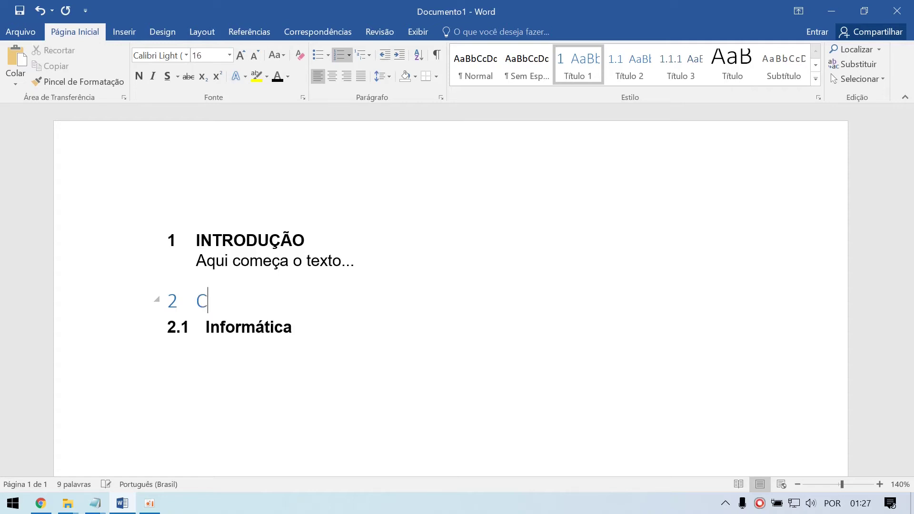
type("ONCEITOS")
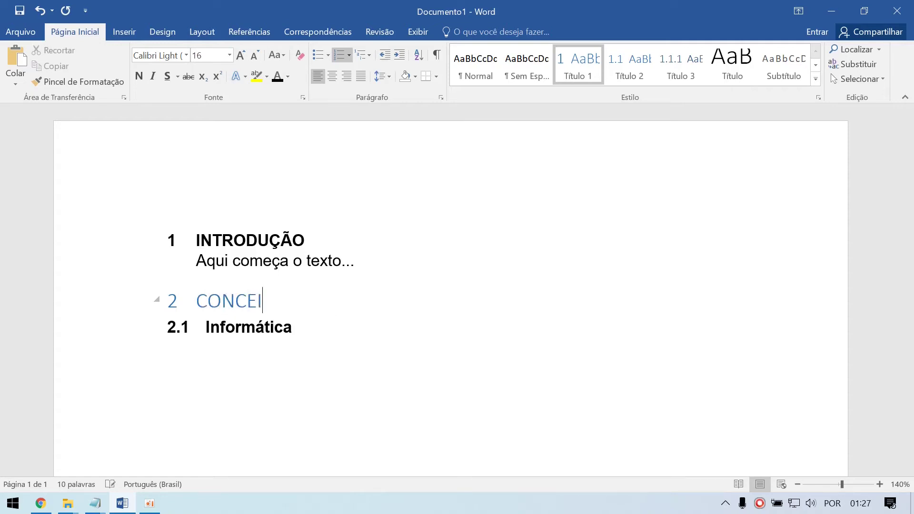
Add a new line with the text "Educação" below the Informática heading
left_click(317, 329)
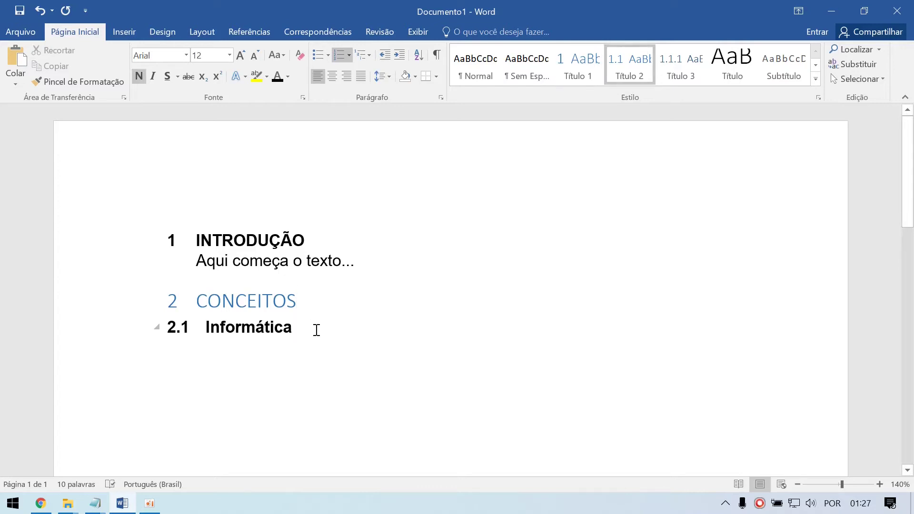
key("Return")
type("c")
key("BackSpace")
type("Edu")
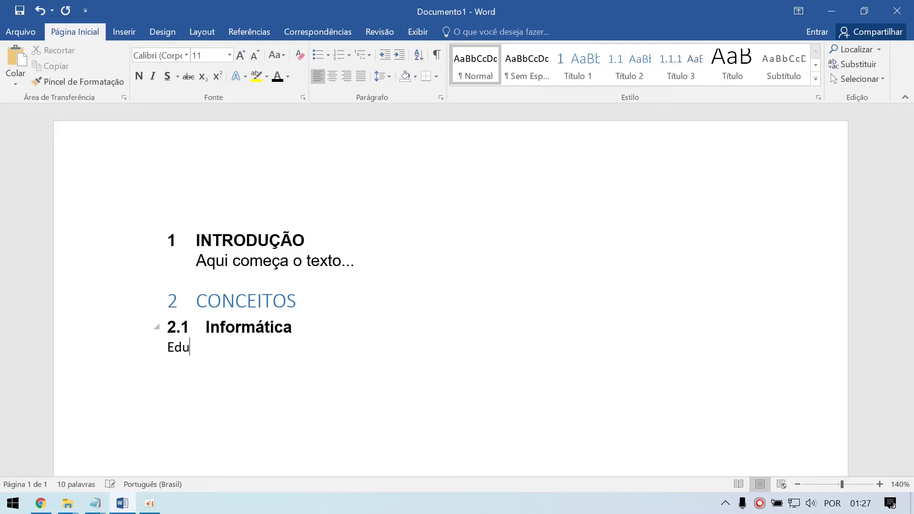
type("cação")
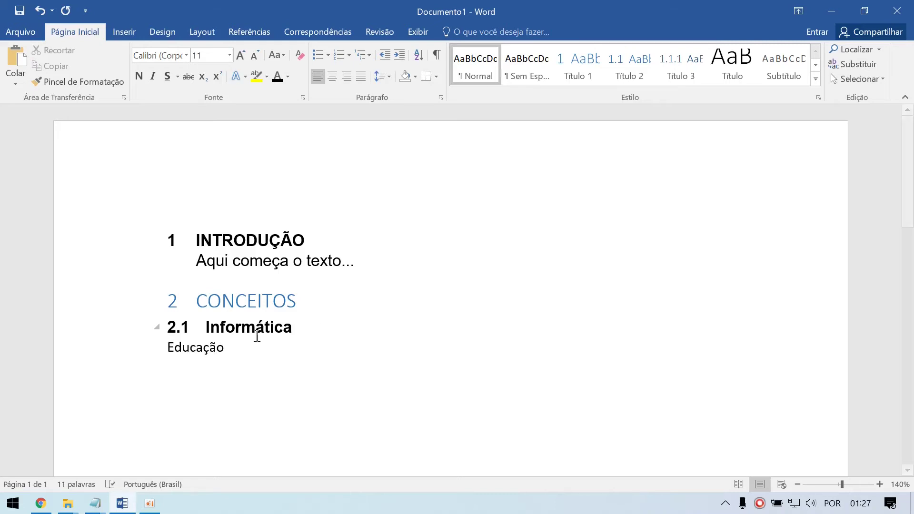
Add Educação to the numbered headings and demote it to the second level under CONCEITOS
double_click(190, 351)
left_click(196, 352)
left_click(170, 346)
triple_click(204, 347)
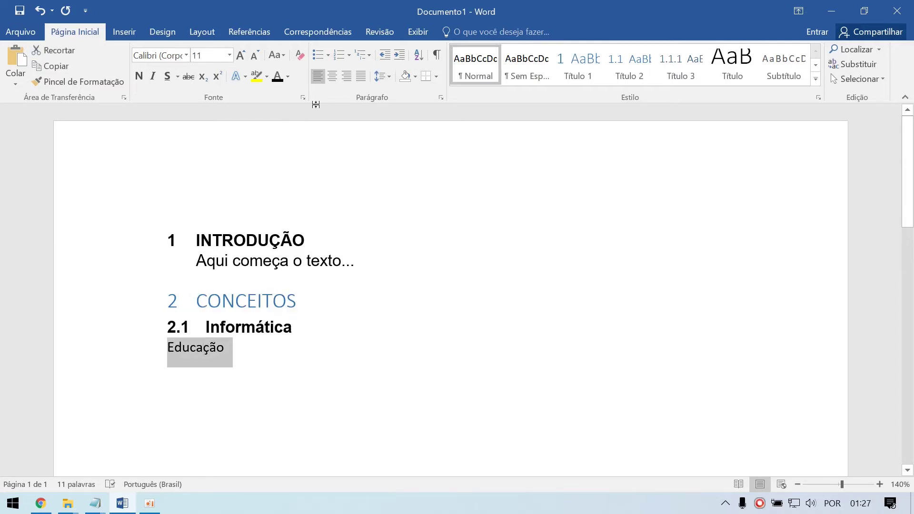
left_click(338, 55)
left_click(196, 370)
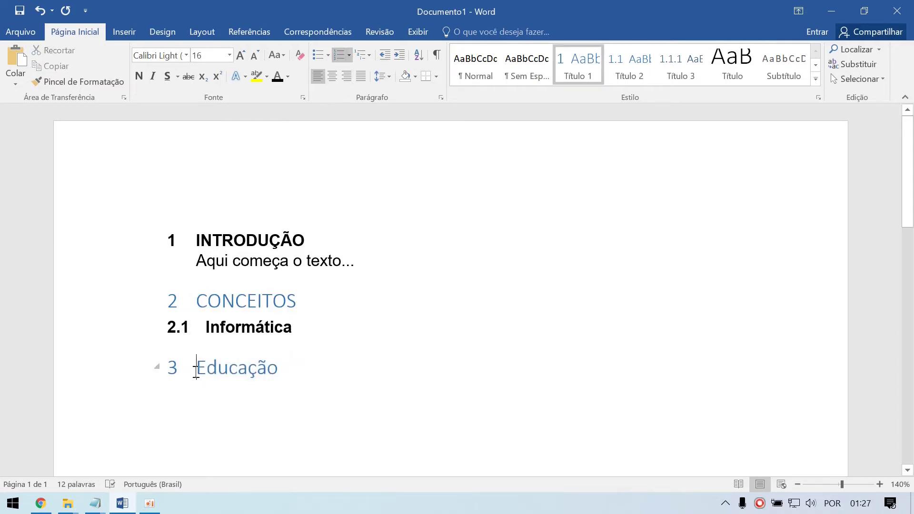
key("Tab")
left_click(307, 355)
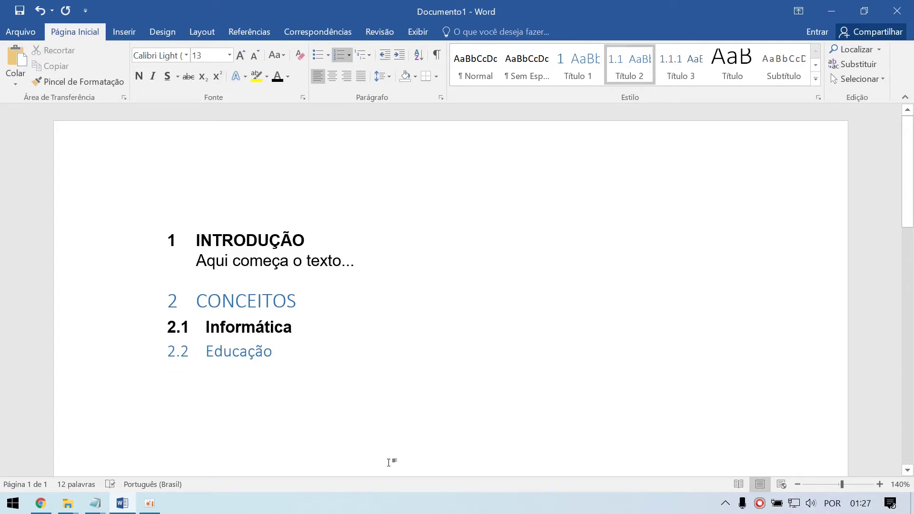
left_click(299, 328)
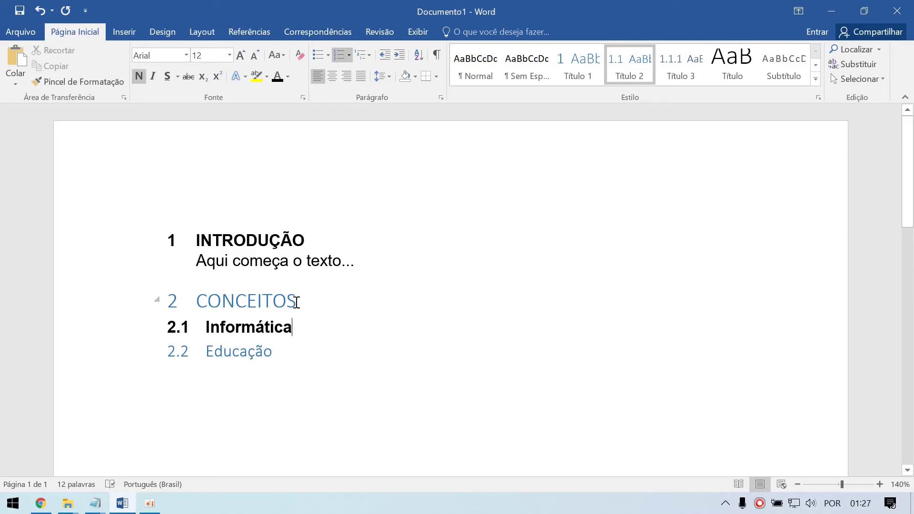
triple_click(268, 241)
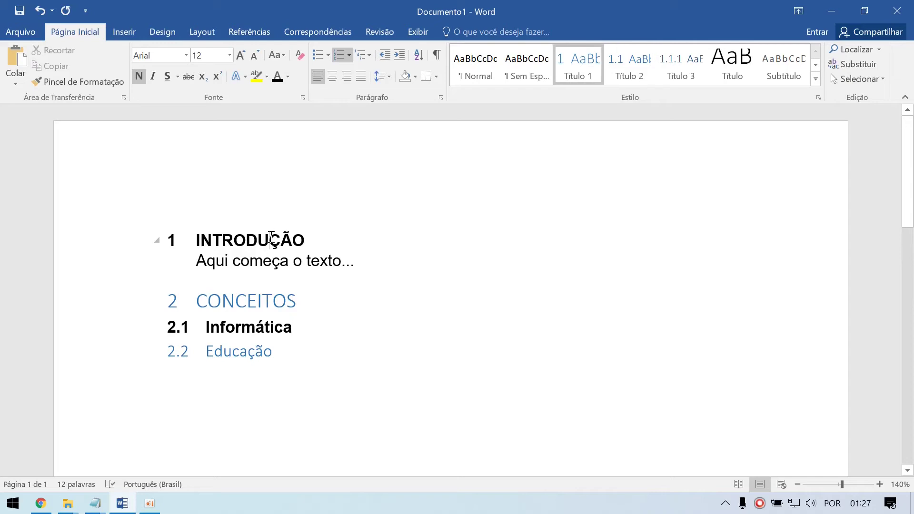
left_click(257, 301)
triple_click(257, 301)
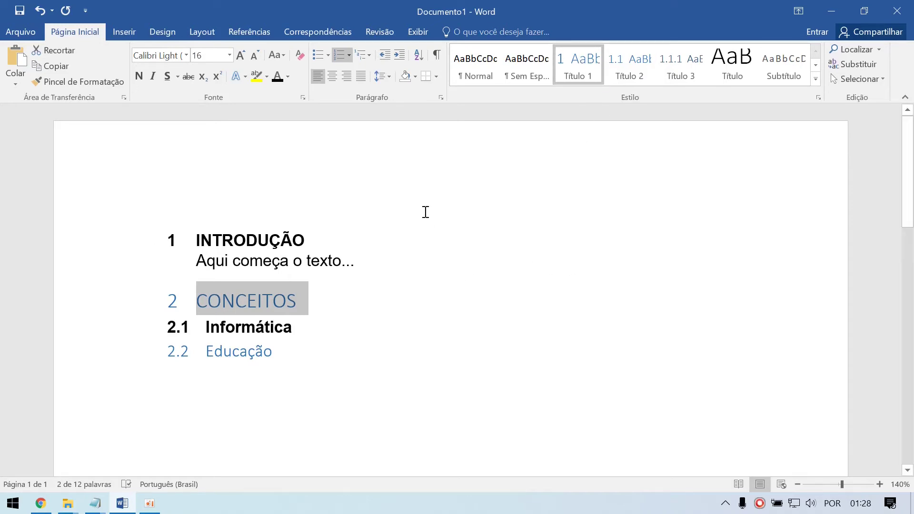
left_click(307, 355)
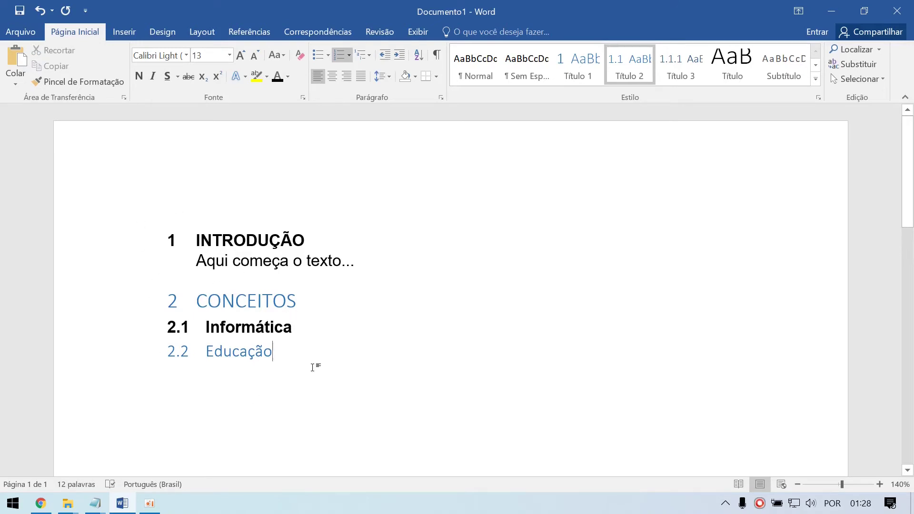
Clear the whole document, removing all numbered headings, text and leftover list formatting
key("ctrl+a")
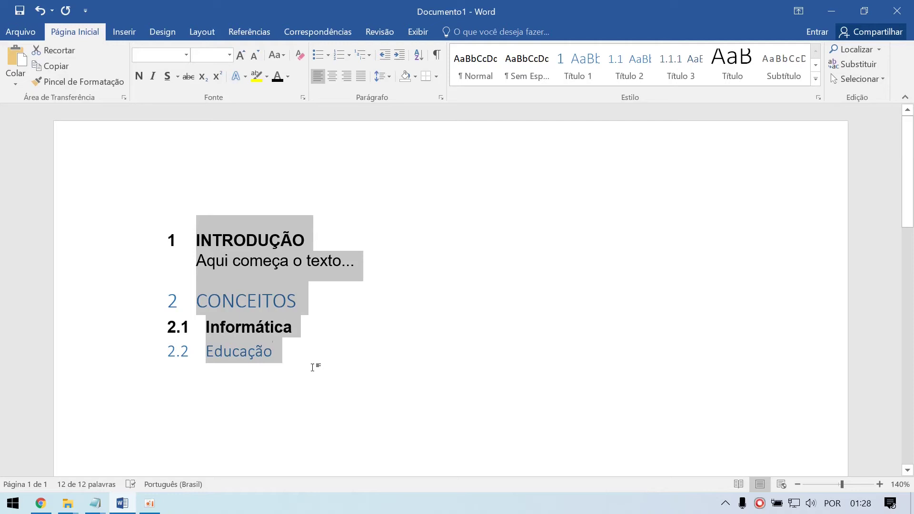
key("BackSpace")
key("BackSpace")
key("BackSpace")
key("BackSpace")
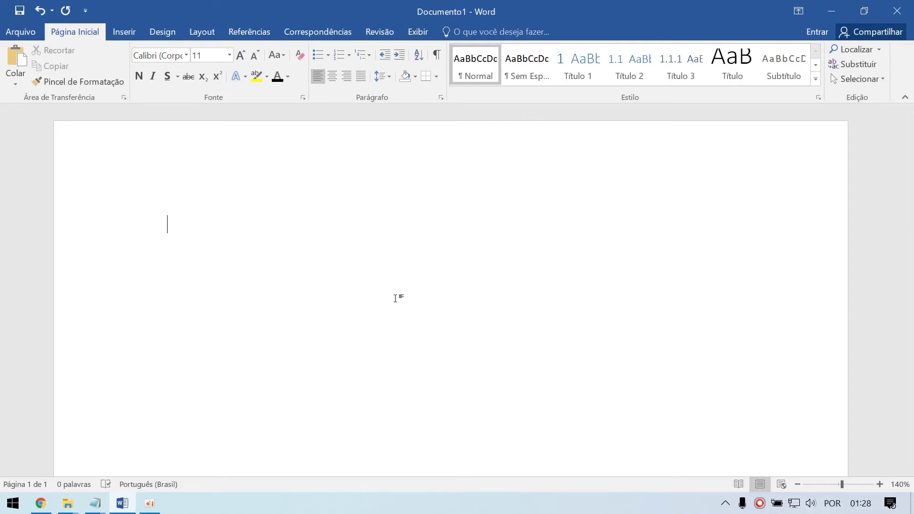
Enter the paragraph "Aqui será o início de um parágrafo que iremos trabalhar agora nessa aula de informática, atualizando os conceitos..."
type("Aqui será o início de um para")
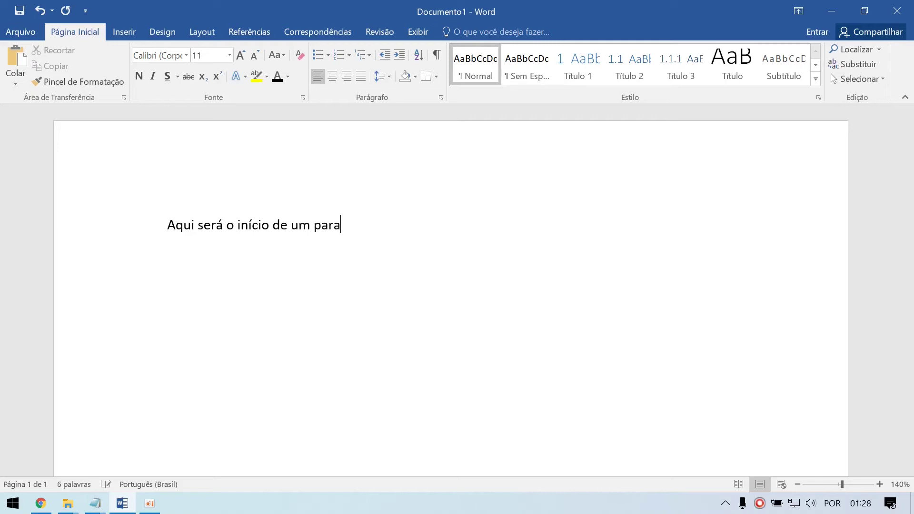
key("BackSpace")
type("ágrafo que iremos")
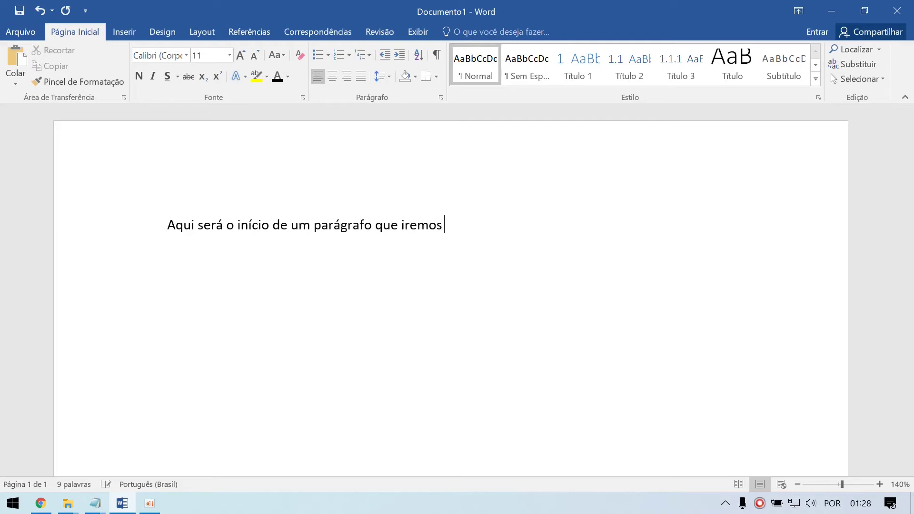
type(" trabalhar")
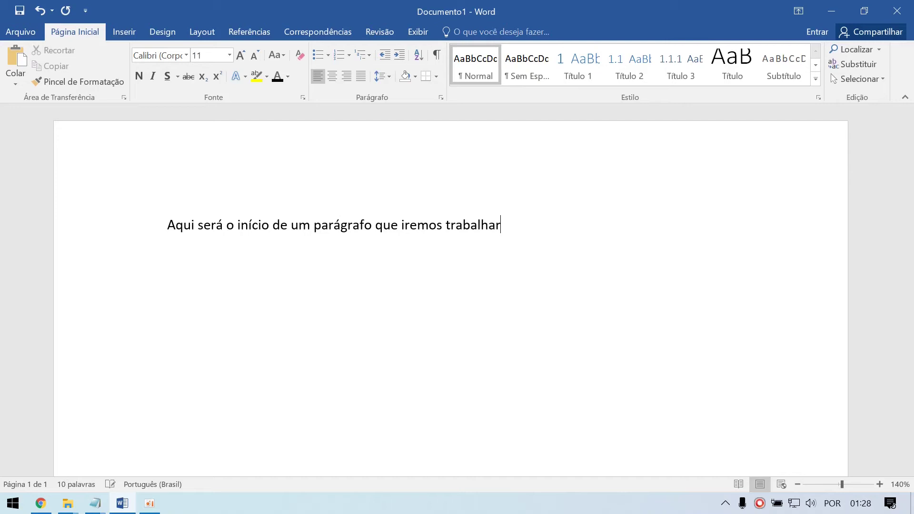
type(" agora nessa au")
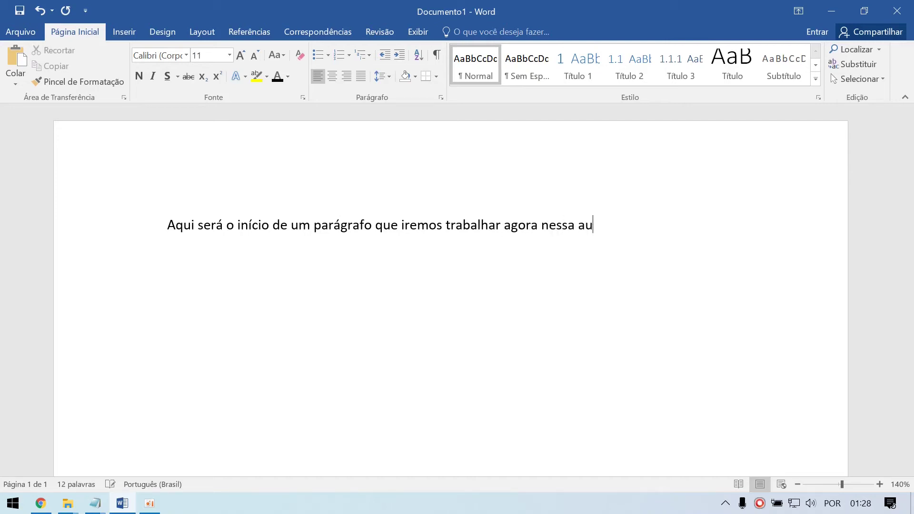
type("la de informática")
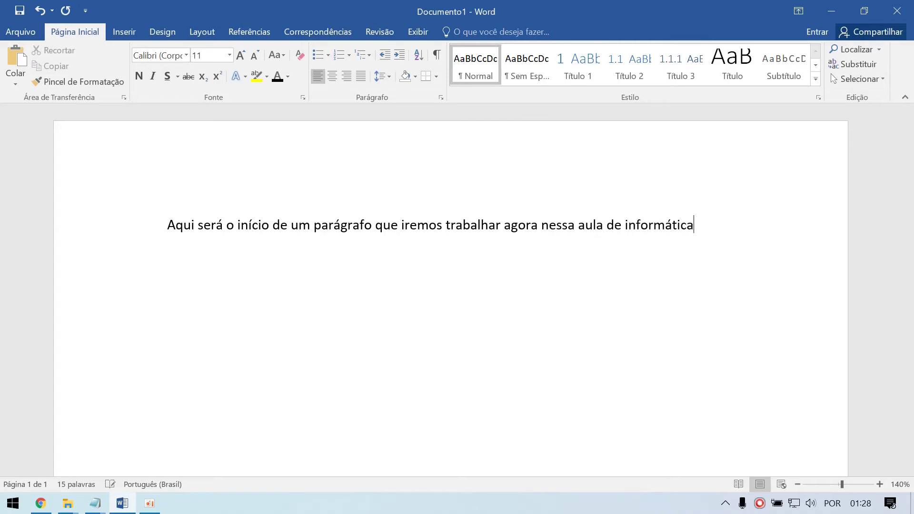
type(", atualizando")
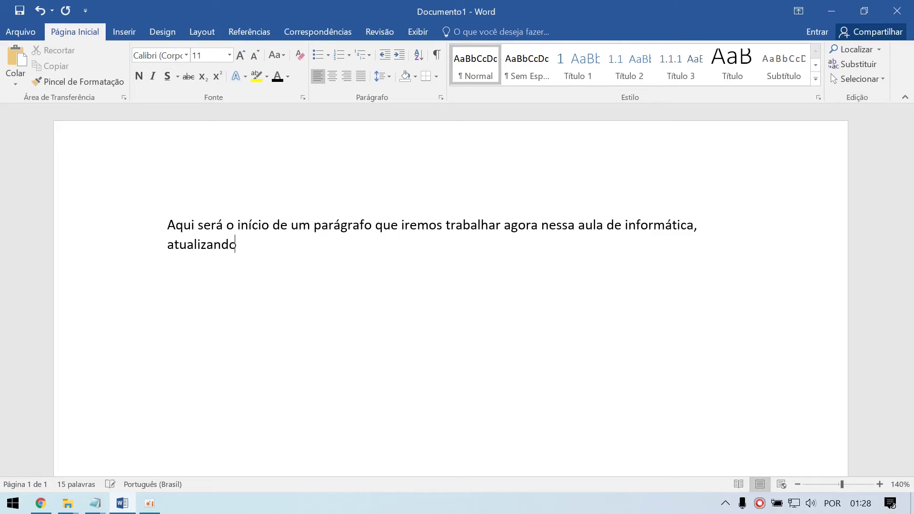
type(" os conceitos...")
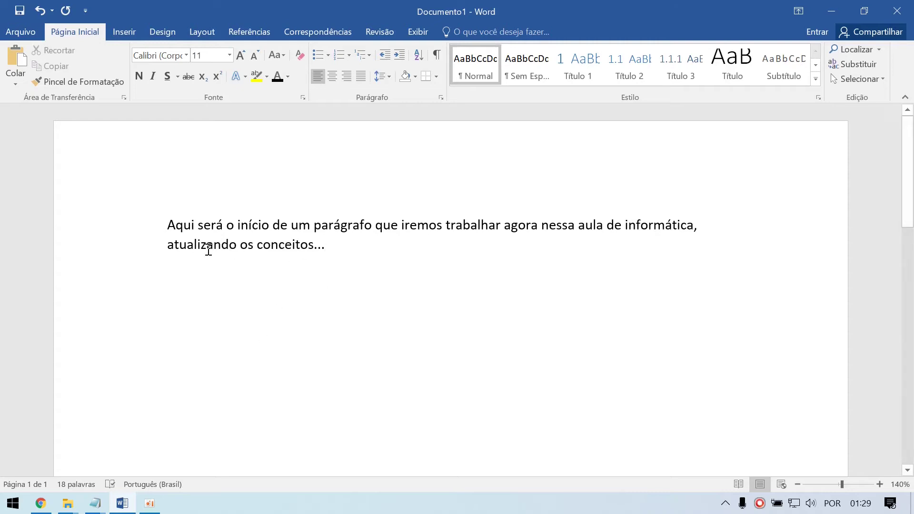
Try a one-level indent on the whole paragraph and a first-line indent, undoing each one
left_click(167, 225)
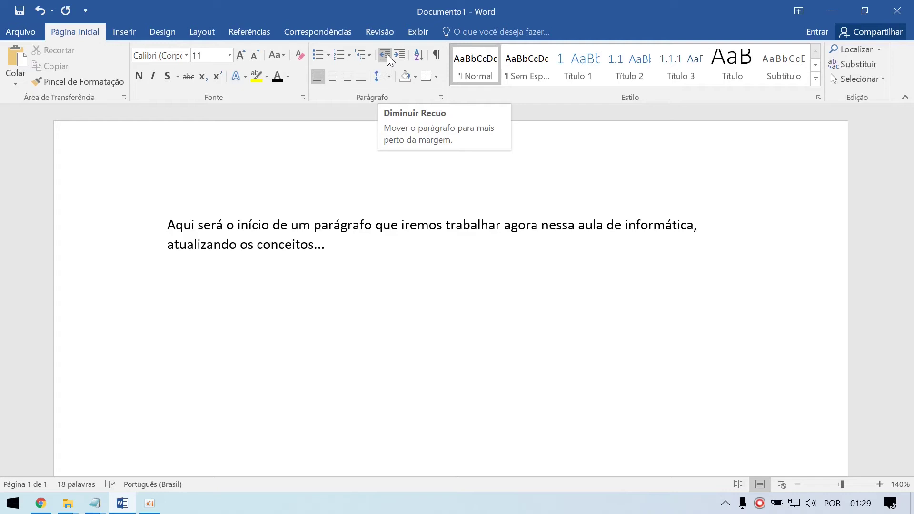
left_click(399, 56)
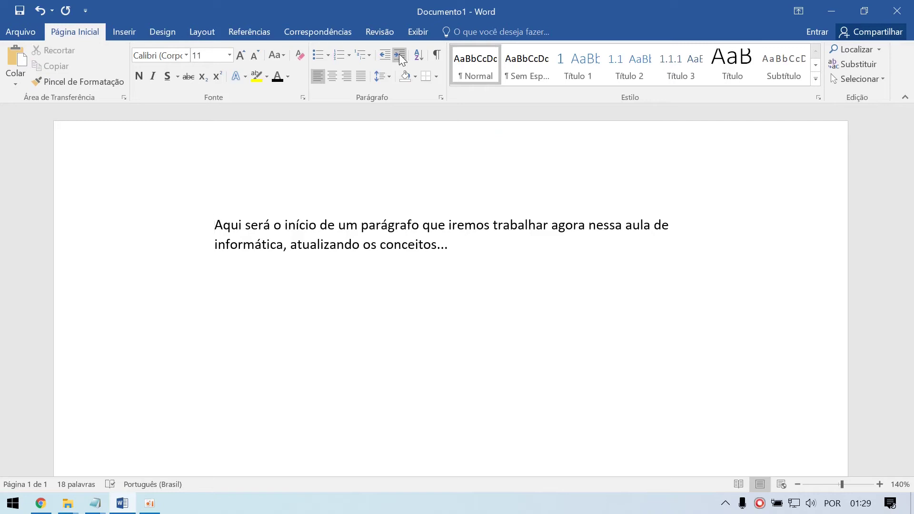
key("ctrl+z")
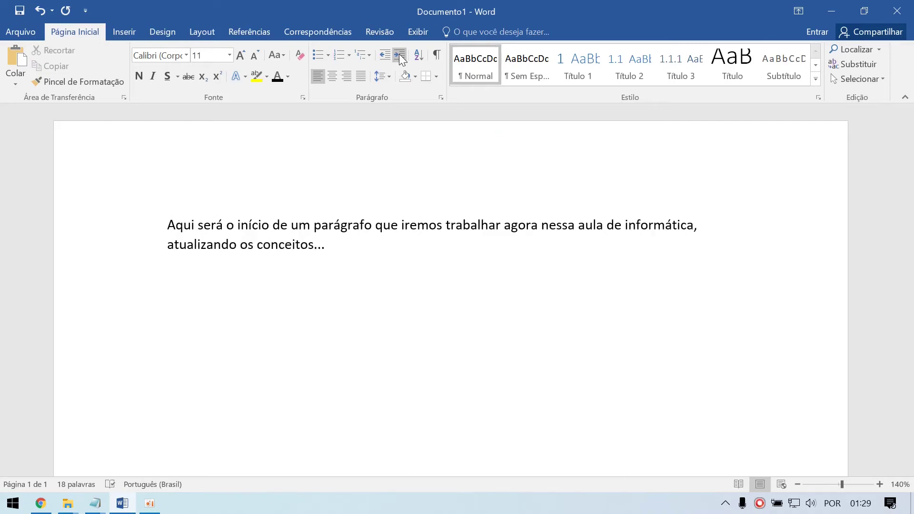
key("Tab")
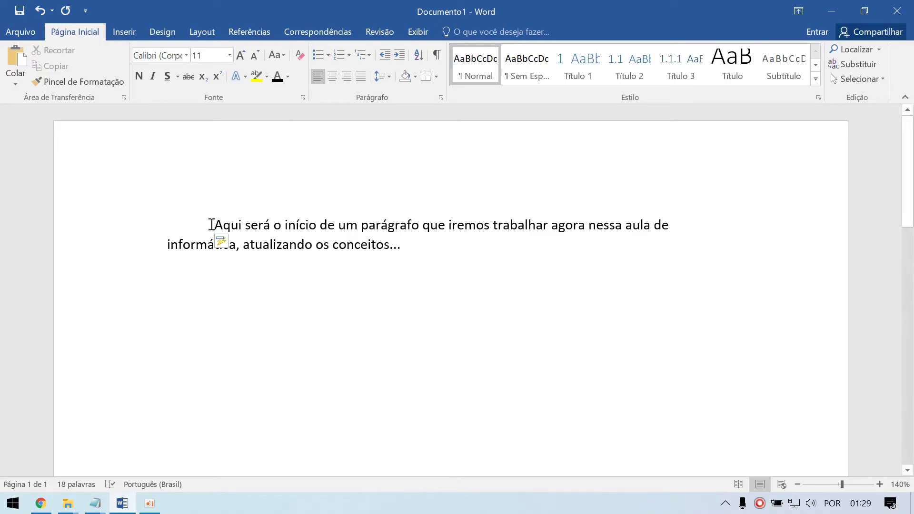
key("ctrl+z")
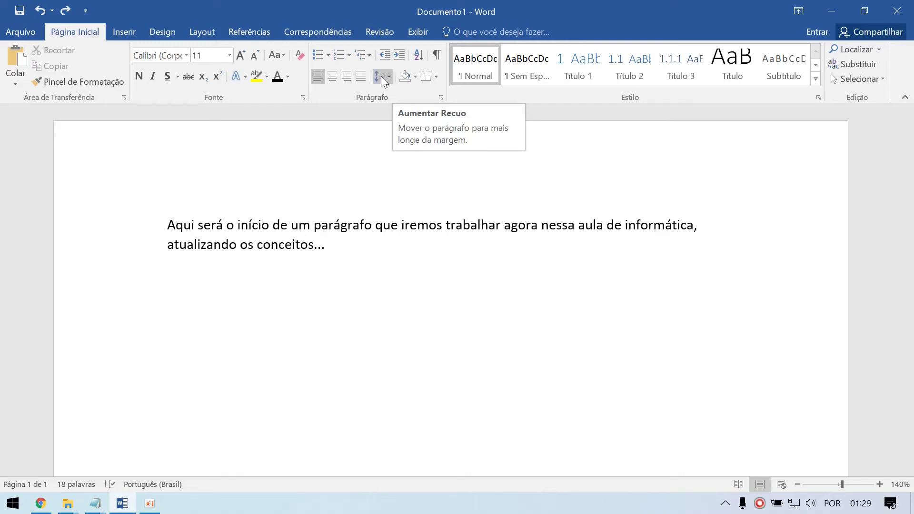
Continue the paragraph with the sentence "Vou continuar aqui a frase seguindo um breve raciocínio dos muitos conceitos..."
left_click(341, 240)
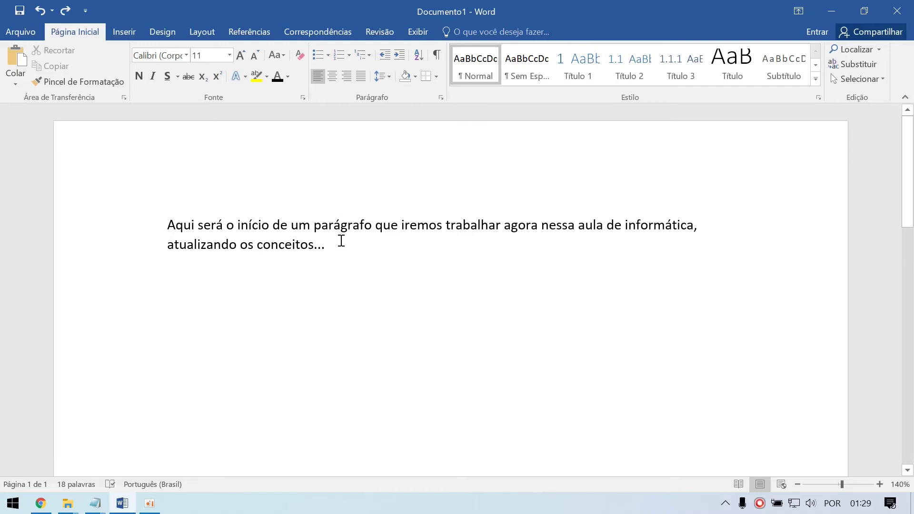
type("Vou continuar aqui a frase segin")
key("BackSpace")
key("BackSpace")
type("uindo um breve racionínio")
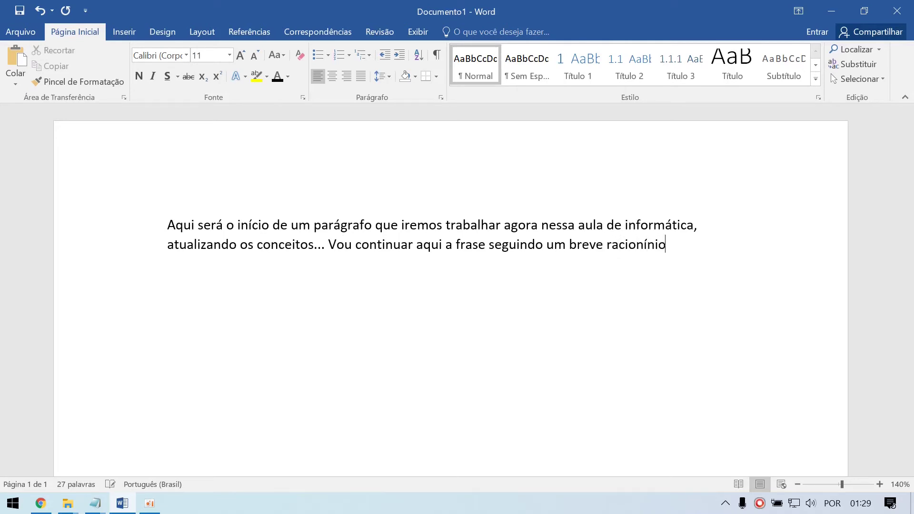
key("BackSpace")
key("BackSpace")
key("BackSpace")
key("BackSpace")
key("BackSpace")
key("BackSpace")
type("cínio ")
type("de")
key("BackSpace")
type("os muit")
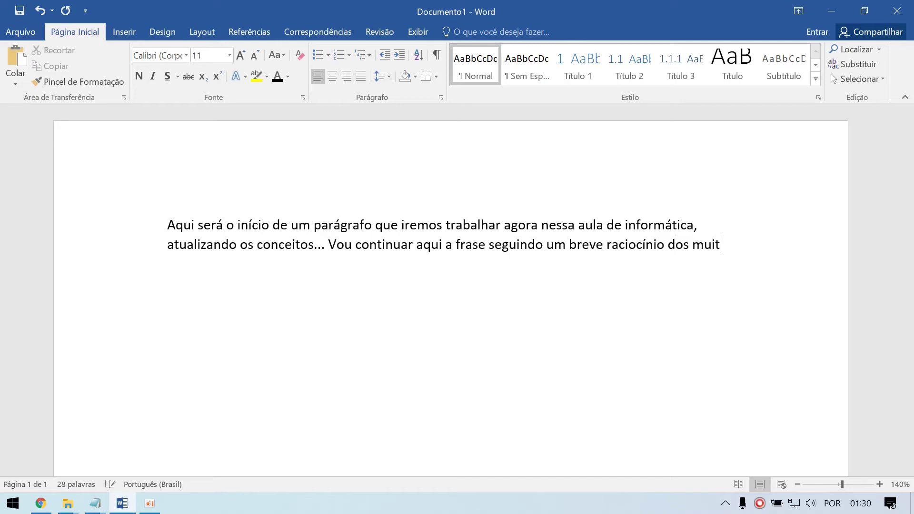
type("os conceitos...")
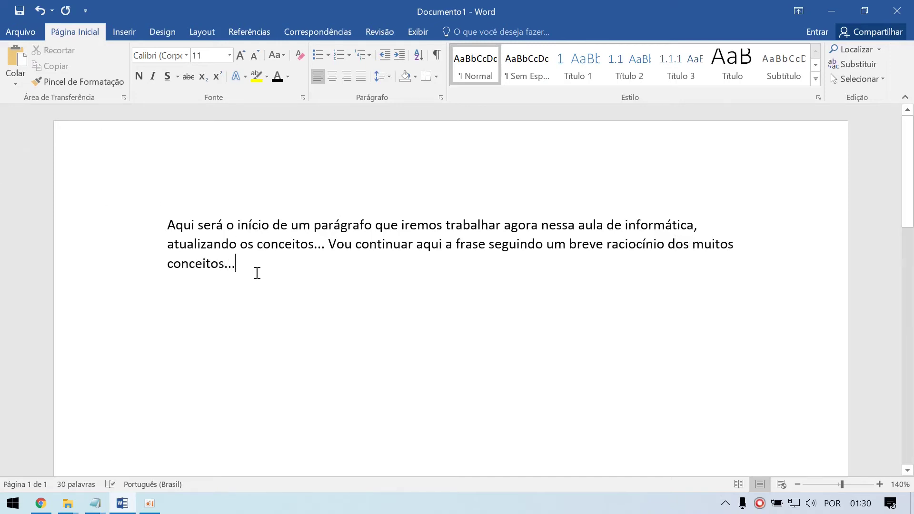
Add a second paragraph reading "Aqui será o próximo parágrafo."
key("Return")
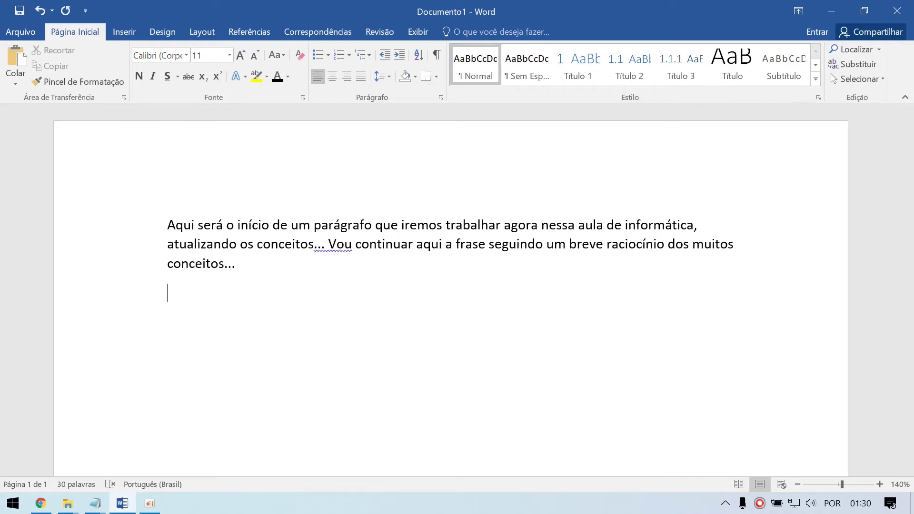
type("Aqui será o próximo parágrafo.")
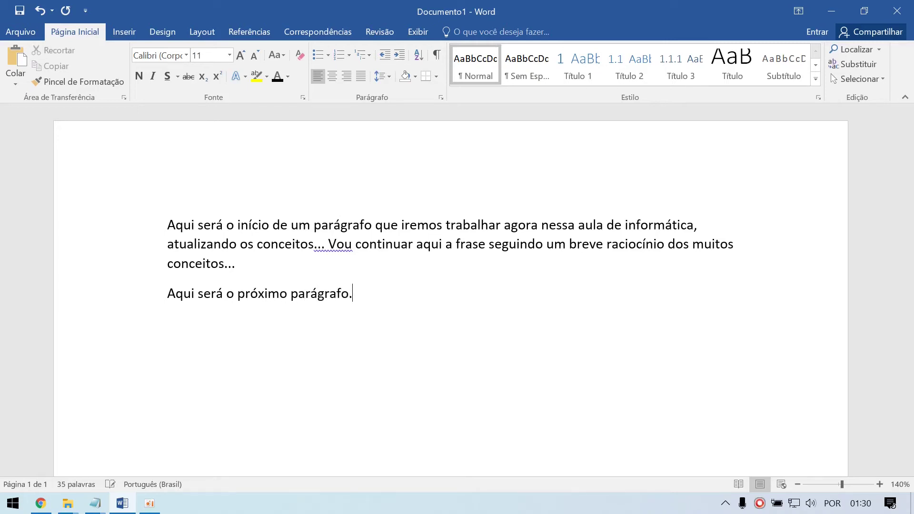
Reduce the ellipsis after "atualizando os conceitos" to a single period and clear the proofing mark at "Vou"
left_click_drag(352, 249, 314, 248)
left_click(326, 249)
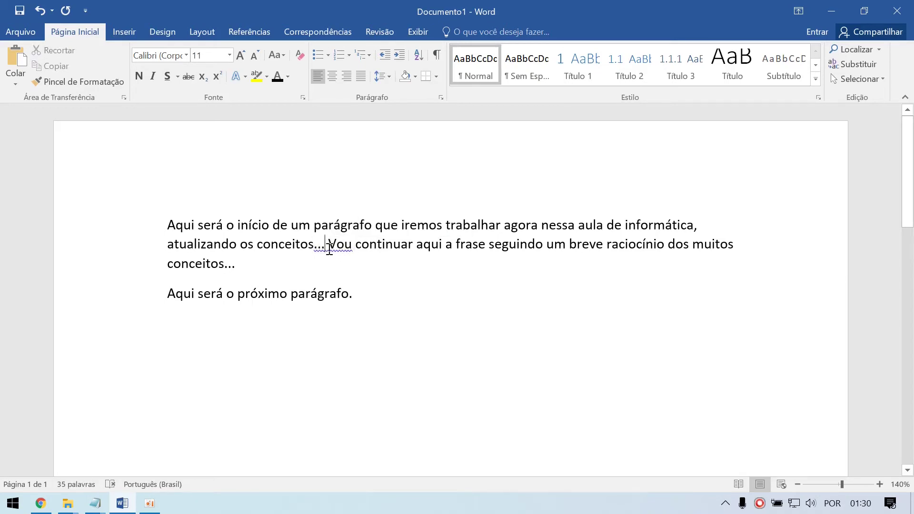
key("Left")
key("BackSpace")
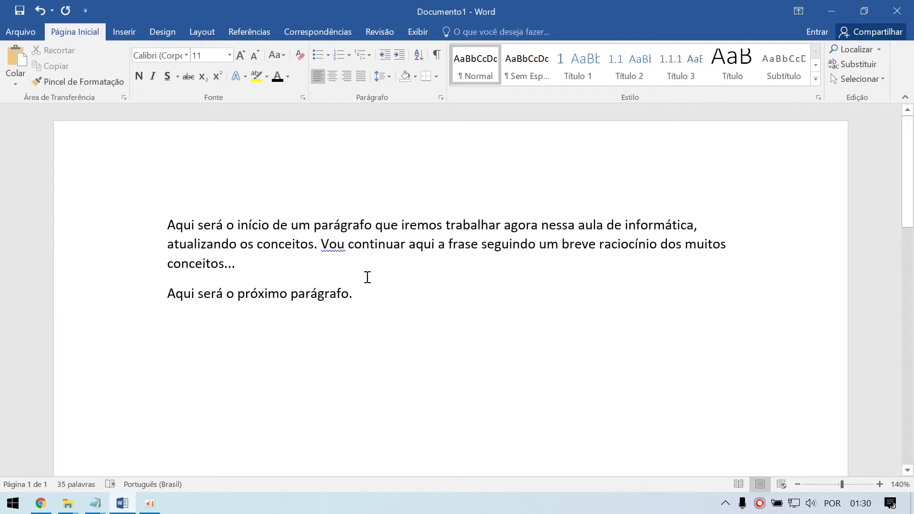
left_click(337, 245)
scroll(361, 288, "down", 3)
scroll(364, 291, "up", 2)
right_click(339, 197)
left_click(535, 206)
left_click(410, 253)
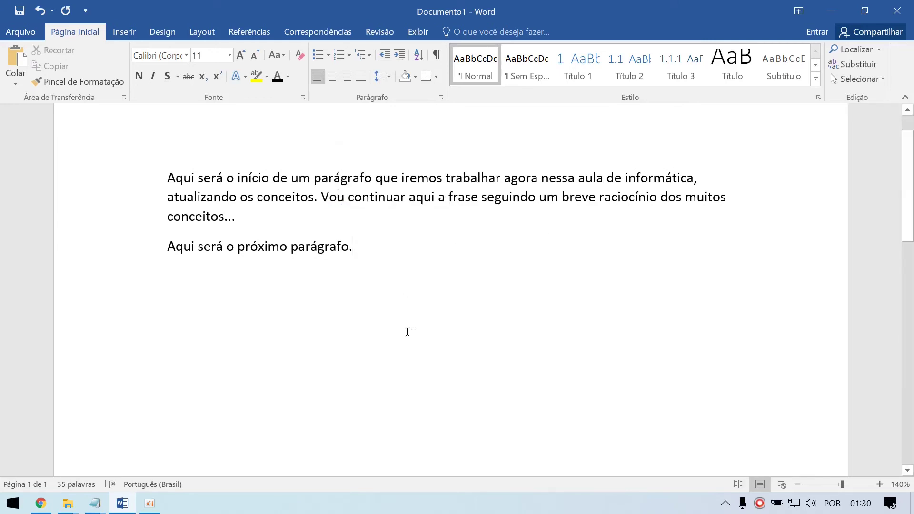
Increase the first paragraph's indent by four levels
left_click(171, 178)
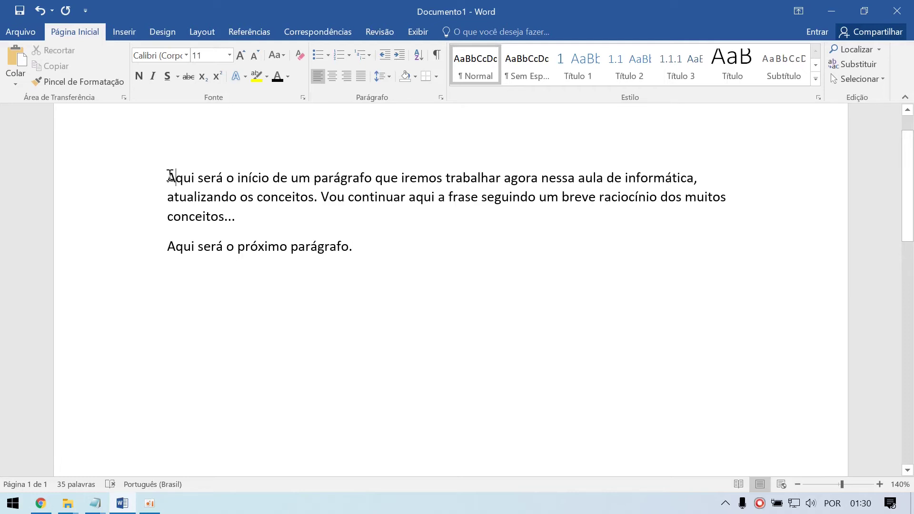
left_click(400, 55)
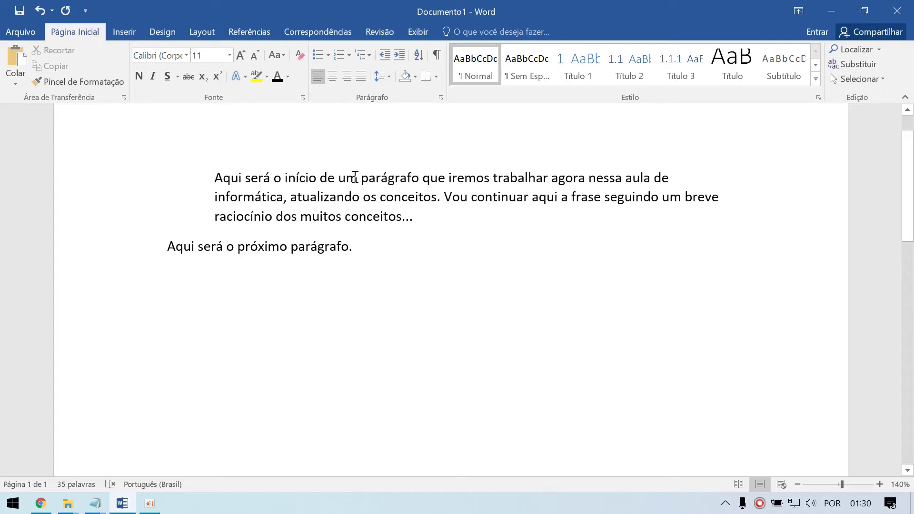
left_click(400, 56)
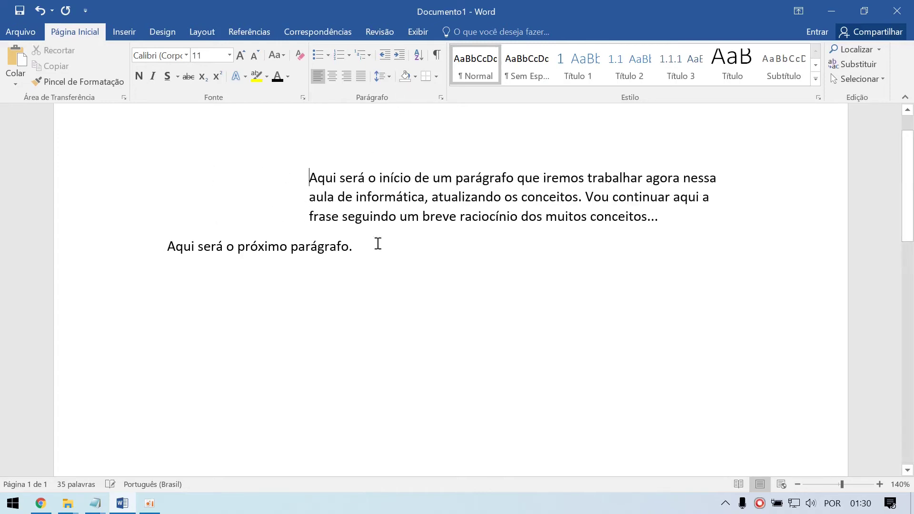
left_click(400, 56)
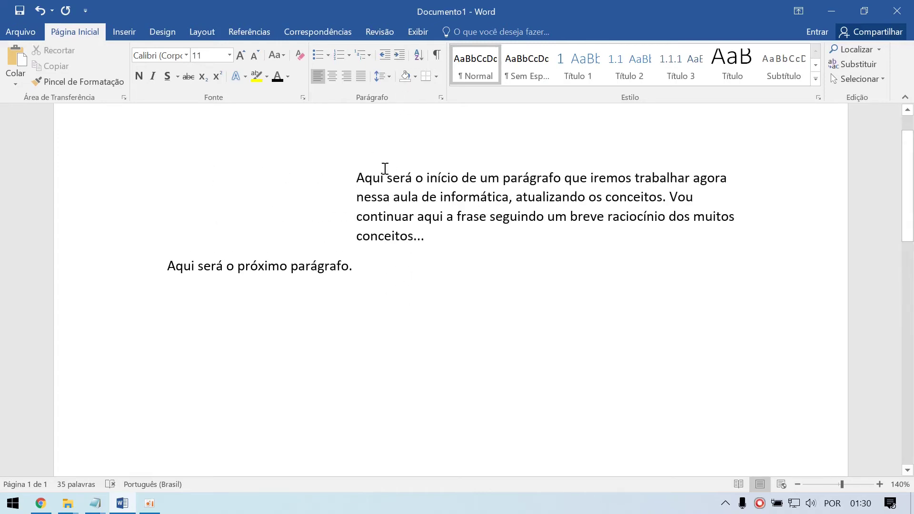
Decrease the first paragraph's indent by four levels, back to the page margin
left_click_drag(352, 173, 452, 247)
left_click(453, 246)
left_click(355, 178)
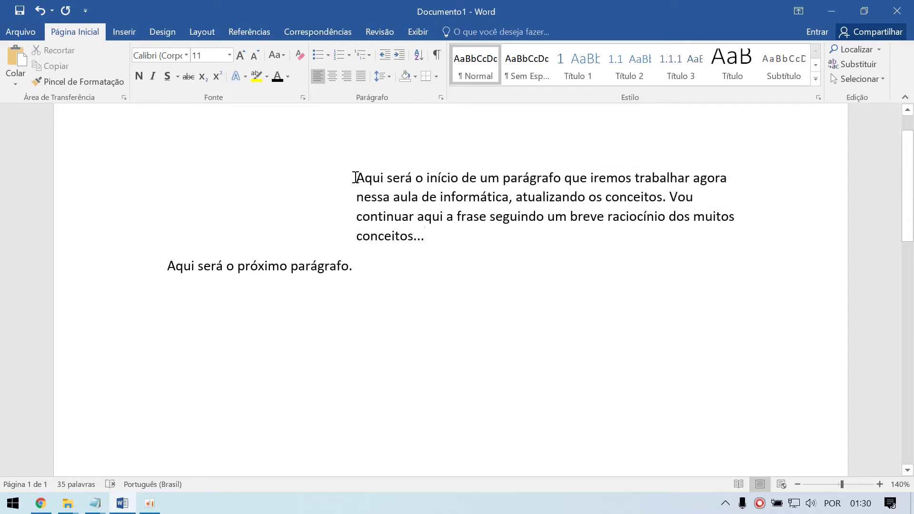
left_click(387, 55)
left_click(387, 56)
left_click(386, 55)
left_click(387, 56)
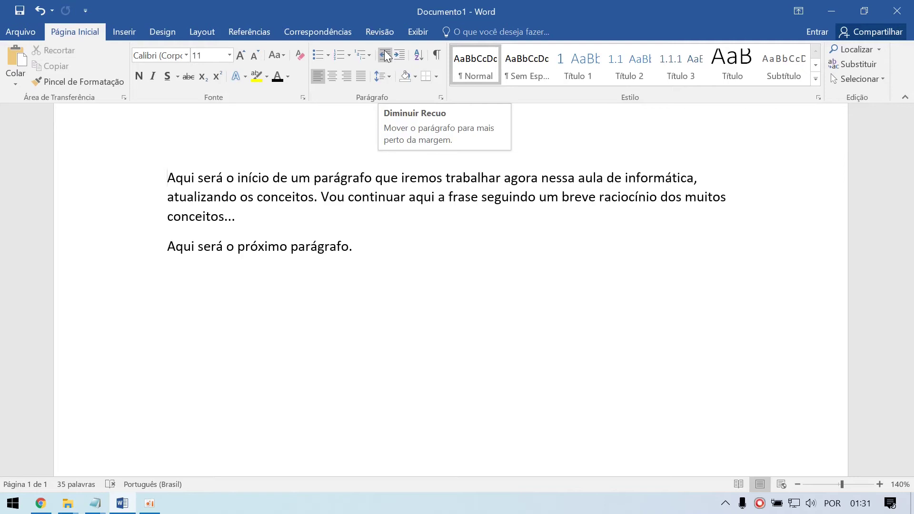
Give the first paragraph a first-line indent and move the whole paragraph one indent level in
key("Tab")
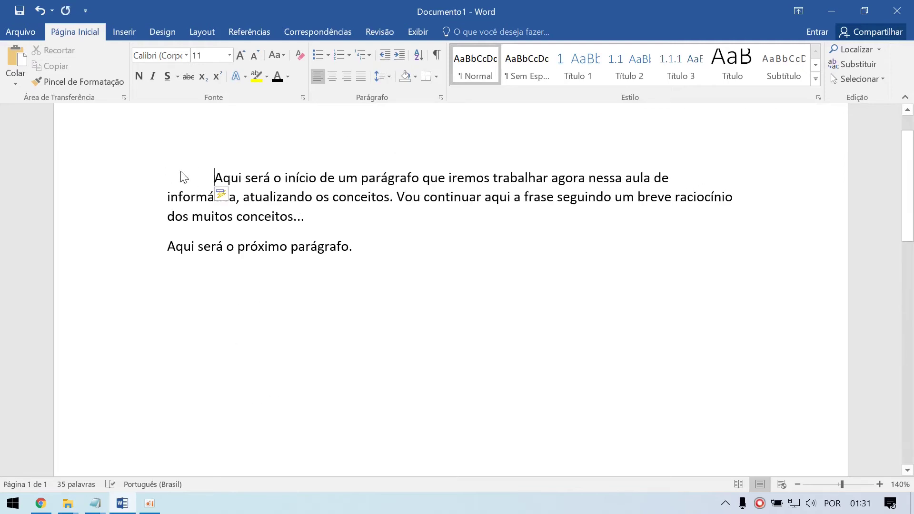
key("Tab")
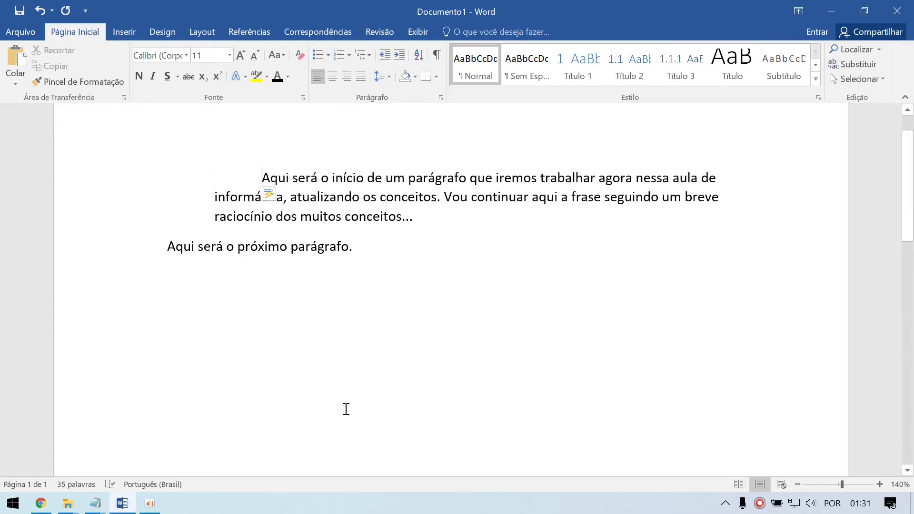
Move the whole first paragraph two more indent levels in while keeping its first-line indent
key("Tab")
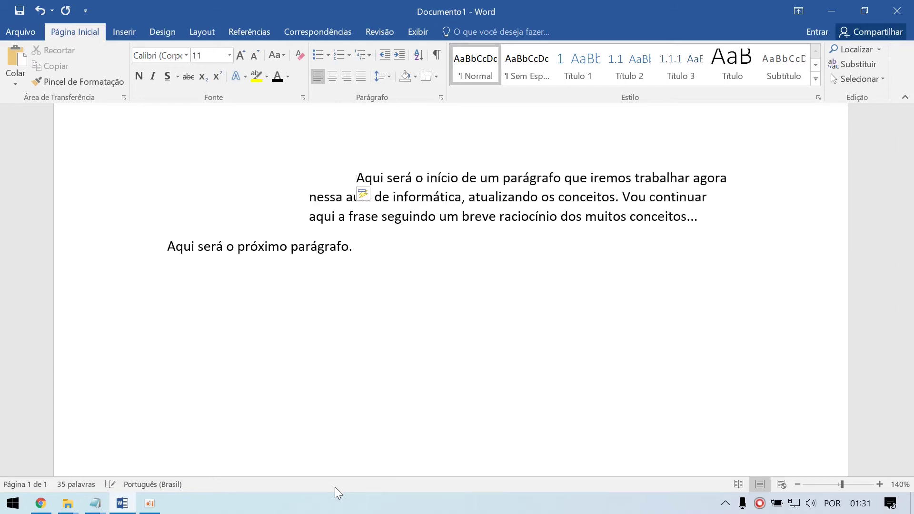
key("Tab")
key("Tab")
Remove the first-line indent and all left indent levels from the first paragraph, returning it to the page margin
key("BackSpace")
key("BackSpace")
key("BackSpace")
key("BackSpace")
key("BackSpace")
key("ctrl+Right")
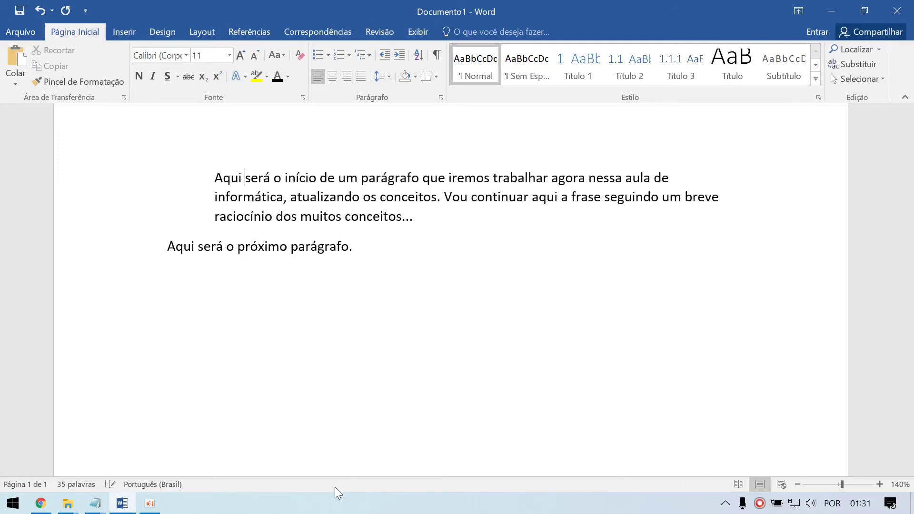
key("ctrl+Left")
key("BackSpace")
key("ctrl+Right")
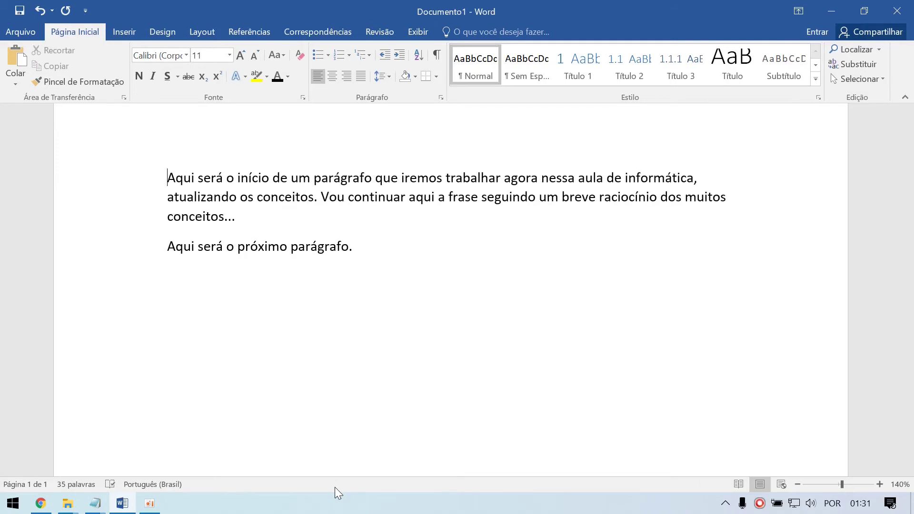
Indent the whole first paragraph three levels and give its first line an additional indent
key("Tab")
key("Tab")
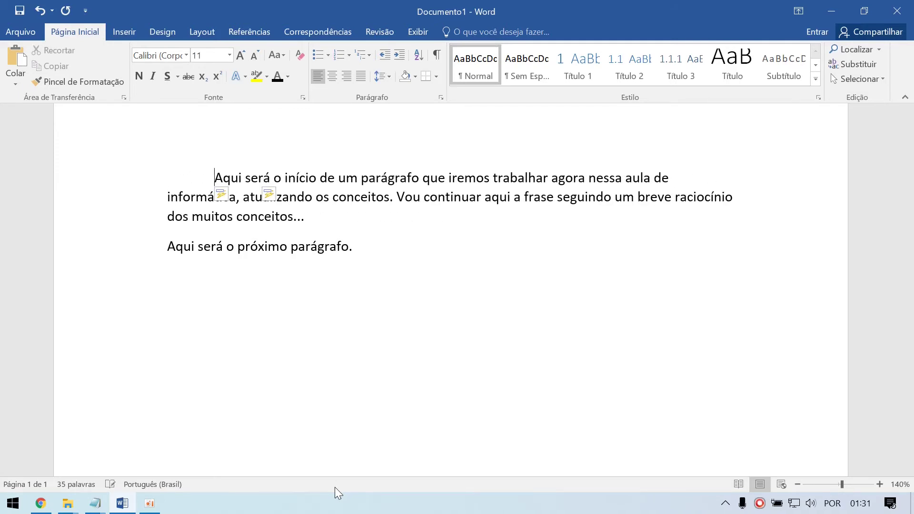
key("BackSpace")
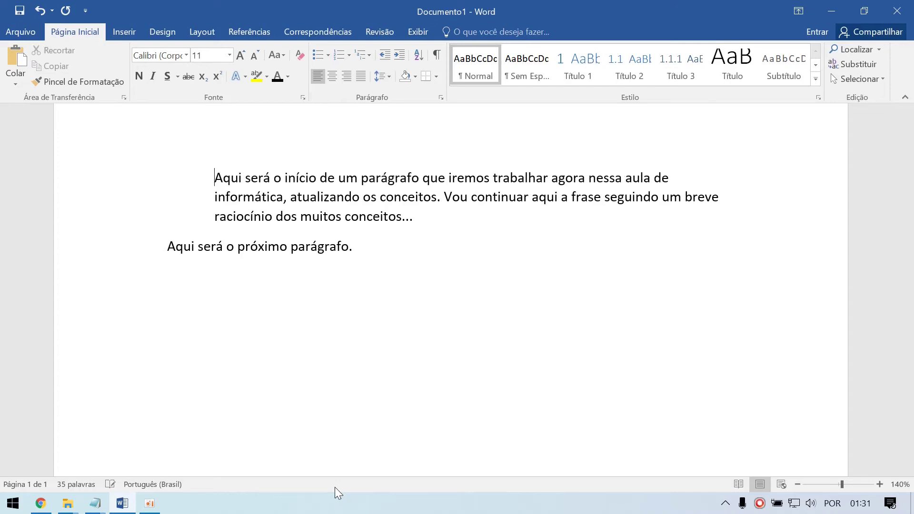
key("Tab")
key("Tab")
key("Tab")
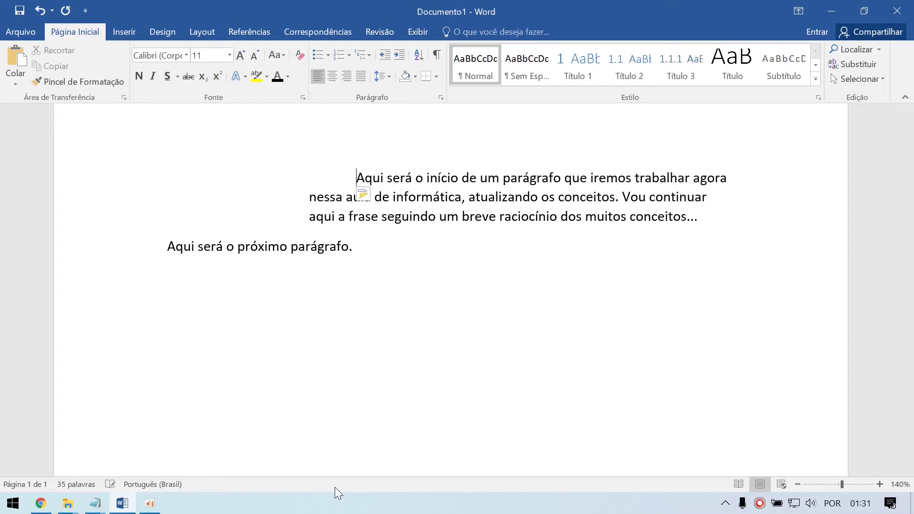
Clear the first-line indent and the three left indent levels from the first paragraph
key("BackSpace")
key("BackSpace")
key("BackSpace")
key("BackSpace")
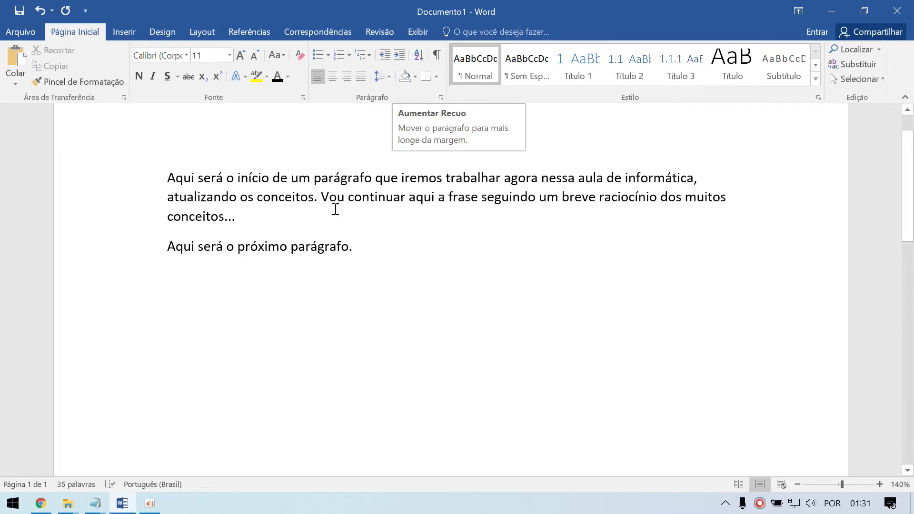
Justify both paragraphs
left_click(400, 246)
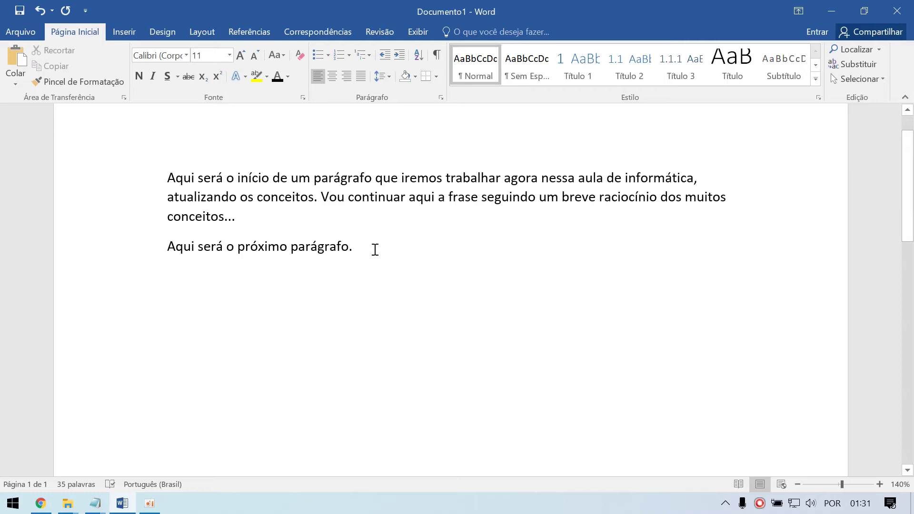
left_click_drag(366, 247, 164, 177)
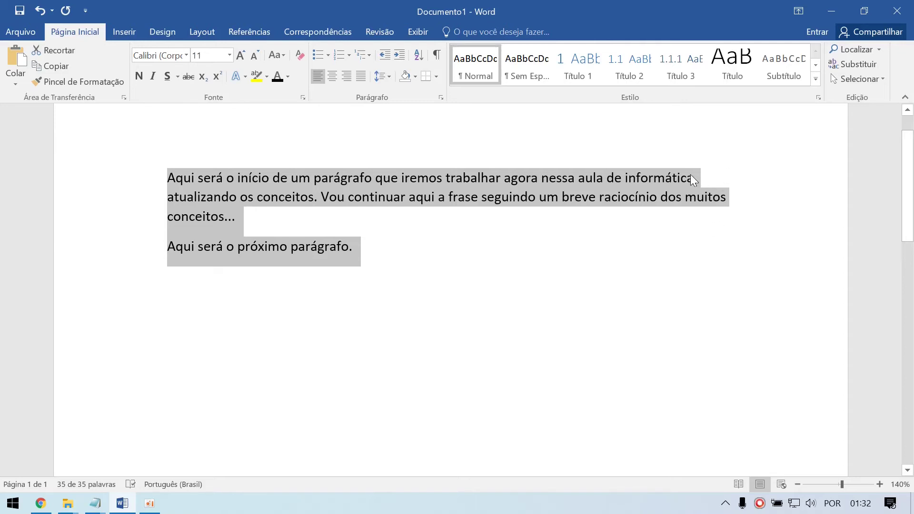
left_click(361, 77)
key("ctrl+j")
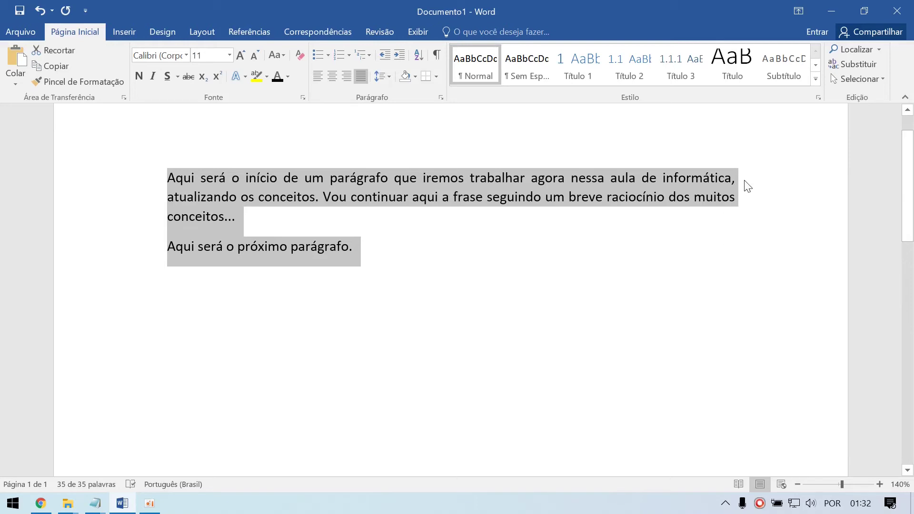
Set both paragraphs back to left alignment and clear the selection
left_click(360, 77)
left_click(360, 77)
left_click(315, 76)
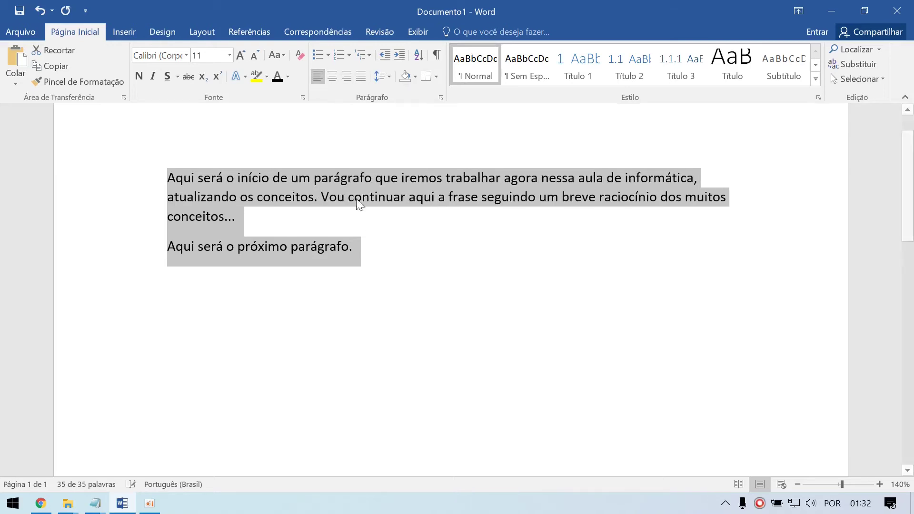
left_click(412, 254)
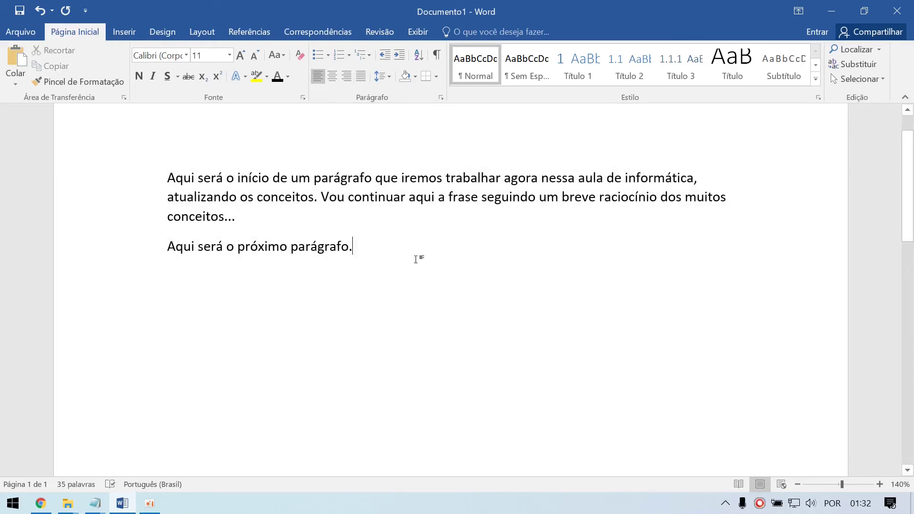
Center the second paragraph, "Aqui será o próximo parágrafo."
left_click_drag(371, 245, 144, 181)
left_click_drag(260, 220, 133, 180)
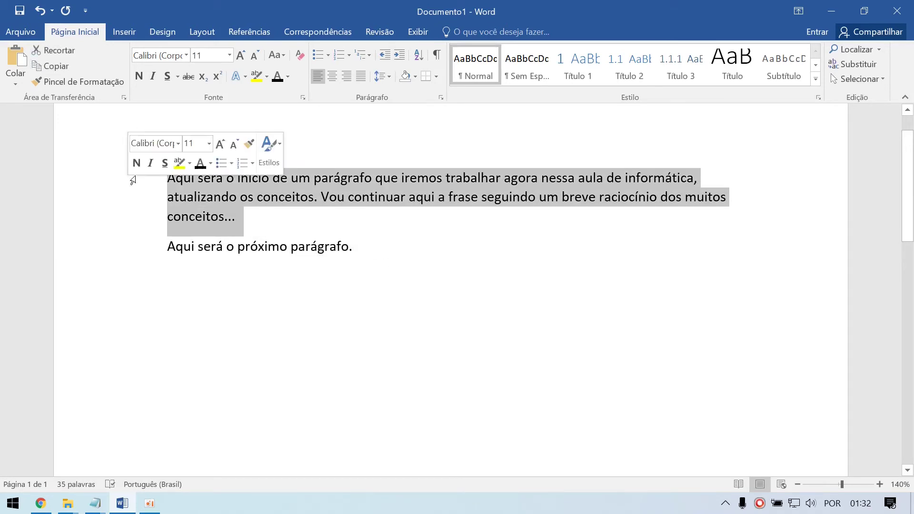
left_click_drag(359, 243, 169, 241)
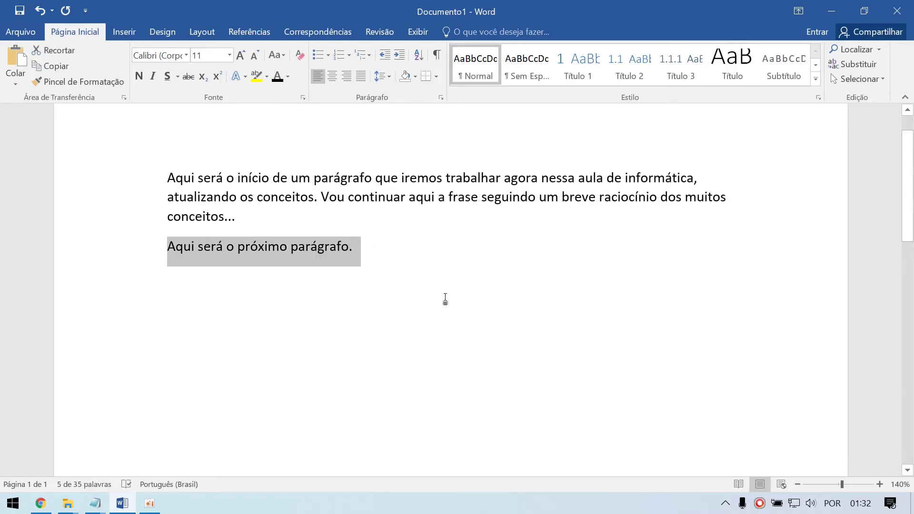
left_click(333, 76)
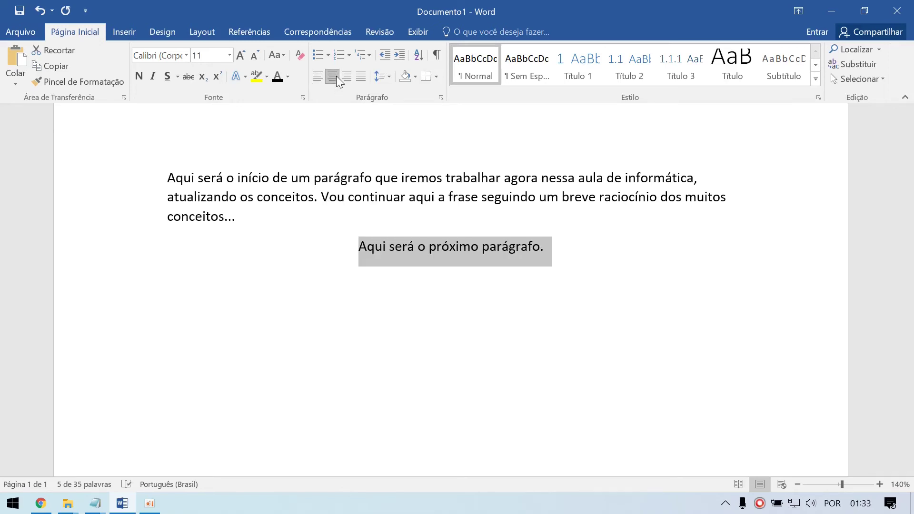
key("ctrl+q")
key("ctrl+e")
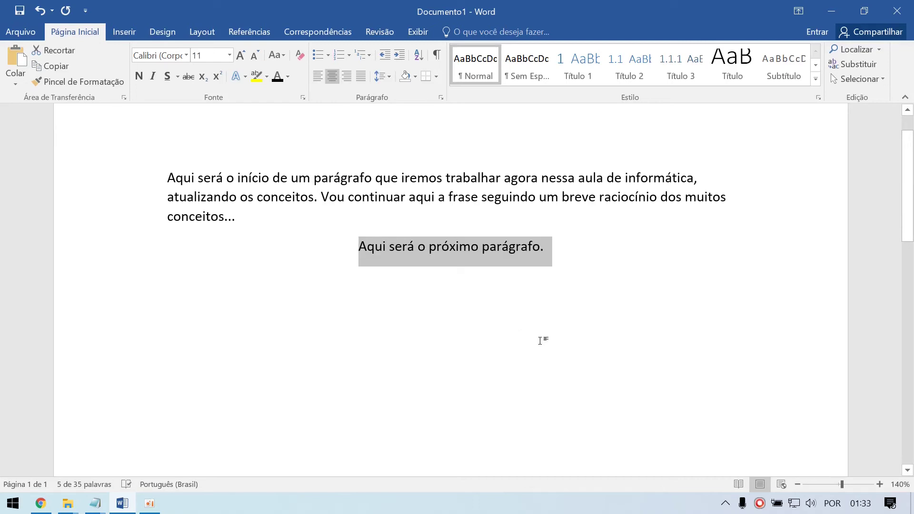
Align the second paragraph to the right
left_click_drag(564, 248, 342, 245)
left_click(347, 78)
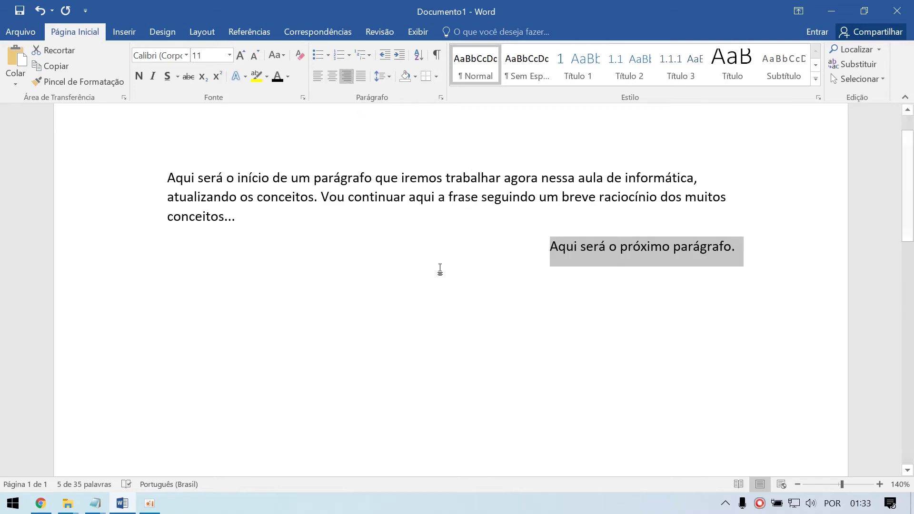
left_click(524, 247)
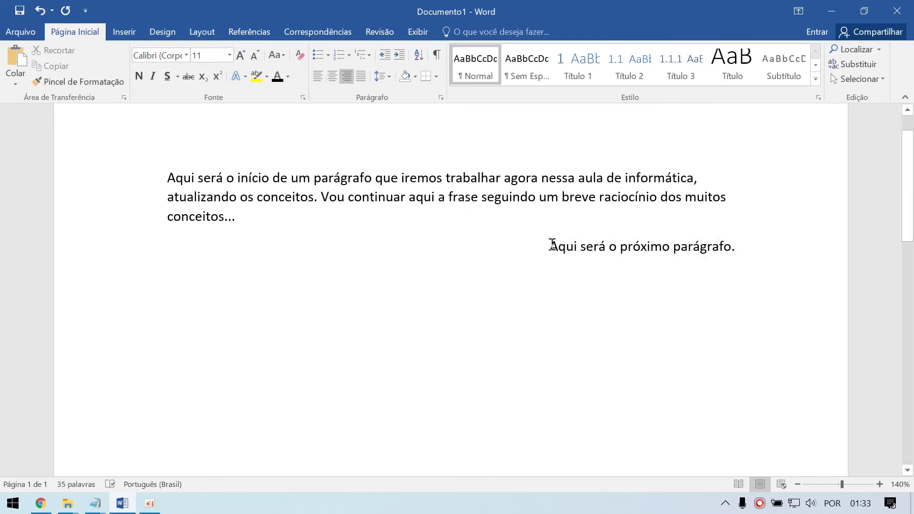
Replace the text of the right-aligned second paragraph with the date 28/09/2020, keeping the final period
left_click_drag(551, 246, 731, 249)
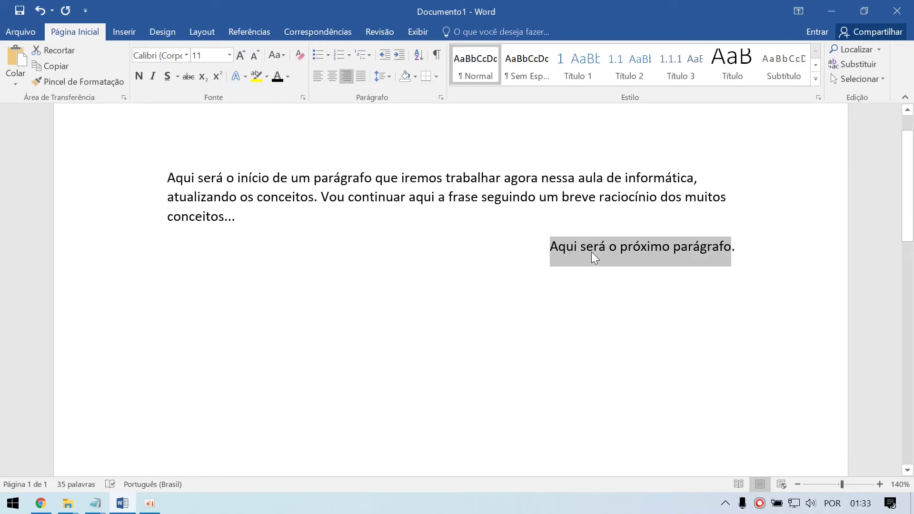
left_click(741, 252)
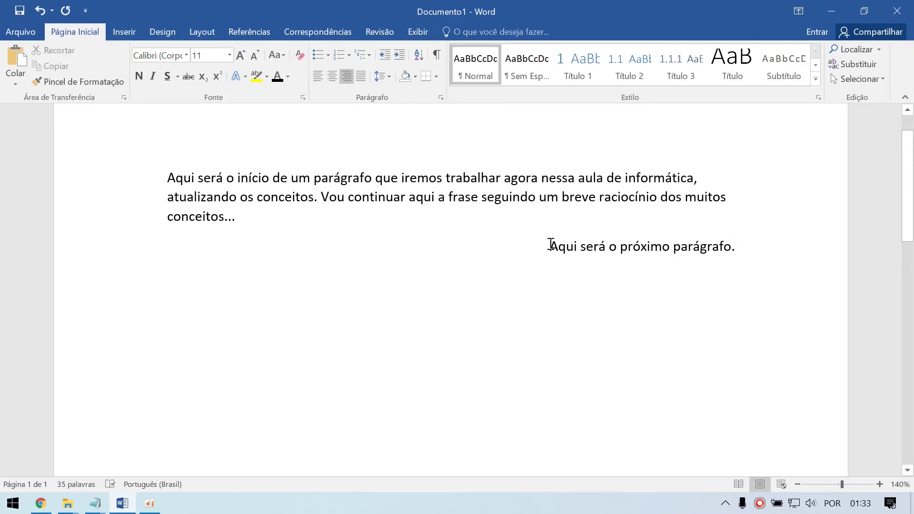
left_click_drag(550, 246, 728, 258)
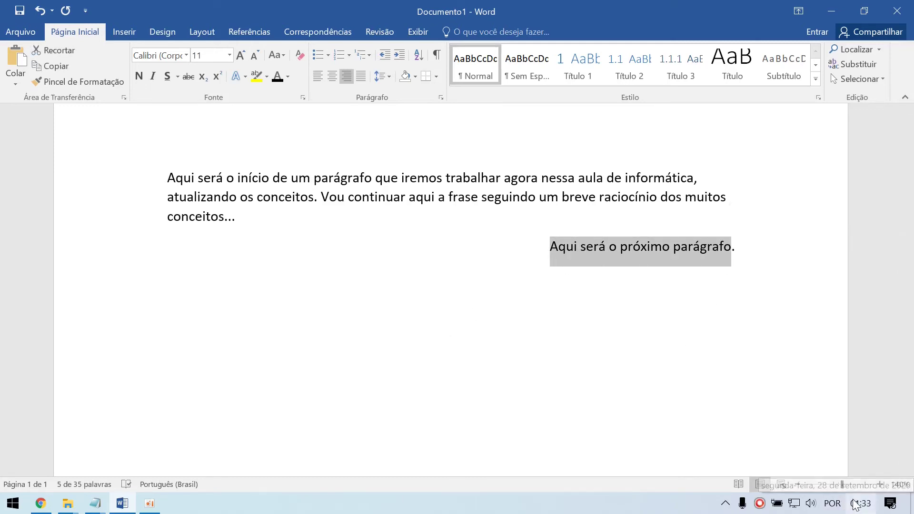
type("28")
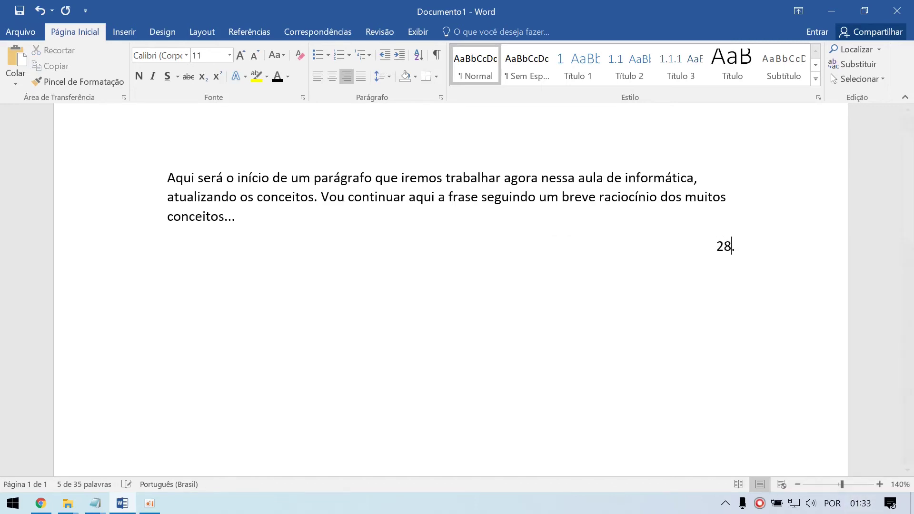
type("/09")
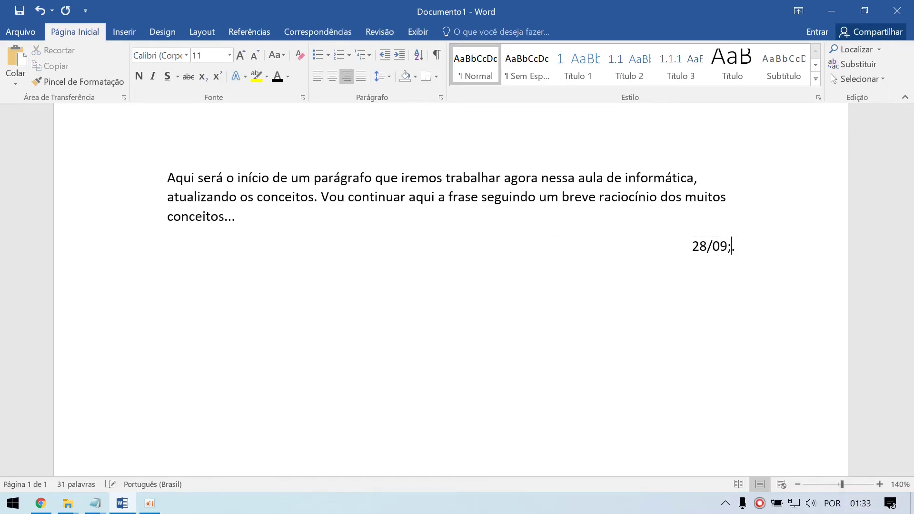
type("/2020")
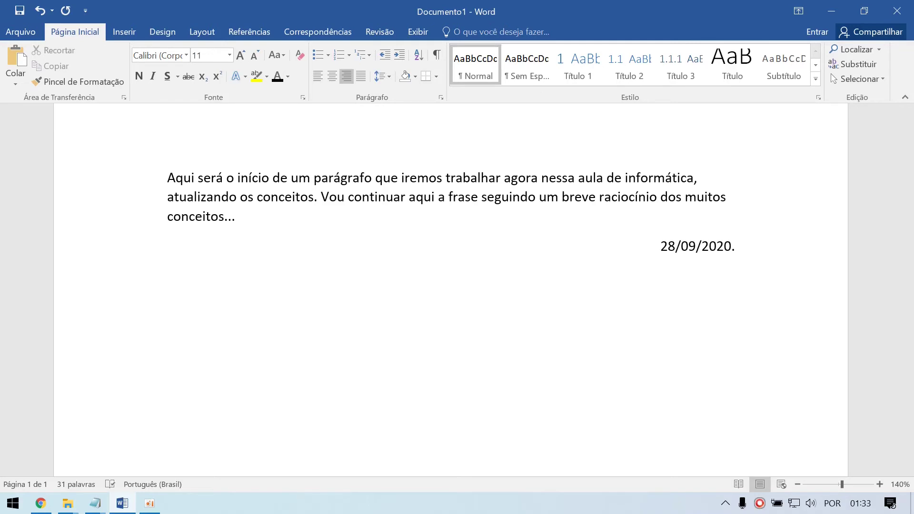
Insert the place "Acaraú – CE," in front of the date 28/09/2020
key("Left")
key("Left")
key("Left")
key("Left")
key("Left")
key("Left")
key("Left")
key("Left")
key("Left")
key("Left")
type("Acaraú")
type(" - ce")
key("BackSpace")
key("BackSpace")
type("CE,")
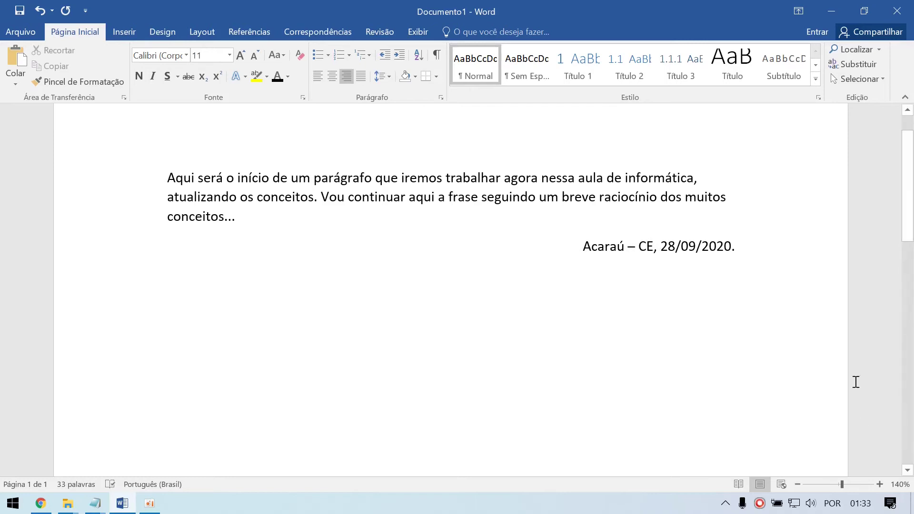
Add a centered line "Assinatura" below the date, leaving one empty paragraph between them
left_click(741, 254)
key("Return")
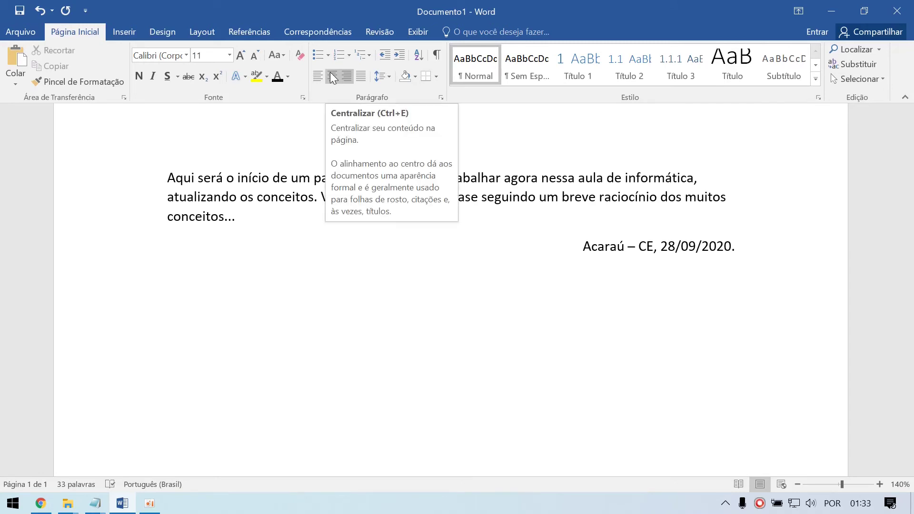
key("ctrl+e")
type("Assinatura")
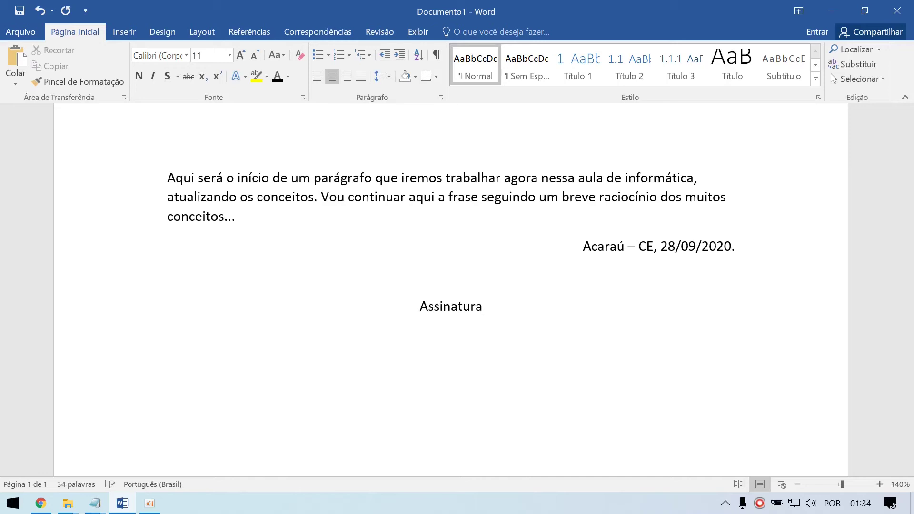
left_click(431, 292)
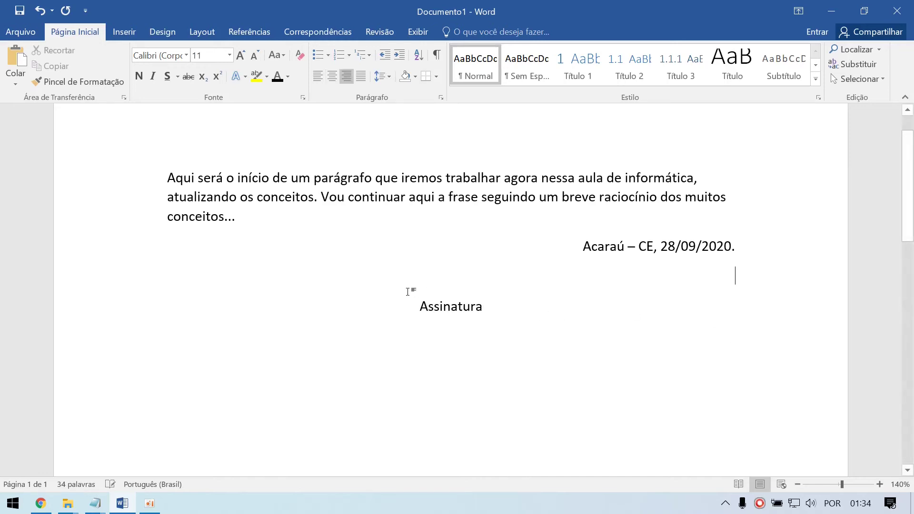
left_click(505, 324)
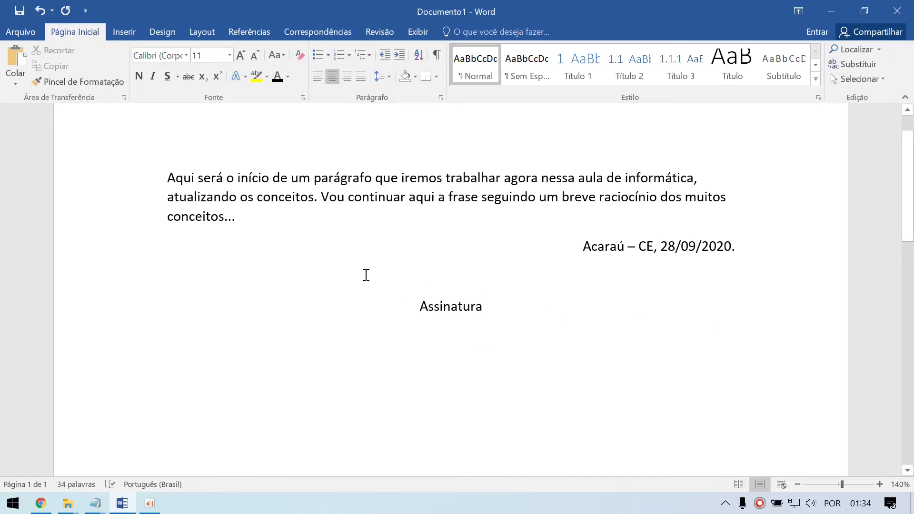
Justify the first paragraph
left_click_drag(262, 222, 123, 179)
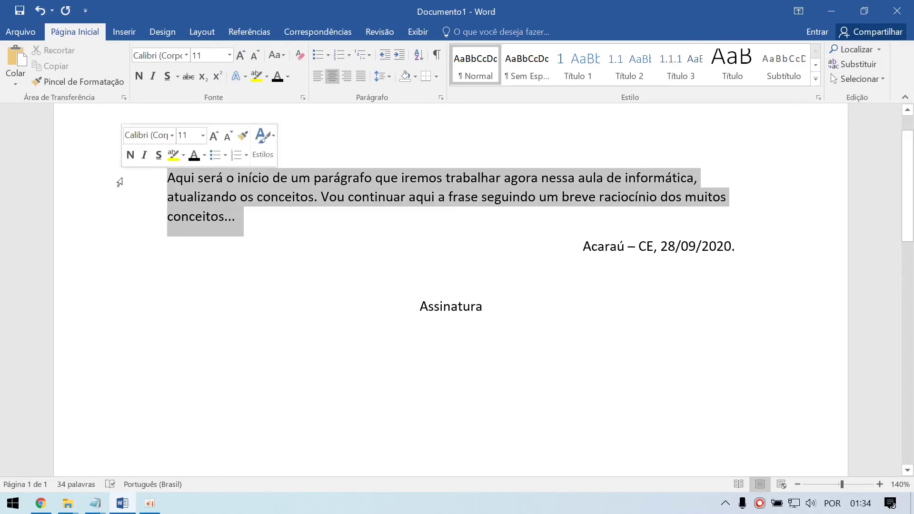
left_click(360, 77)
left_click(484, 198)
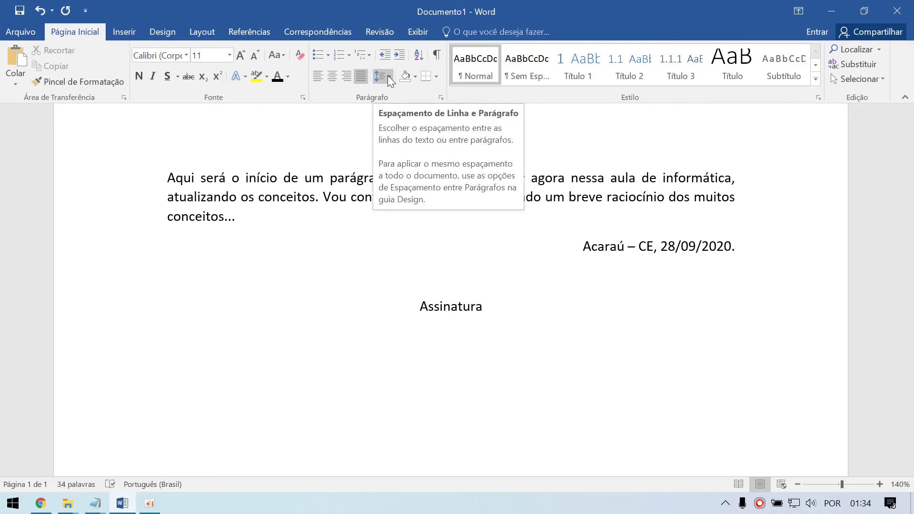
Delete the date line and the "Assinatura" line, and left-align the remaining empty paragraph
left_click_drag(580, 246, 637, 314)
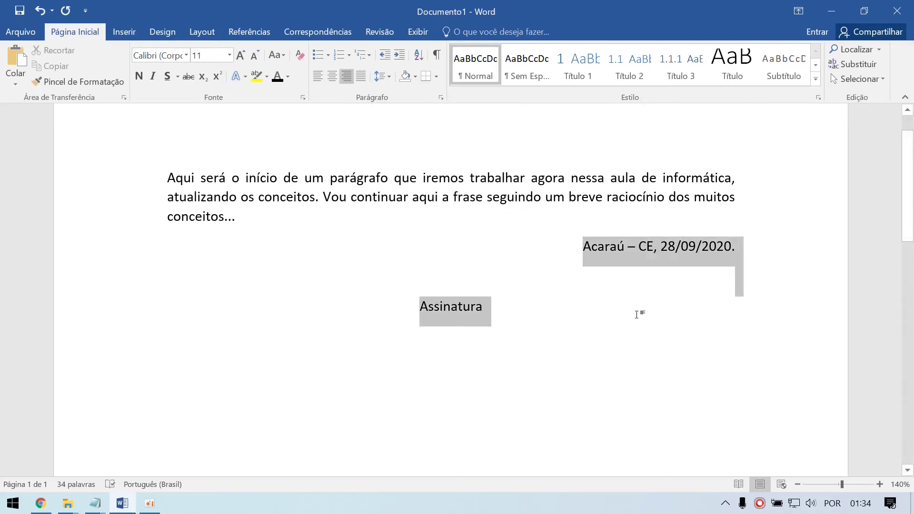
key("Delete")
key("ctrl+q")
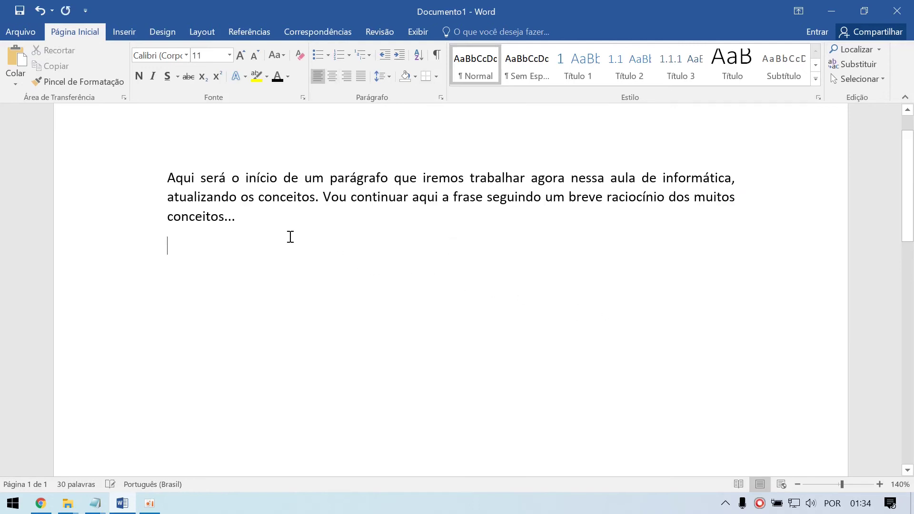
Copy the justified paragraph and paste the duplicate on a new line directly below it
left_click_drag(253, 222, 149, 180)
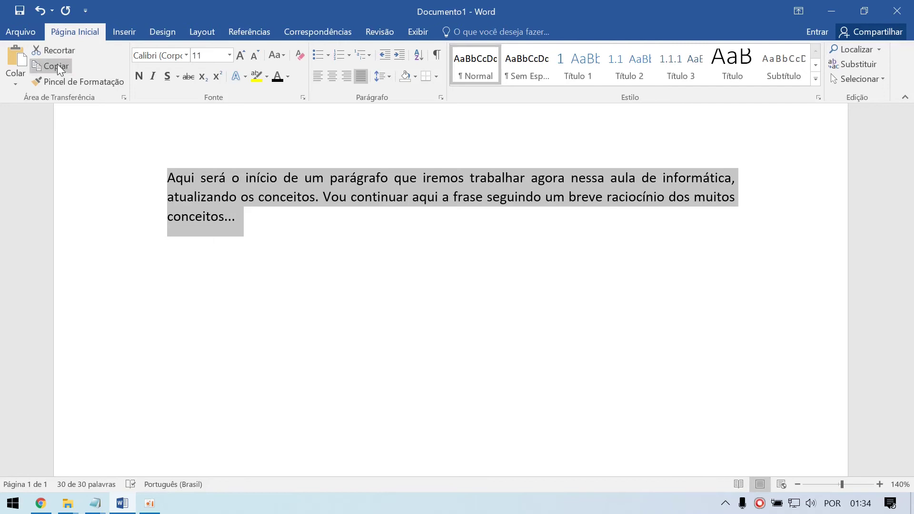
right_click(208, 187)
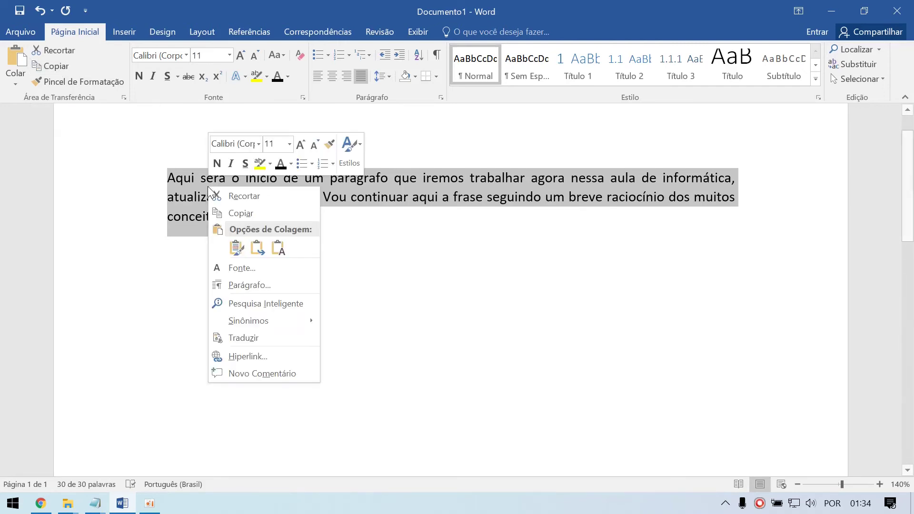
left_click(186, 5)
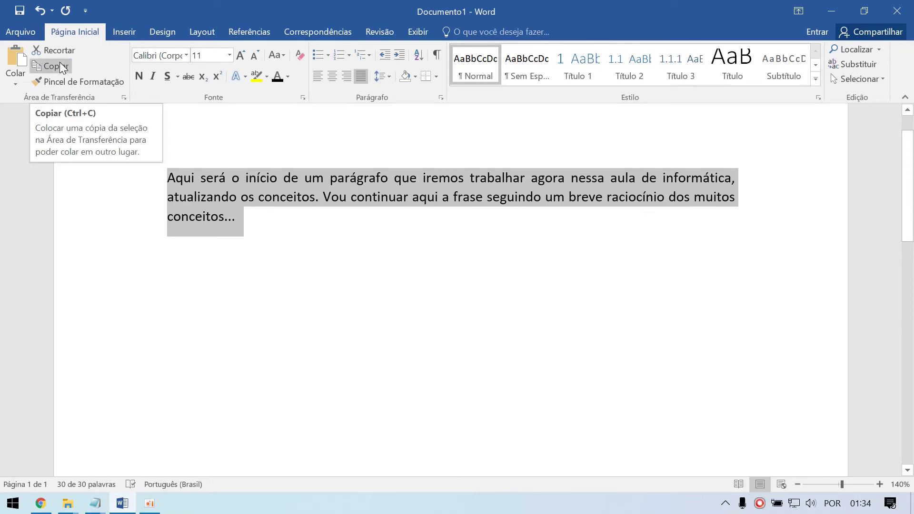
left_click(273, 224)
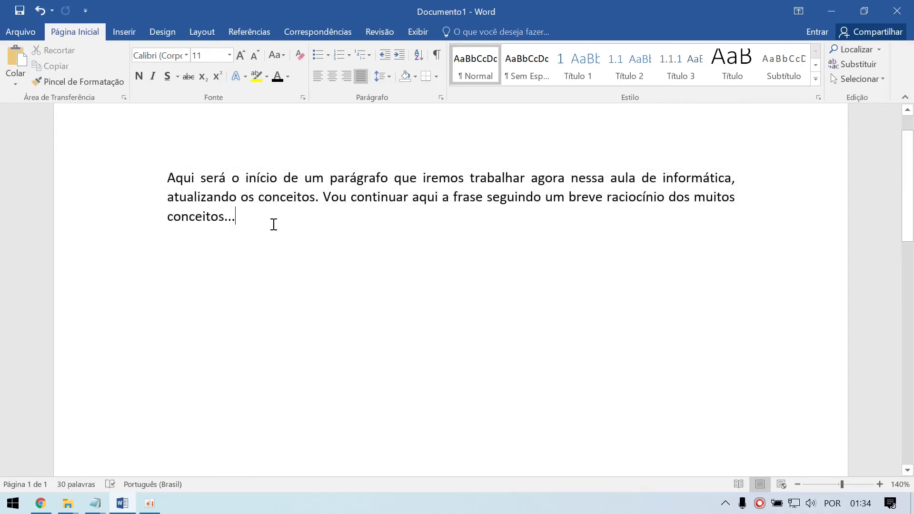
key("Return")
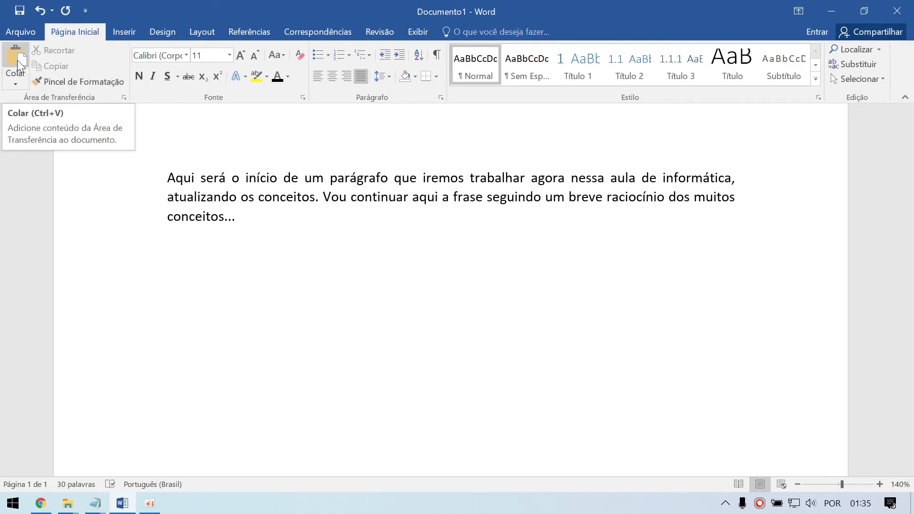
right_click(182, 249)
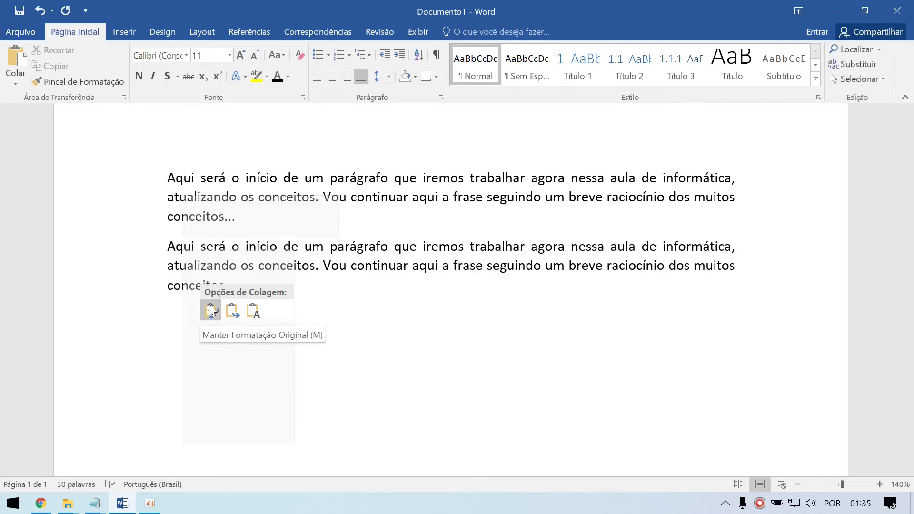
left_click(231, 311)
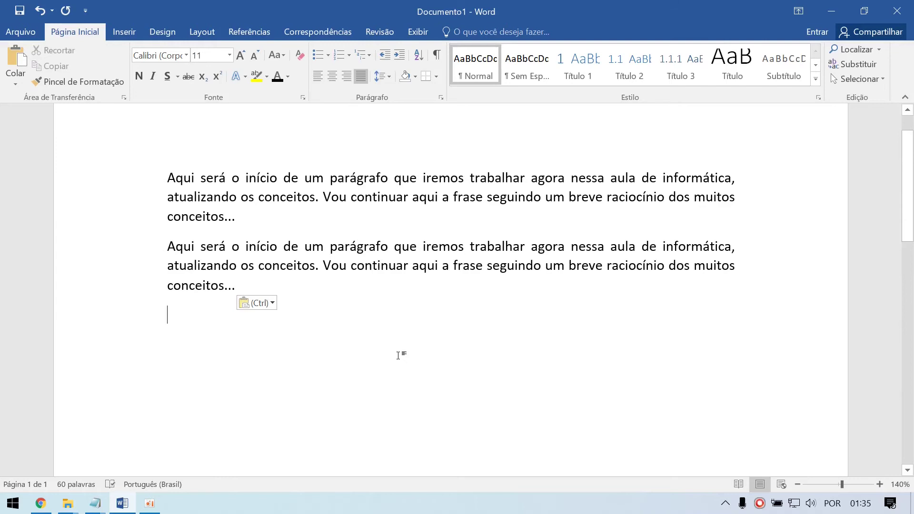
Set the first paragraph's line spacing to 1,5
left_click(332, 214)
left_click(331, 247)
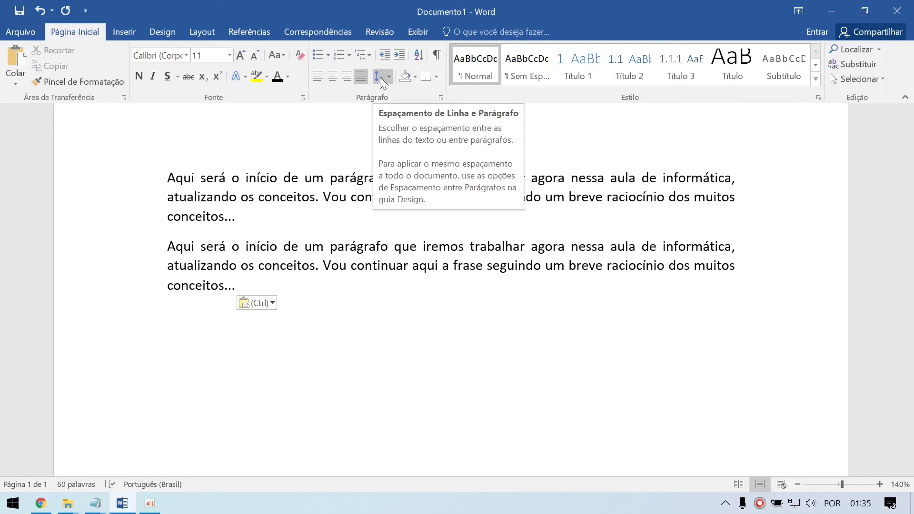
left_click(259, 217)
left_click_drag(251, 218, 167, 177)
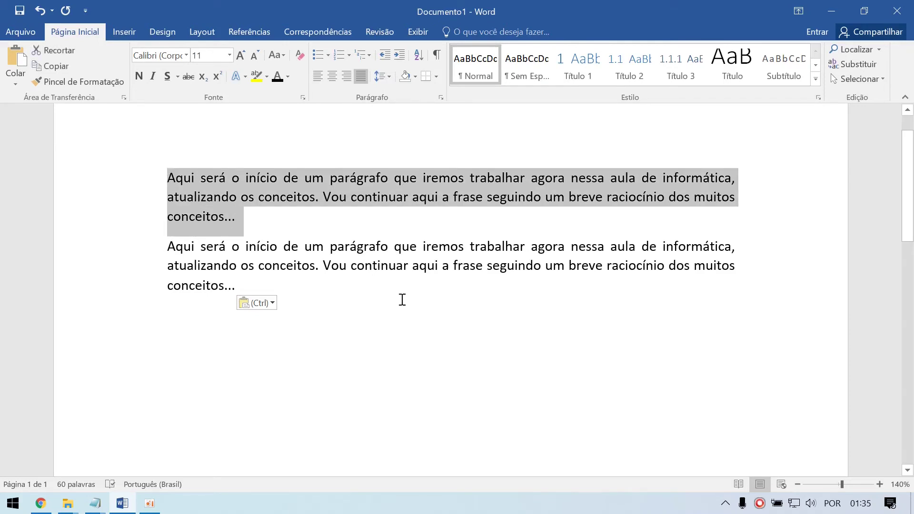
left_click(382, 76)
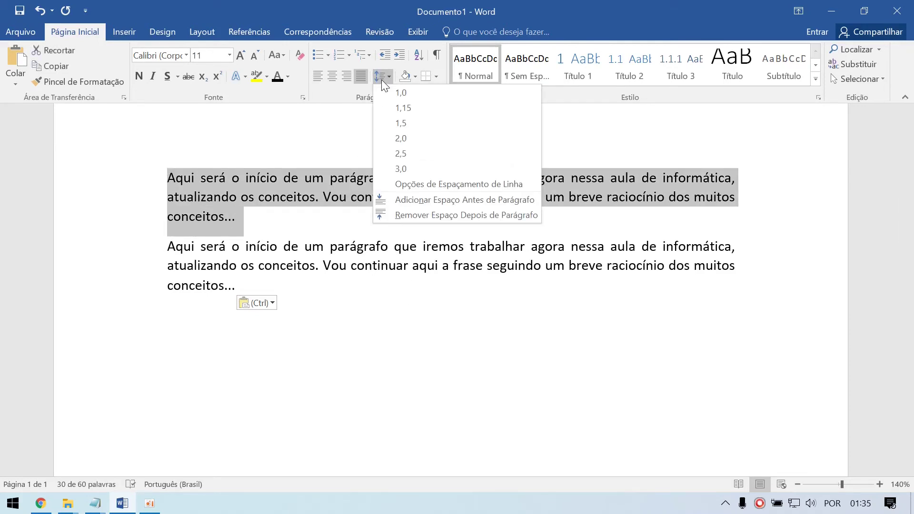
left_click(393, 127)
left_click(351, 307)
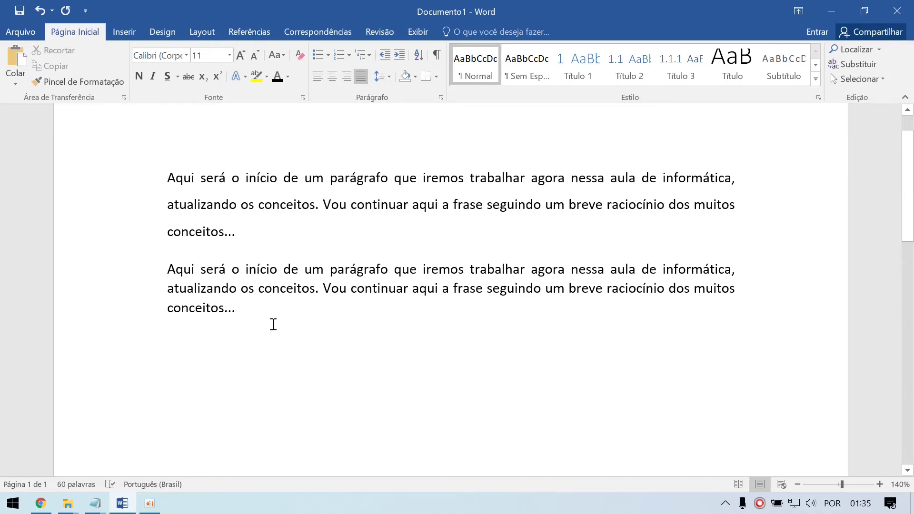
Compare the line spacing of the first paragraph with that of the second one
left_click(238, 231)
left_click_drag(220, 226, 175, 186)
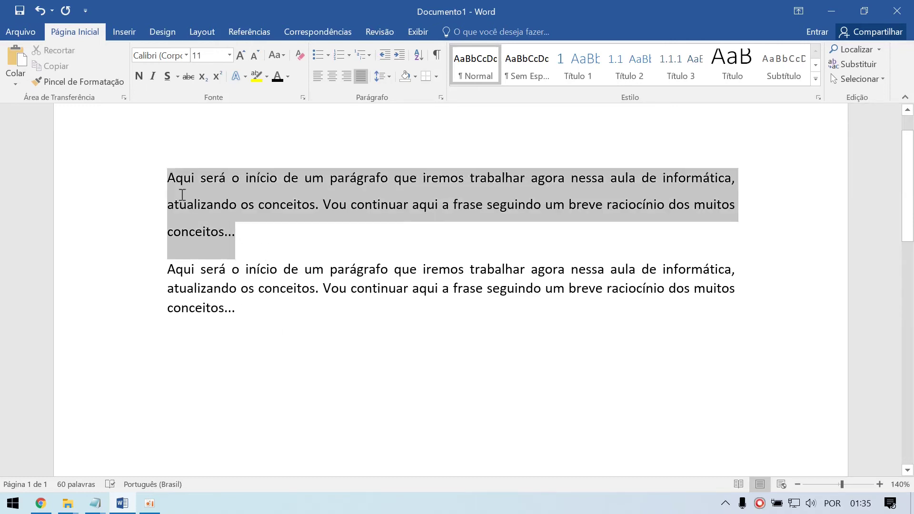
left_click(246, 307)
left_click_drag(236, 308, 154, 273)
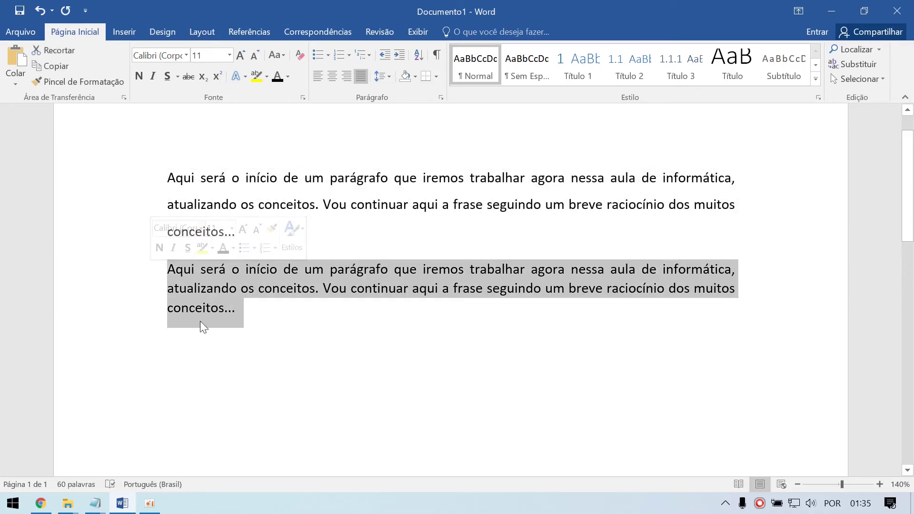
left_click(298, 323)
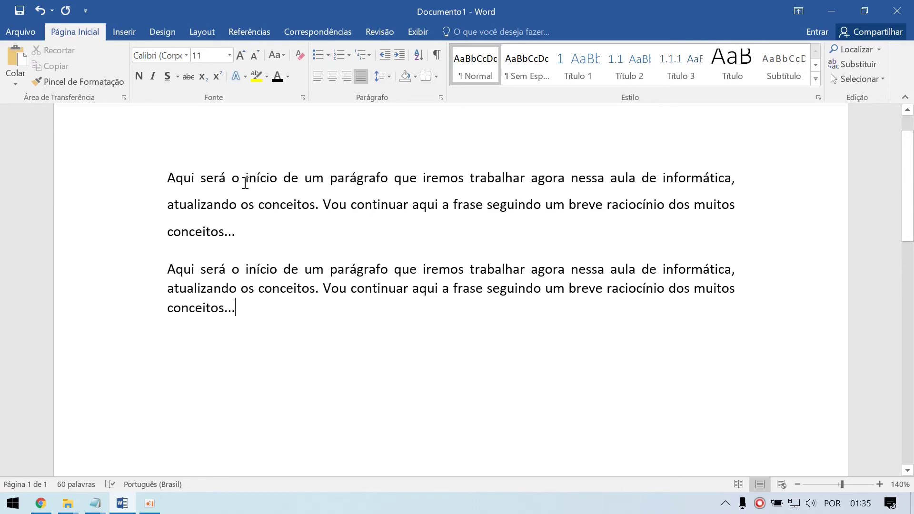
Open the line spacing options for the first paragraph and set its spacing after to 0 pt
left_click(250, 227)
left_click_drag(255, 228, 138, 180)
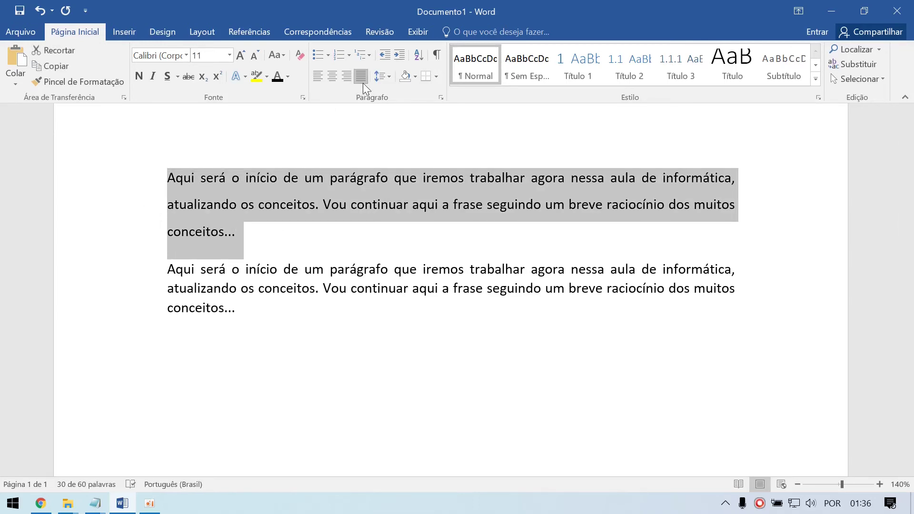
left_click(387, 76)
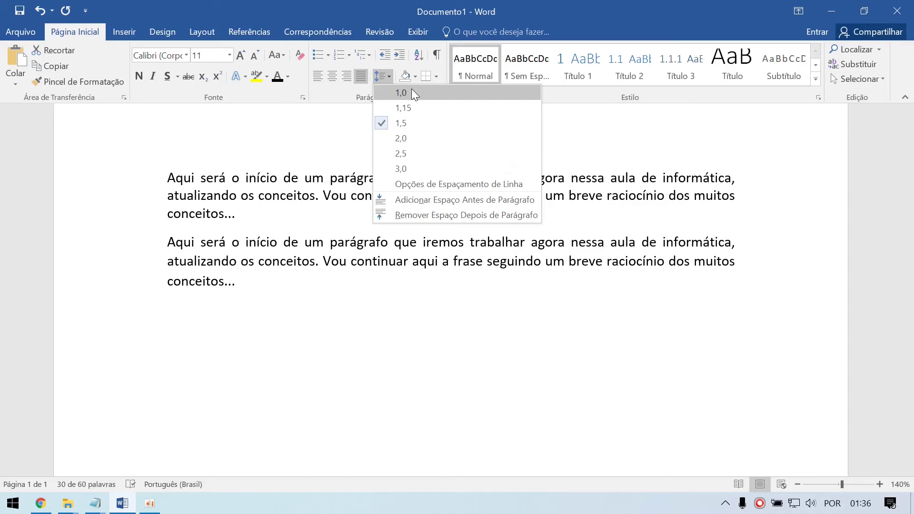
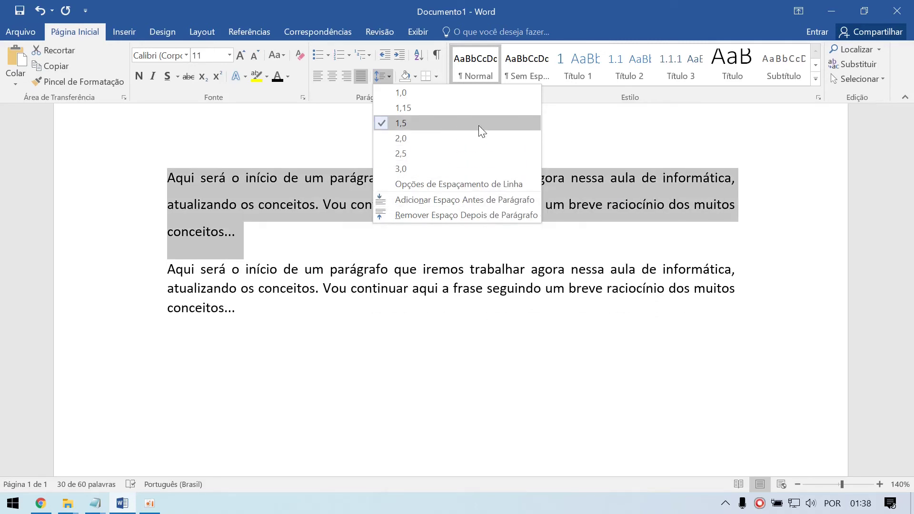
left_click(495, 186)
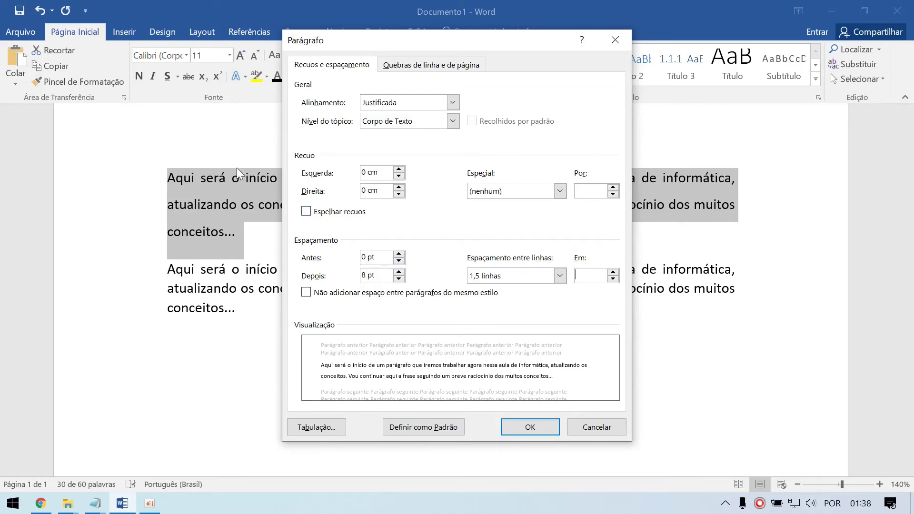
left_click(399, 279)
left_click(399, 279)
left_click(399, 279)
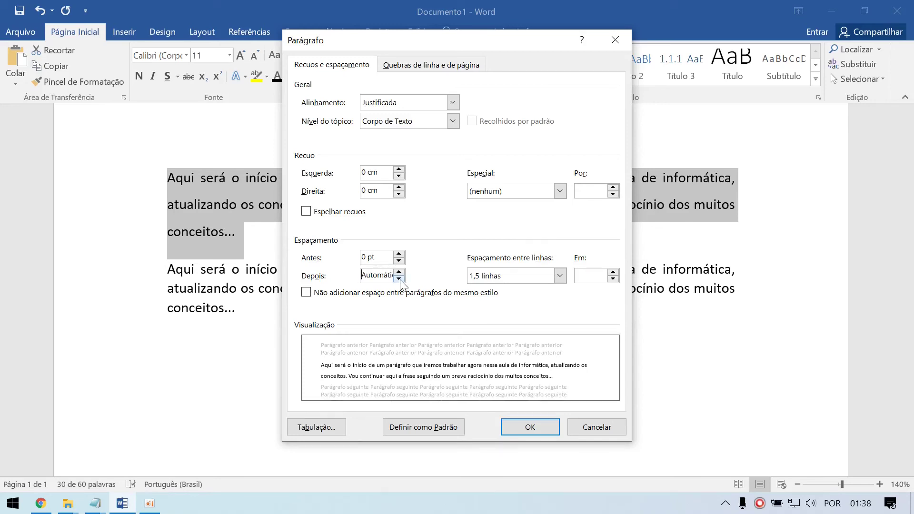
left_click(400, 279)
left_click(399, 272)
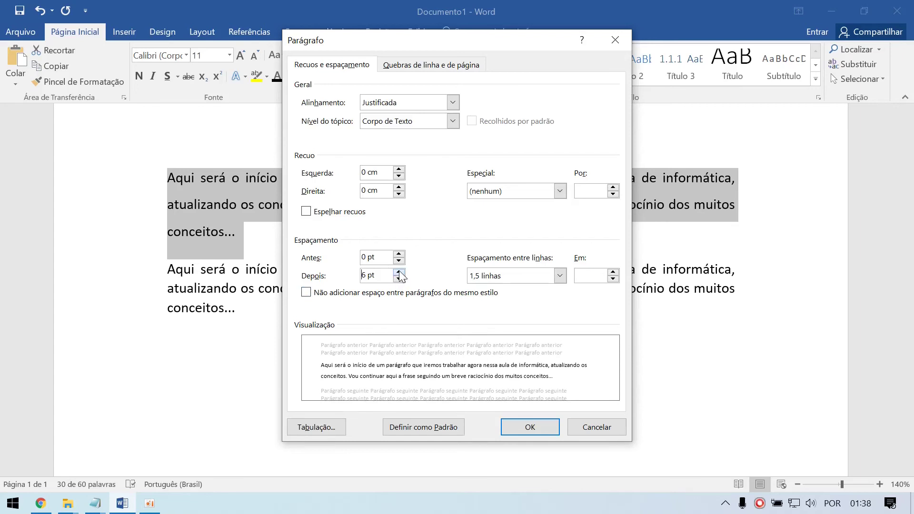
left_click(399, 273)
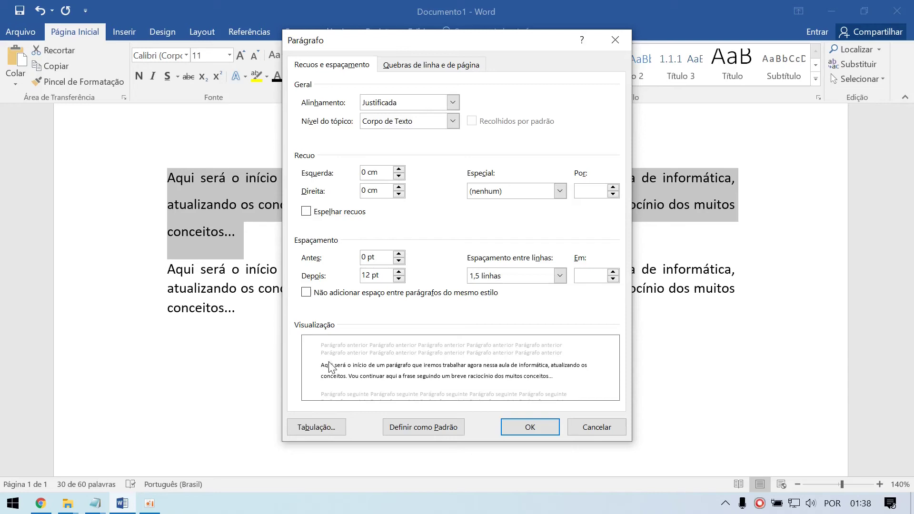
left_click(399, 278)
left_click(399, 279)
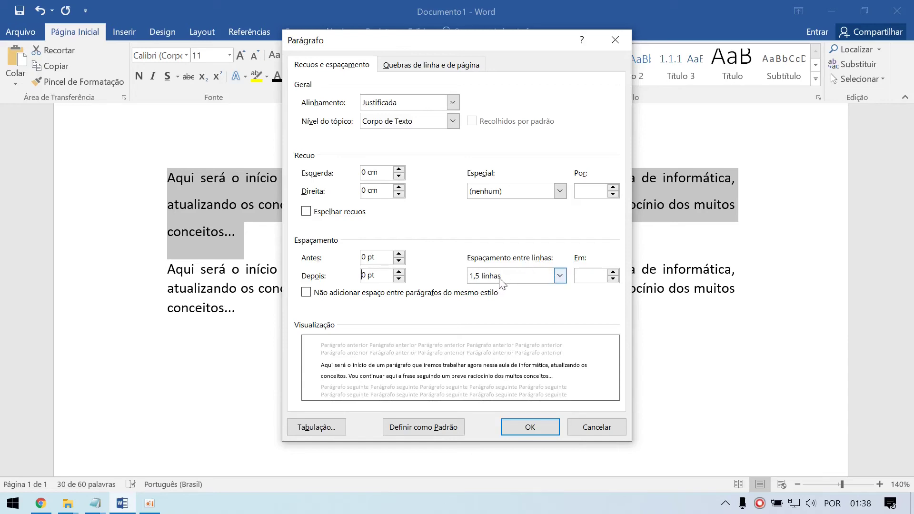
Set the first paragraph's left indent to 4 cm and its line spacing to Simples
left_click_drag(363, 173, 366, 170)
type("4")
left_click(388, 190)
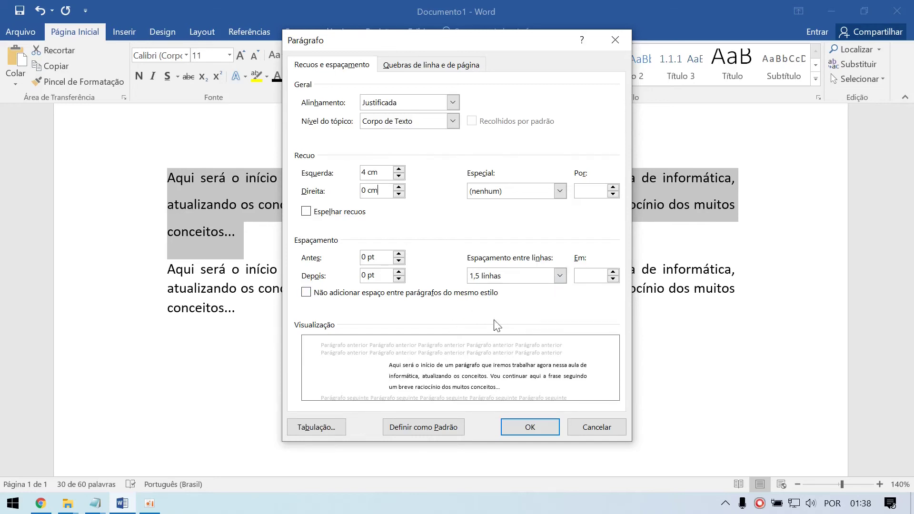
left_click(559, 276)
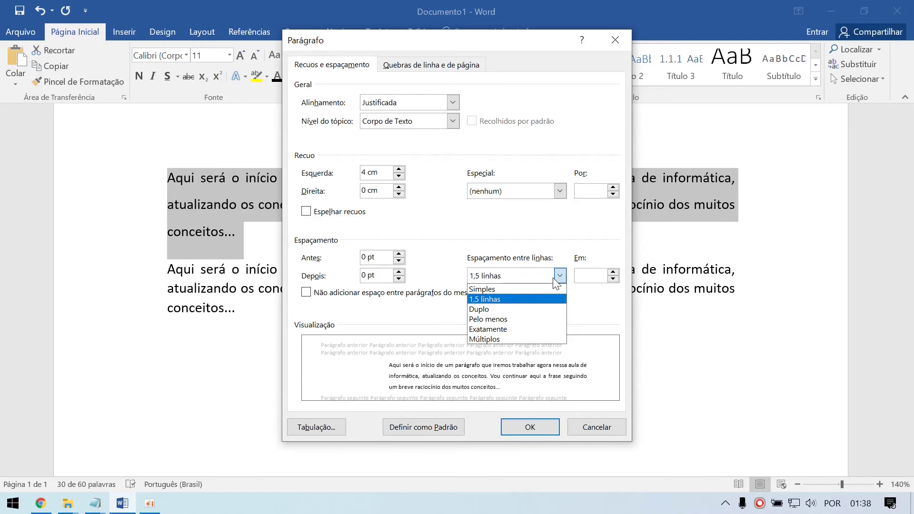
left_click(526, 289)
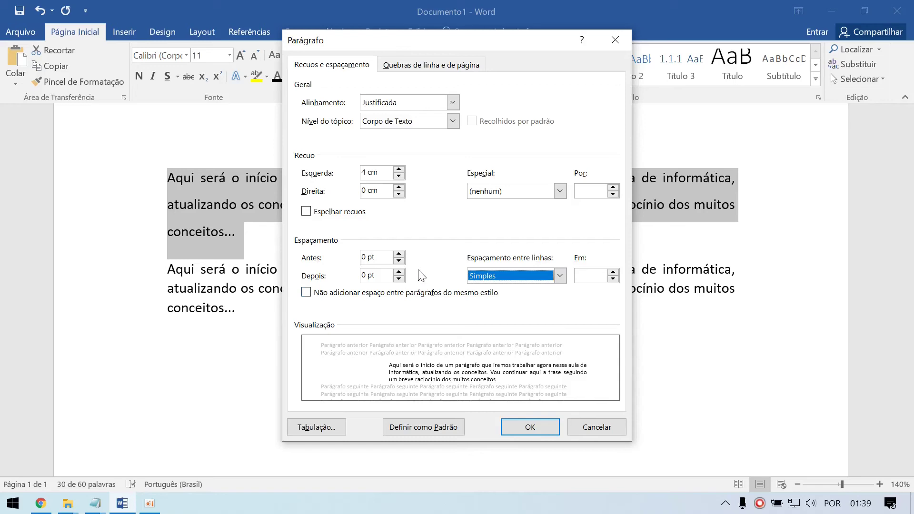
Set the spacing after the first paragraph to 6 pt and apply the paragraph settings
left_click(399, 272)
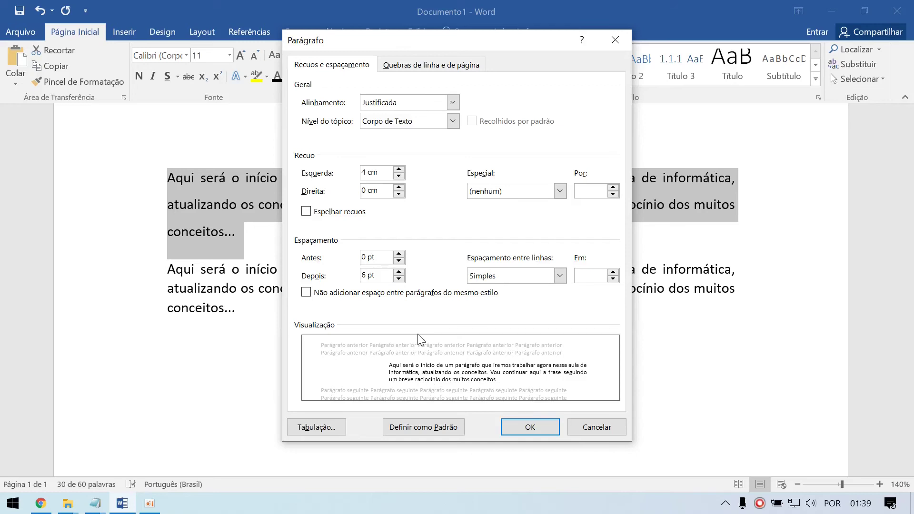
left_click(399, 272)
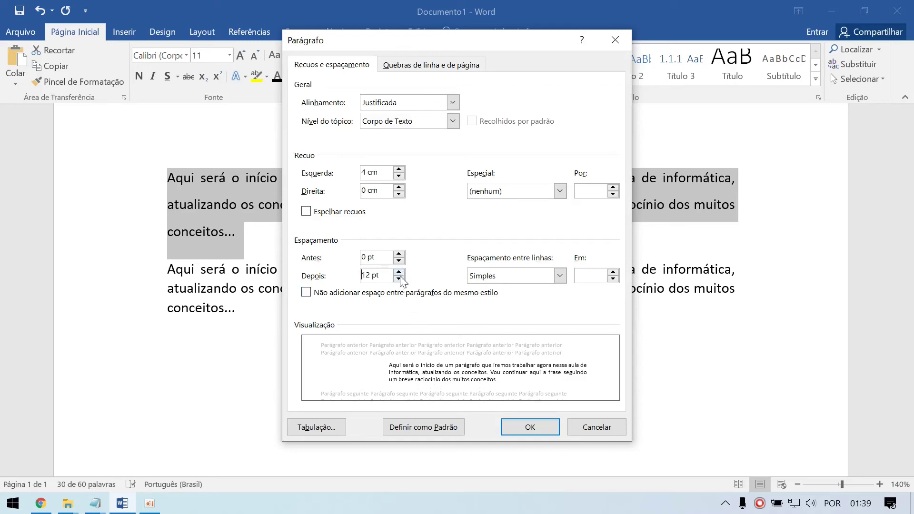
left_click(400, 279)
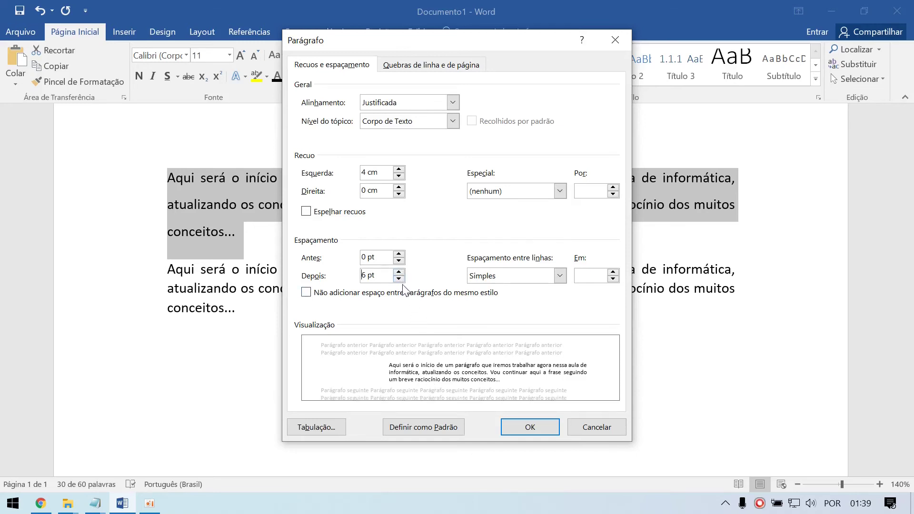
left_click(539, 429)
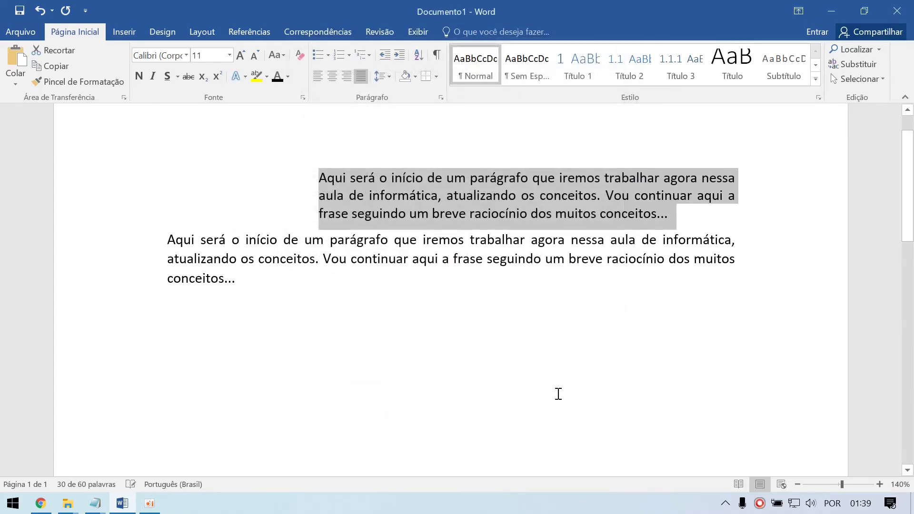
Reopen the first paragraph's line spacing options and set the spacing after it to 12 pt
left_click(575, 352)
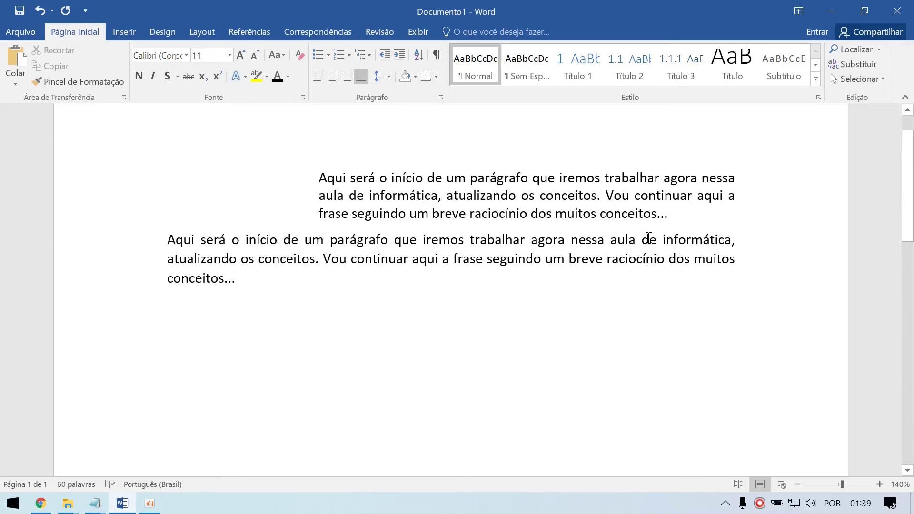
left_click_drag(671, 215, 348, 196)
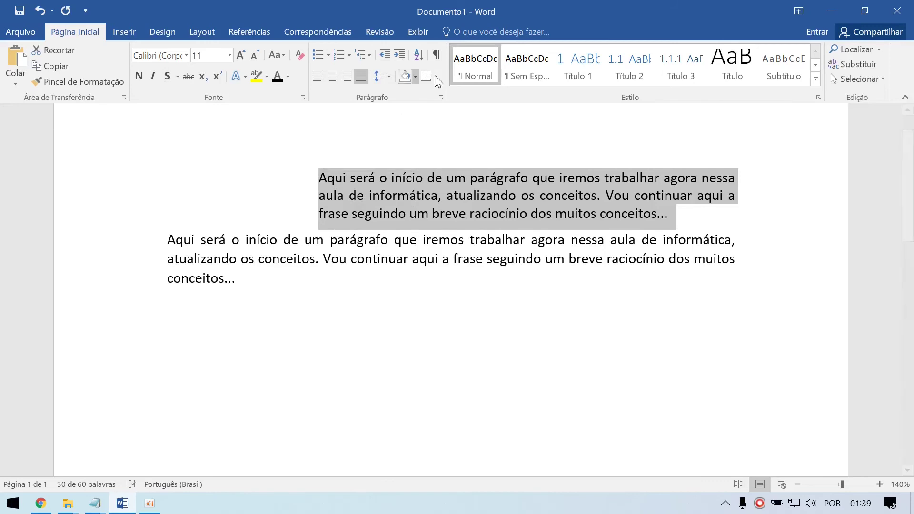
left_click(390, 75)
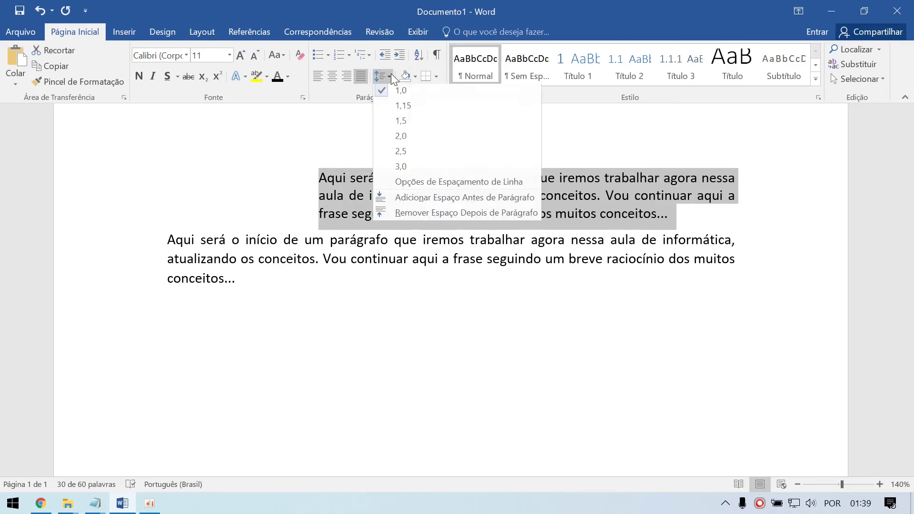
left_click(438, 185)
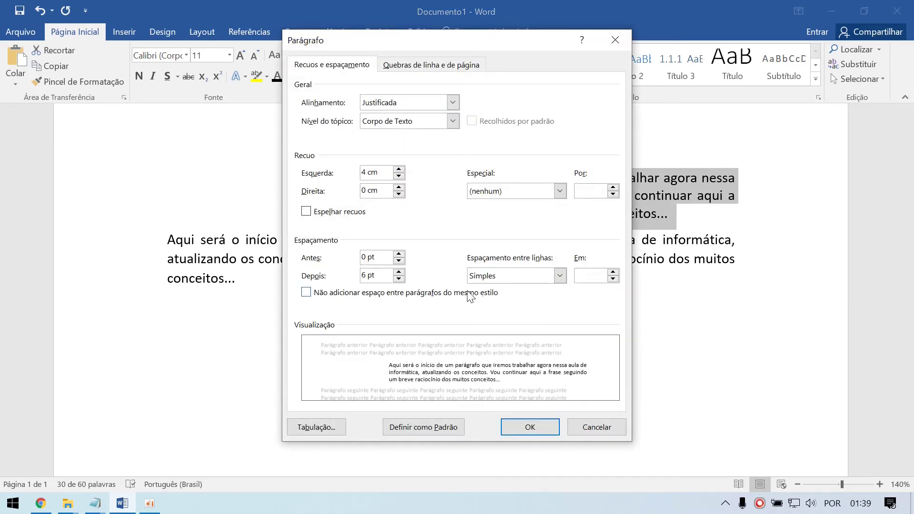
left_click(398, 272)
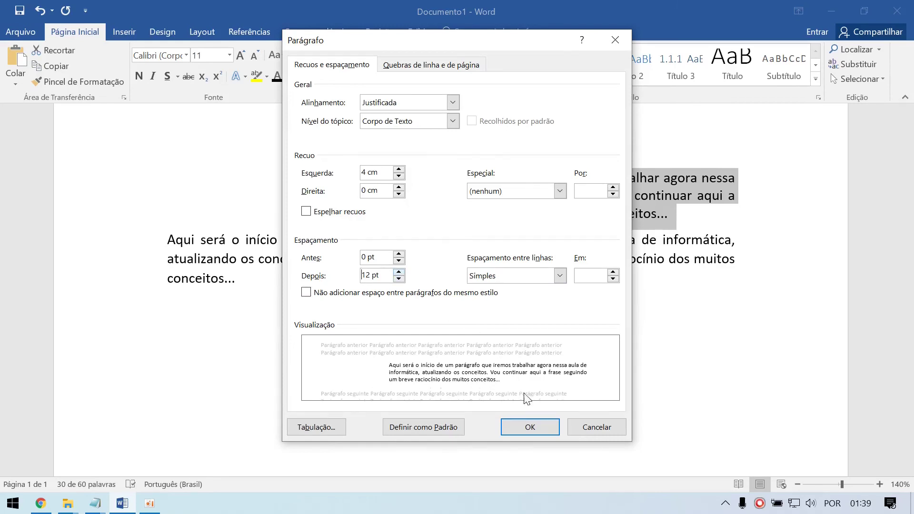
left_click(536, 426)
left_click(519, 268)
left_click(335, 229)
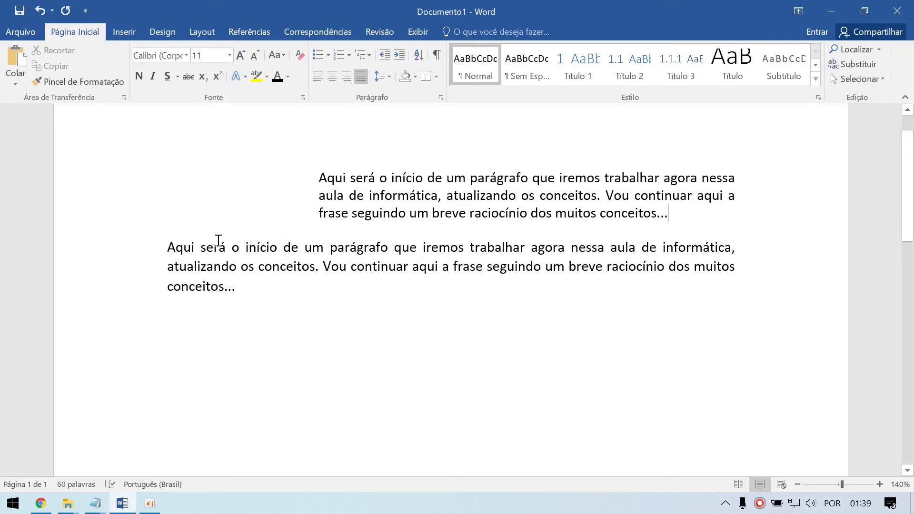
Set the line spacing of the first paragraph to 1,0
left_click_drag(690, 214, 329, 179)
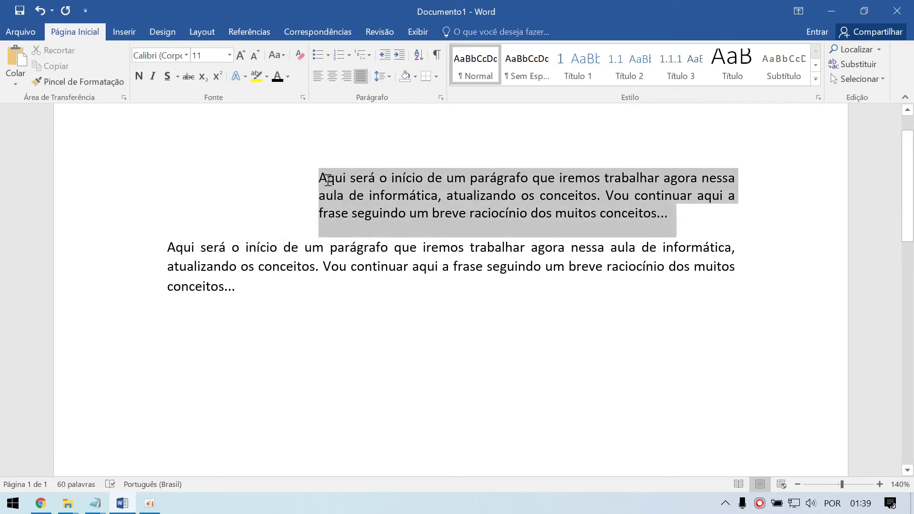
left_click(389, 72)
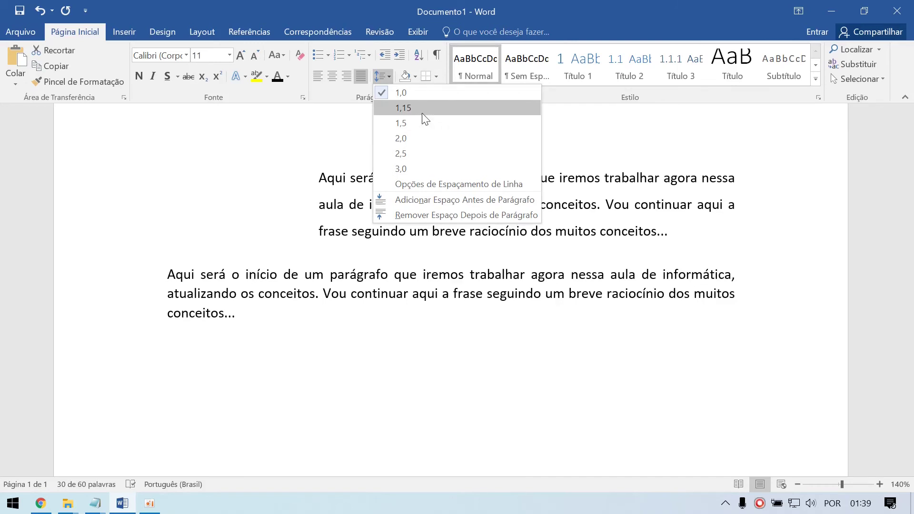
left_click(430, 91)
Set the line spacing of the second paragraph to 1,5
left_click_drag(245, 295, 163, 252)
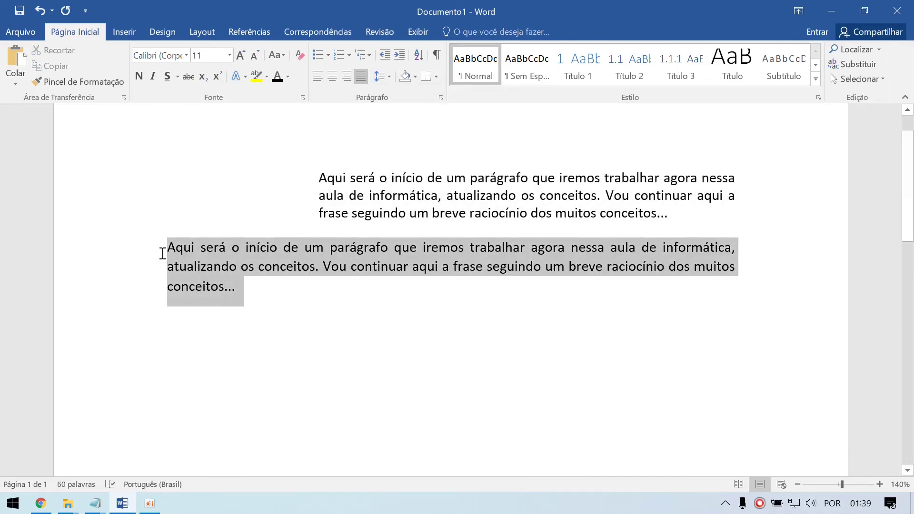
left_click(389, 77)
left_click(398, 126)
left_click(428, 273)
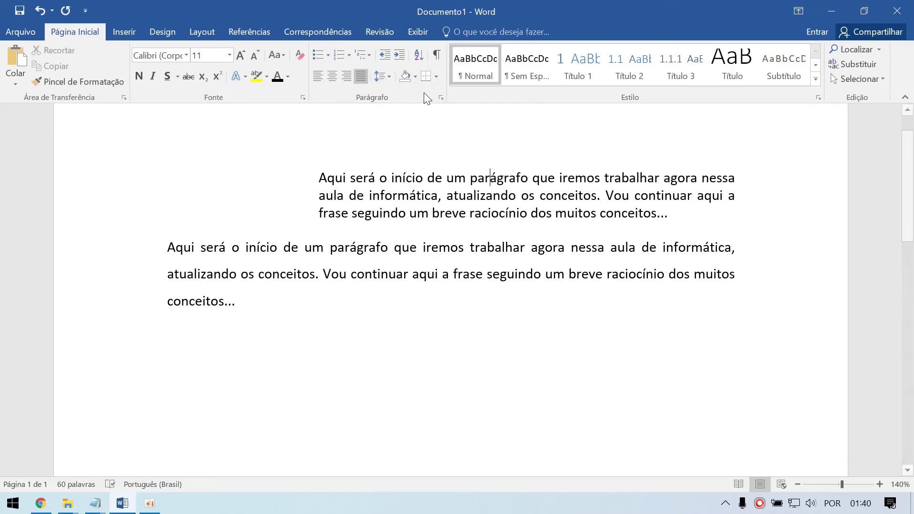
left_click(415, 77)
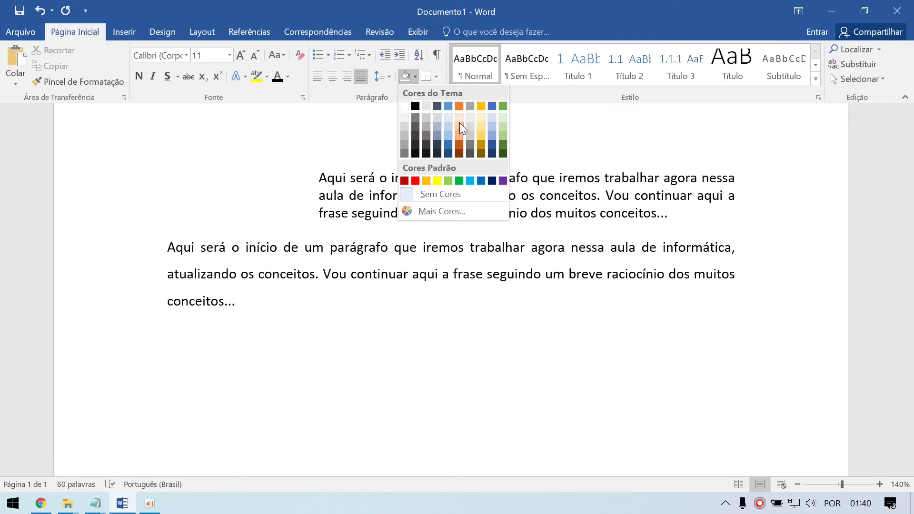
left_click(570, 214)
double_click(568, 195)
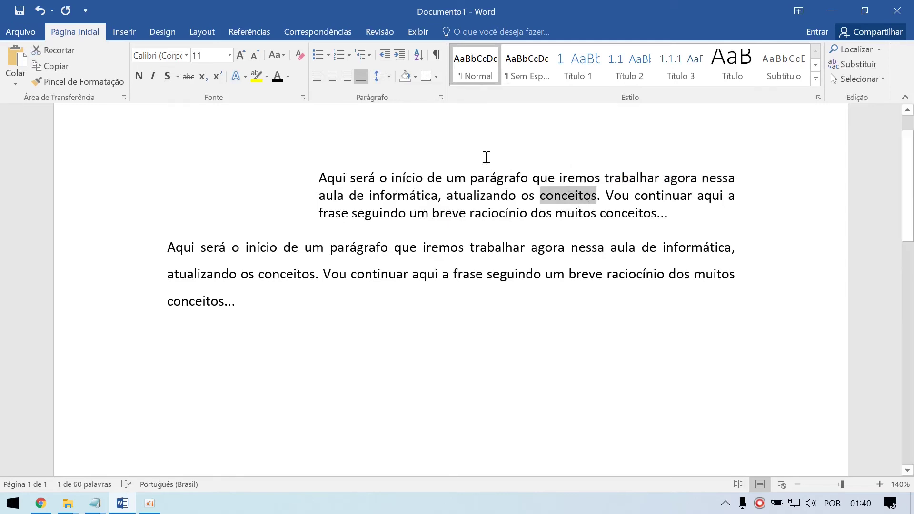
left_click(414, 76)
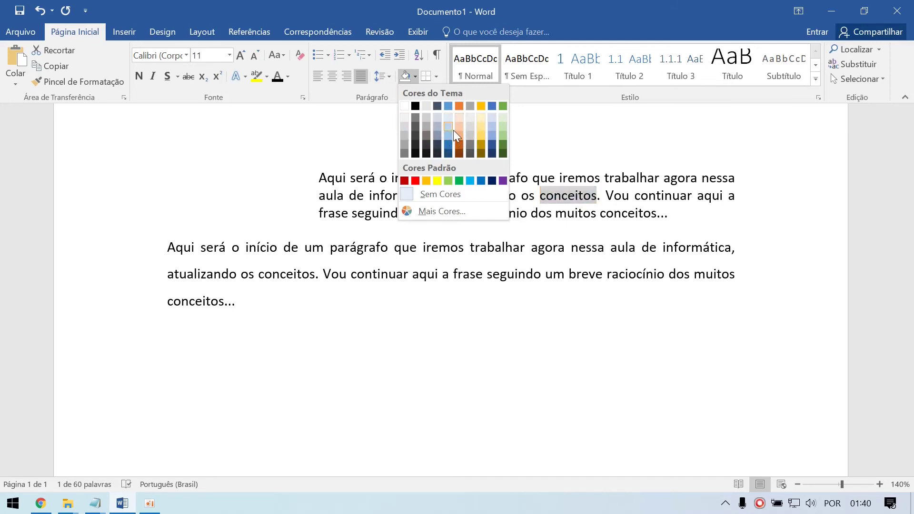
left_click(428, 130)
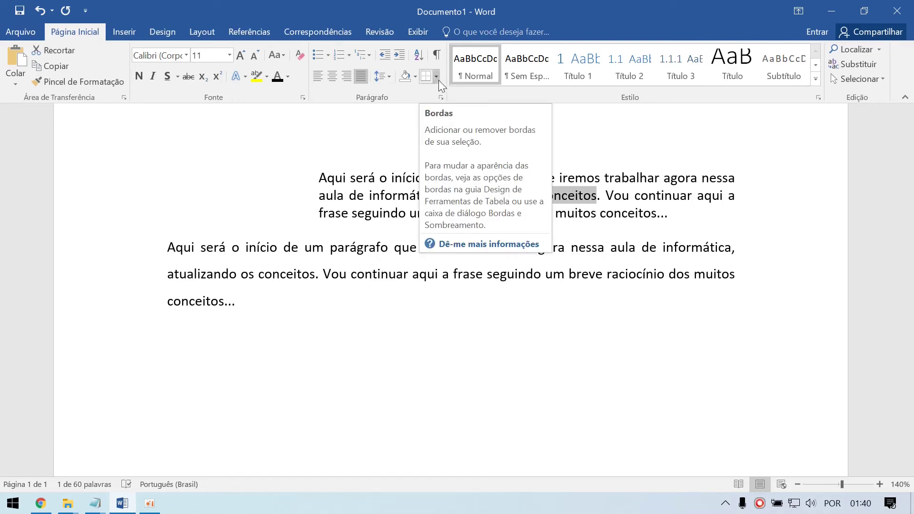
Add a left border (Borda Esquerda) to the whole first paragraph
left_click_drag(669, 213, 320, 180)
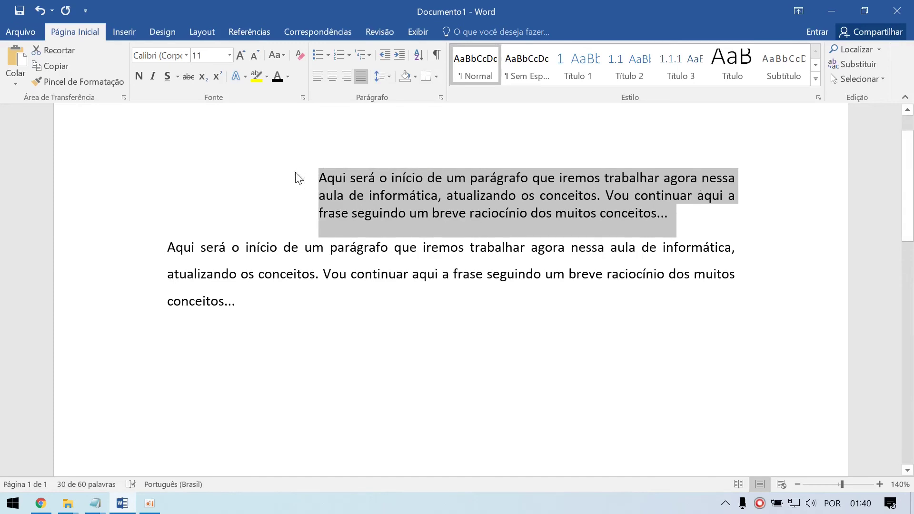
left_click(437, 76)
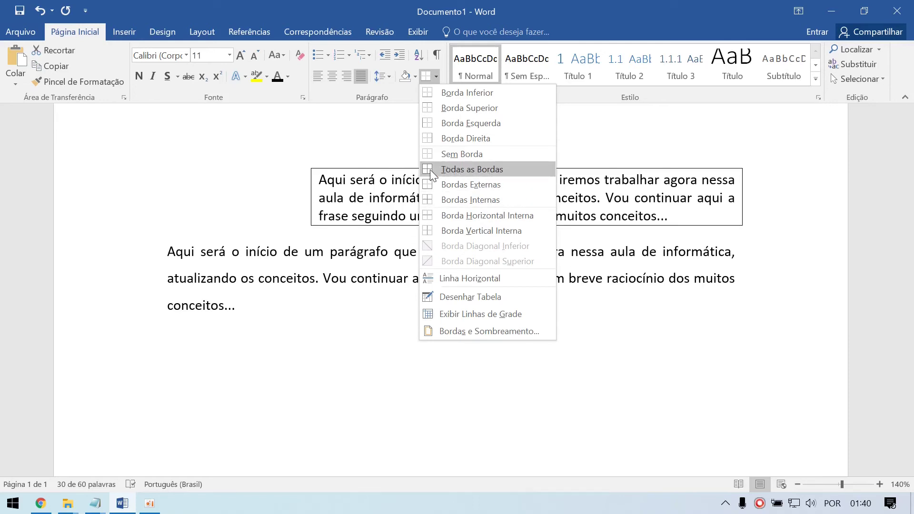
left_click(479, 122)
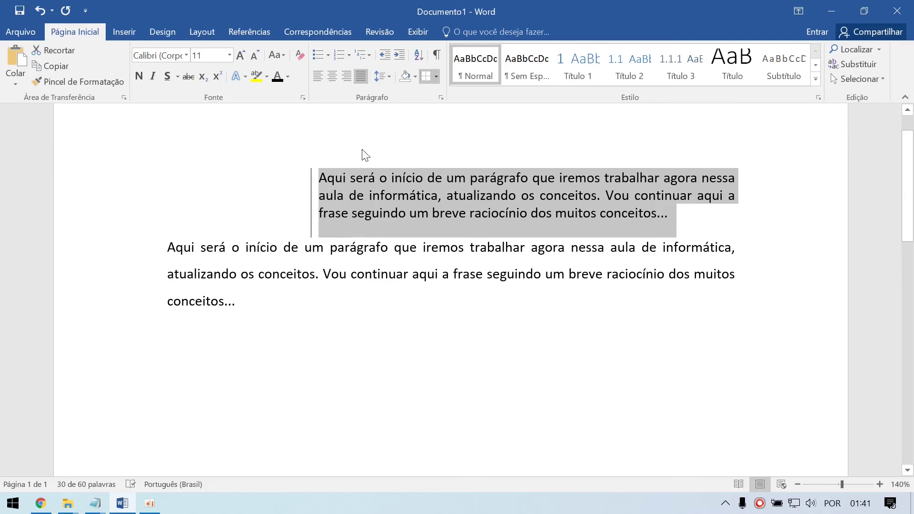
Open the borders and shading settings for the first paragraph and set the border width to 2 ¼ pt
left_click(436, 78)
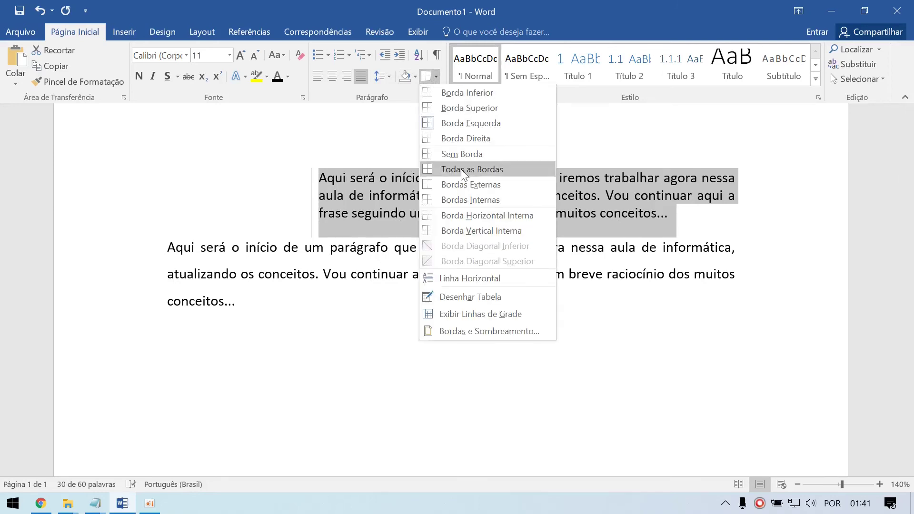
left_click(483, 332)
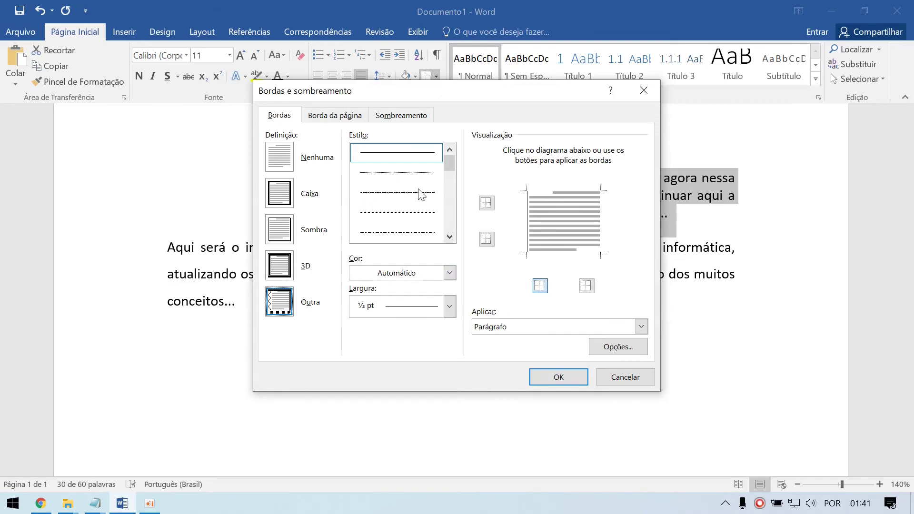
left_click(447, 304)
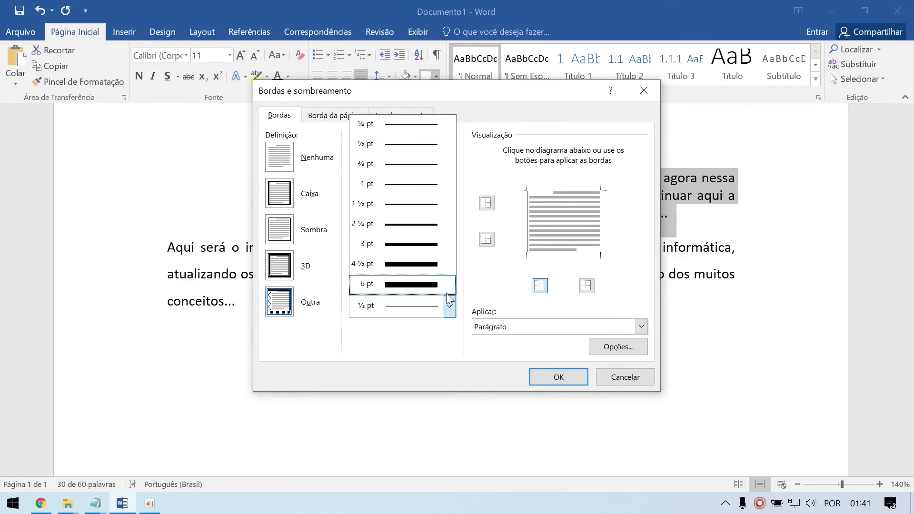
left_click(390, 190)
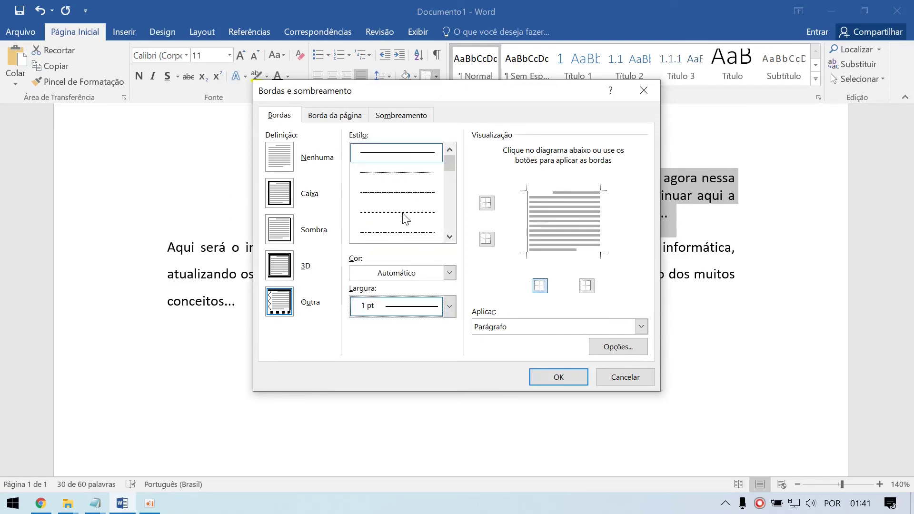
left_click(450, 307)
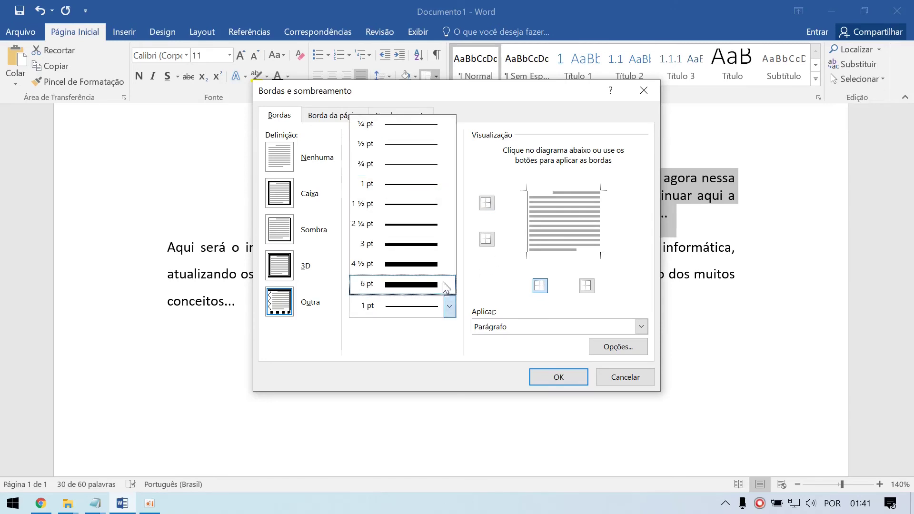
left_click(422, 225)
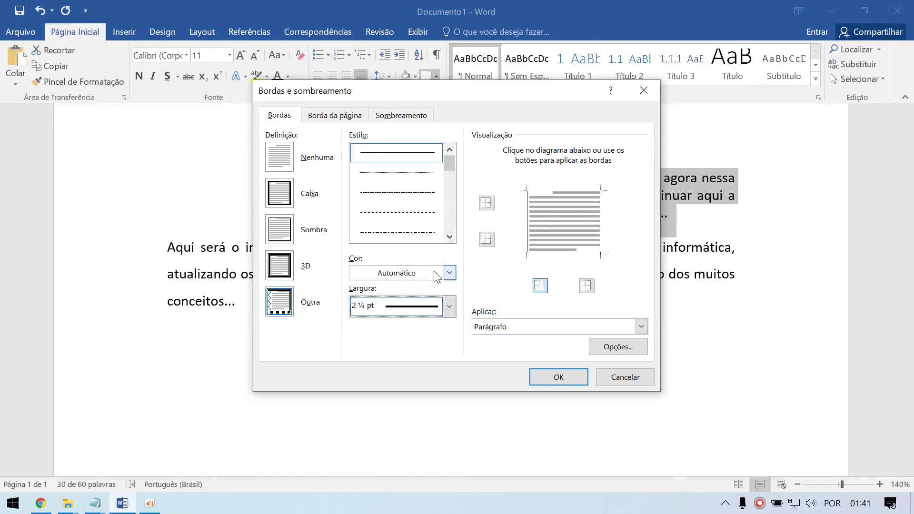
Examine the page border settings, the border-to-text distance options and the available shading pattern styles
left_click(340, 121)
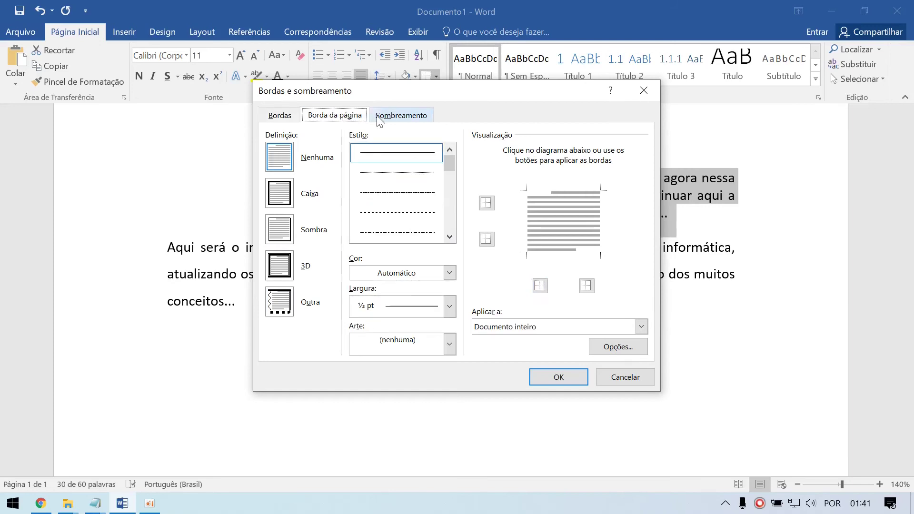
left_click(284, 116)
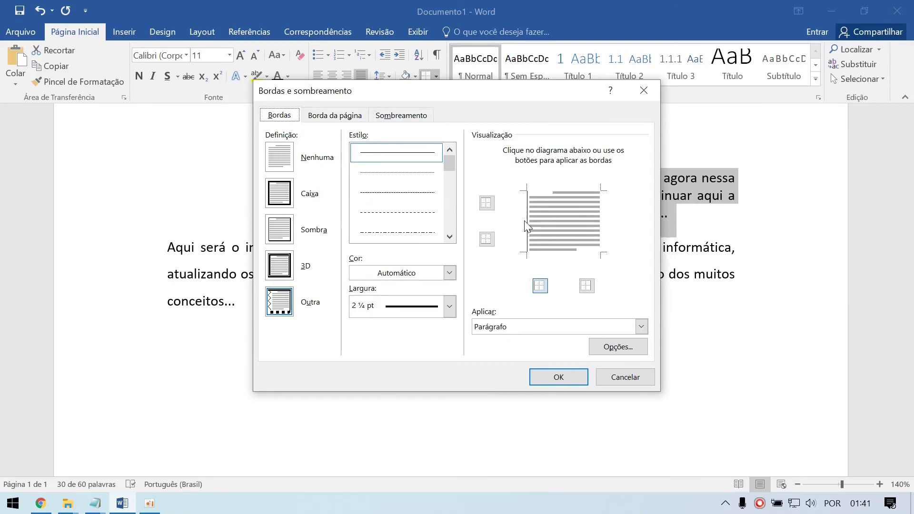
left_click(595, 348)
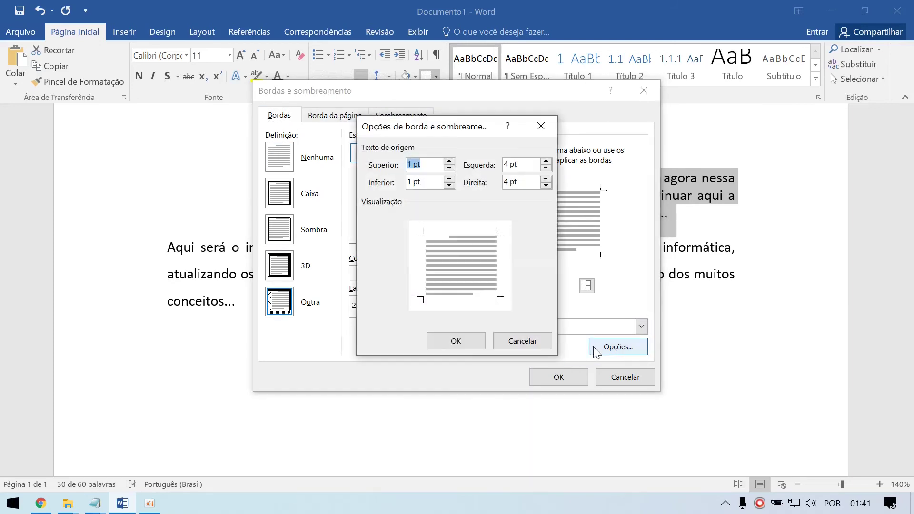
left_click(532, 340)
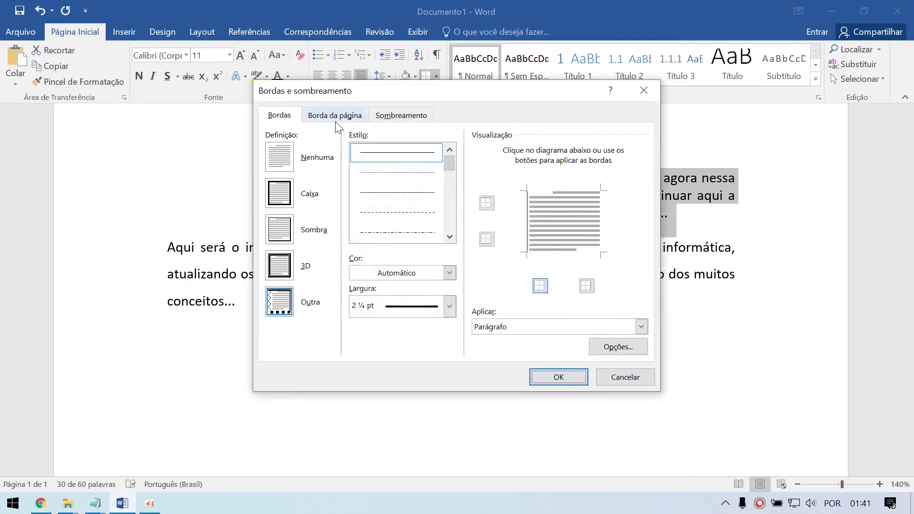
left_click(401, 116)
left_click(390, 191)
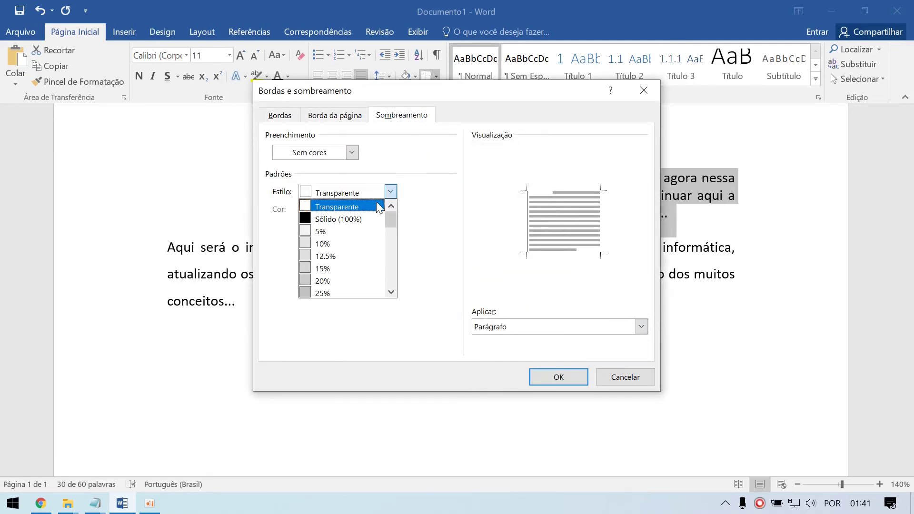
scroll(350, 272, "down", 7)
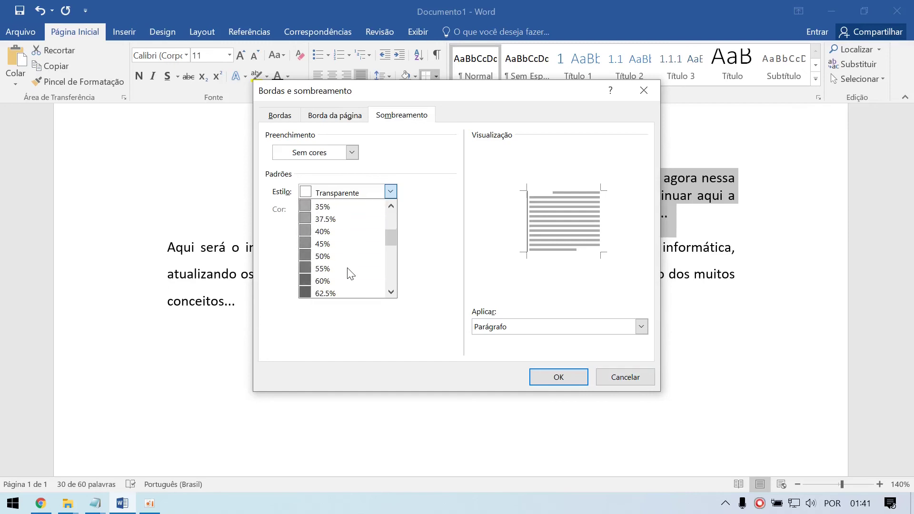
scroll(349, 272, "down", 2)
scroll(350, 273, "up", 9)
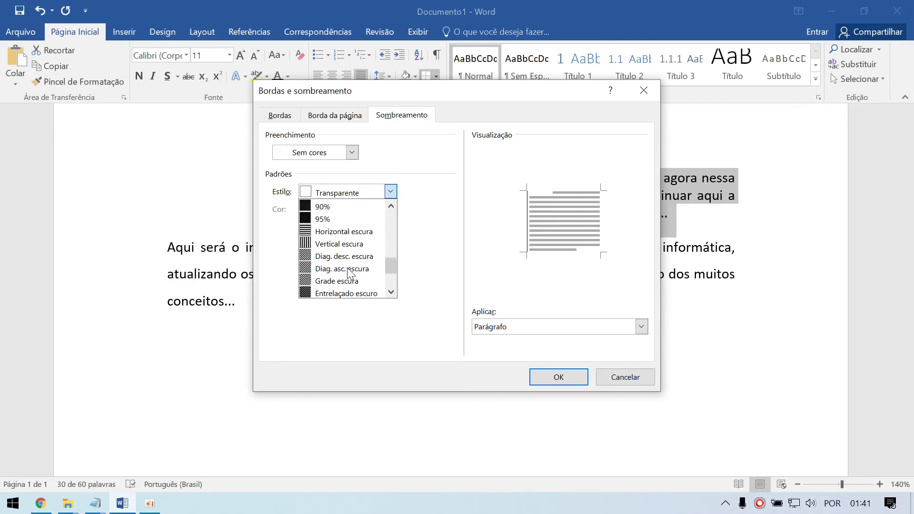
left_click(429, 149)
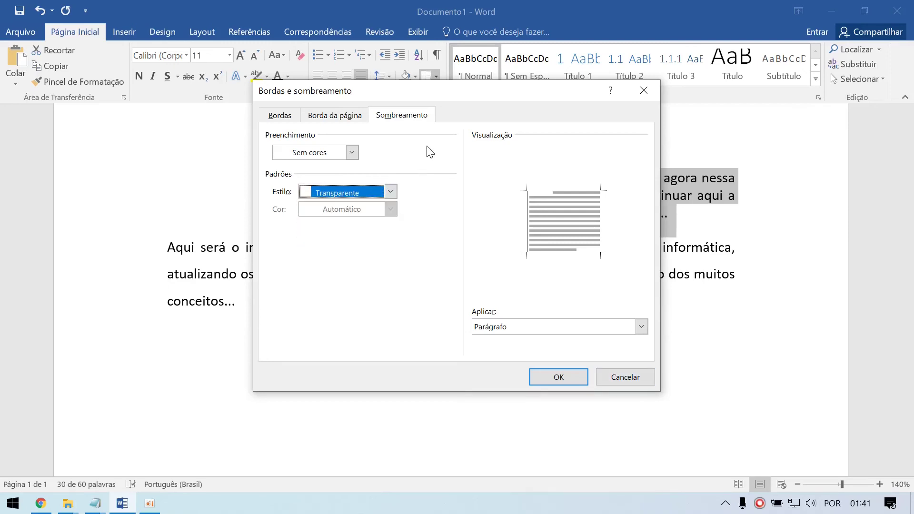
Try a blue shading fill for the first paragraph, then reset the fill to Sem Cores
left_click(351, 152)
left_click(323, 220)
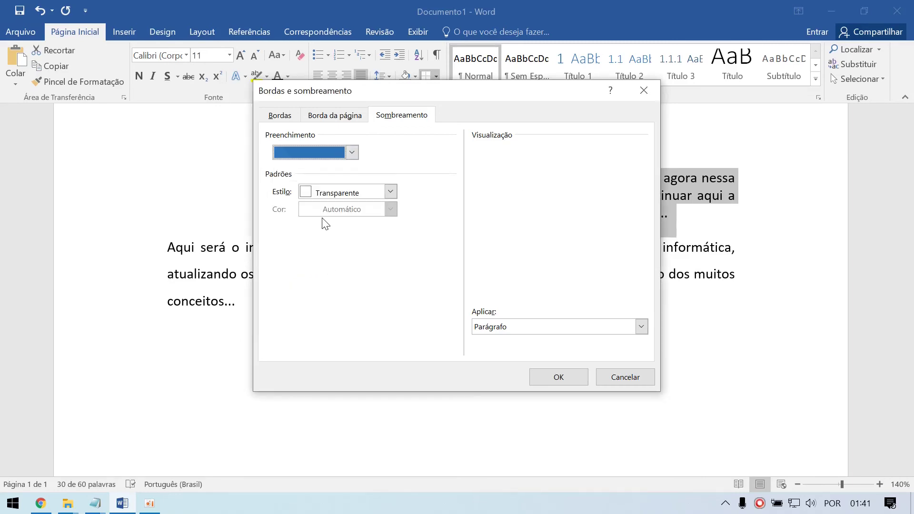
left_click(352, 153)
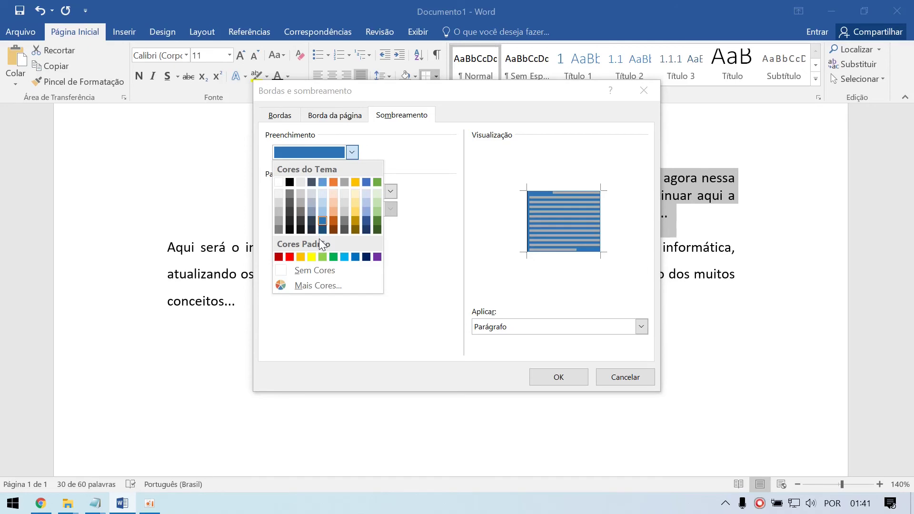
left_click(319, 271)
Set the paragraph's border color to red and apply the borders and shading settings
left_click(324, 117)
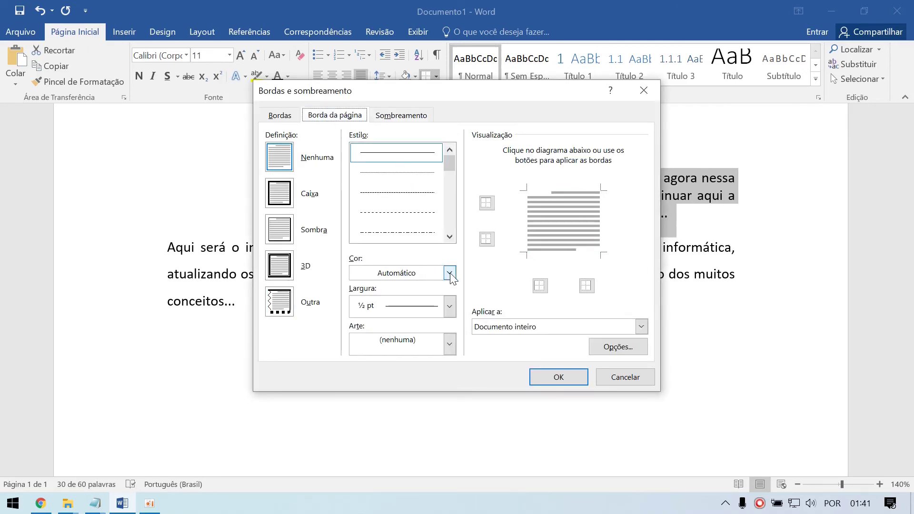
left_click(280, 115)
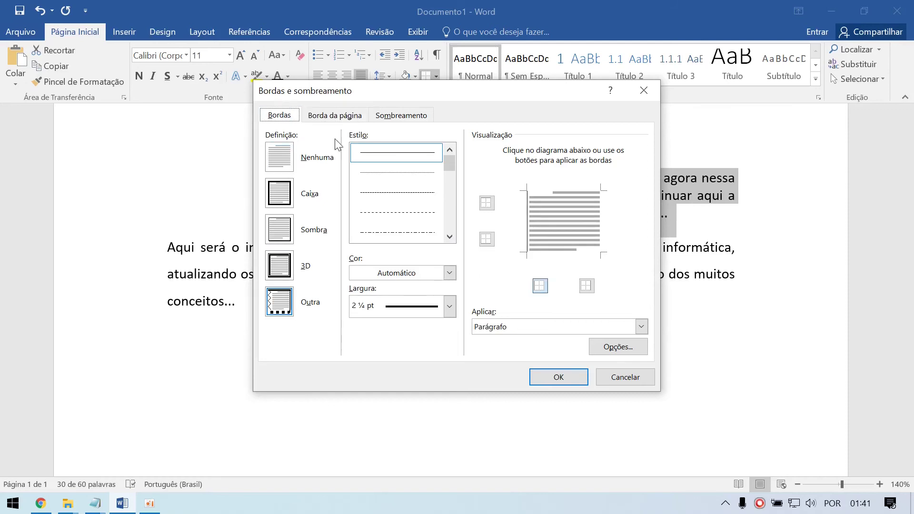
left_click(449, 273)
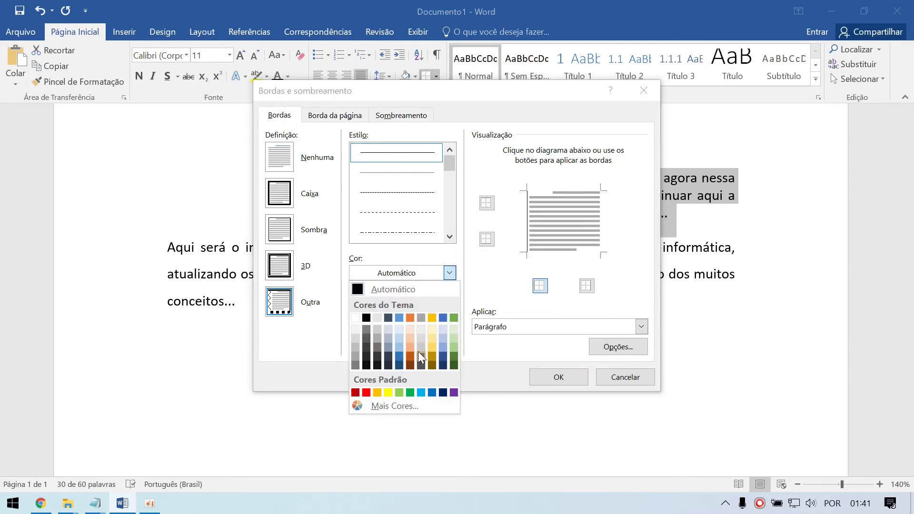
left_click(366, 392)
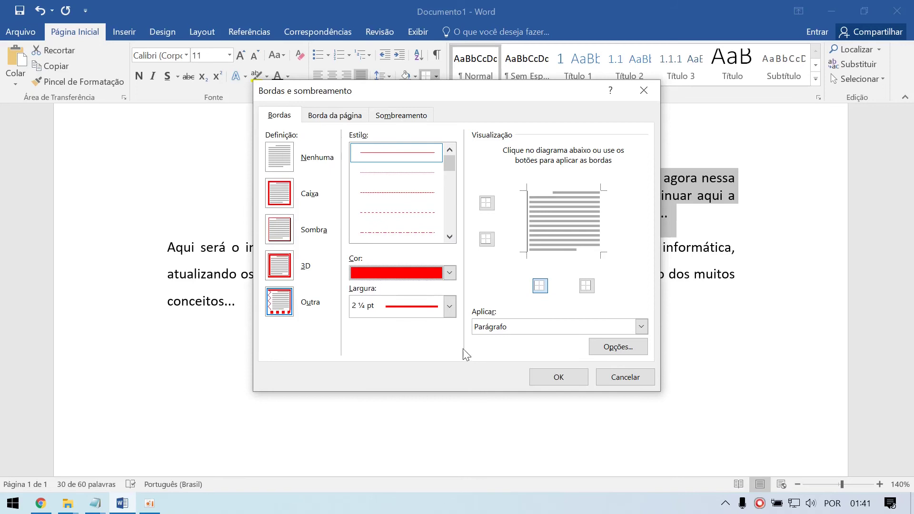
left_click(558, 377)
left_click(428, 259)
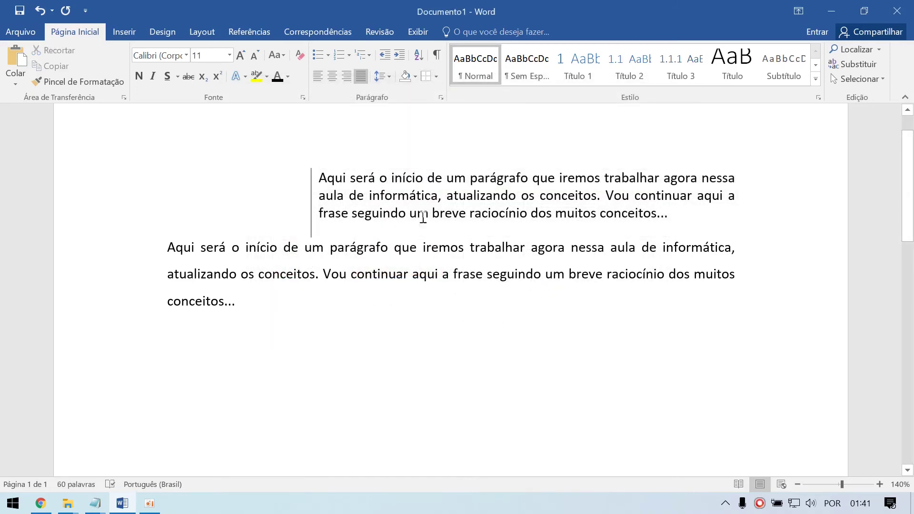
Reapply the left border to the first paragraph with the red 2 ¼ pt line
left_click_drag(686, 216, 236, 184)
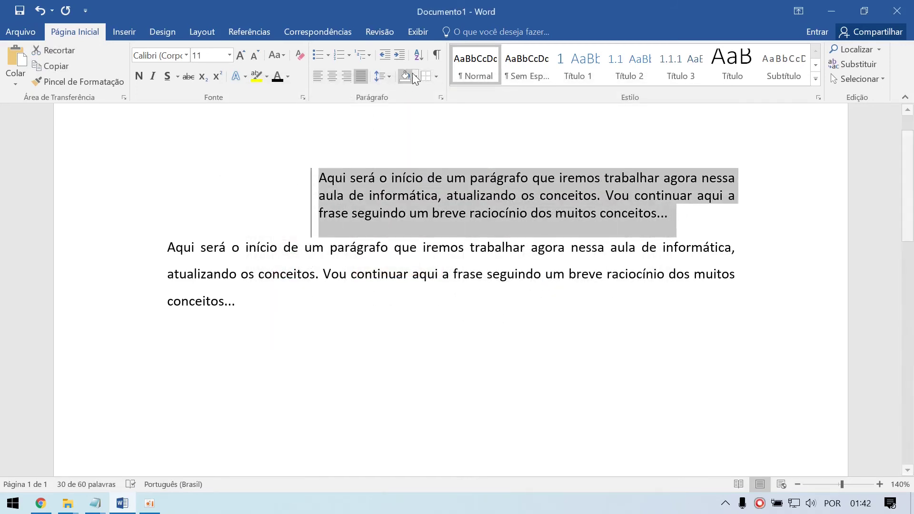
left_click(435, 75)
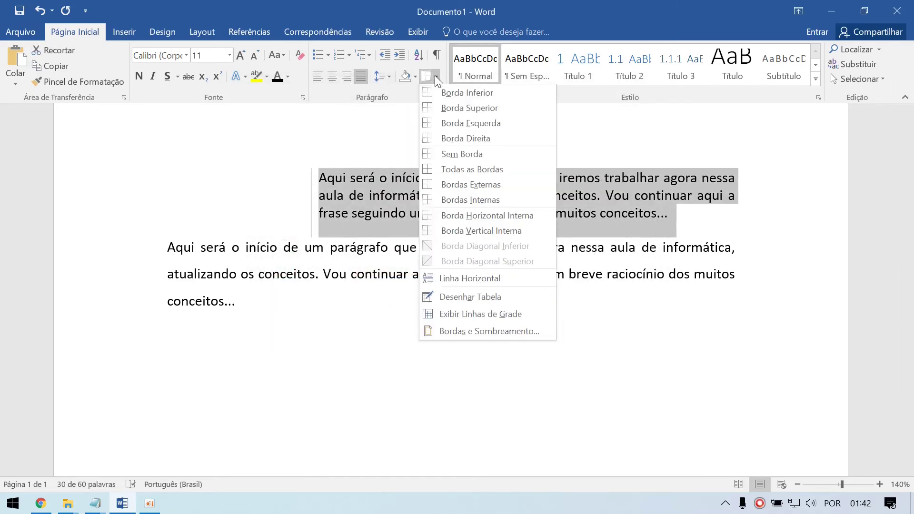
left_click(447, 126)
left_click(463, 274)
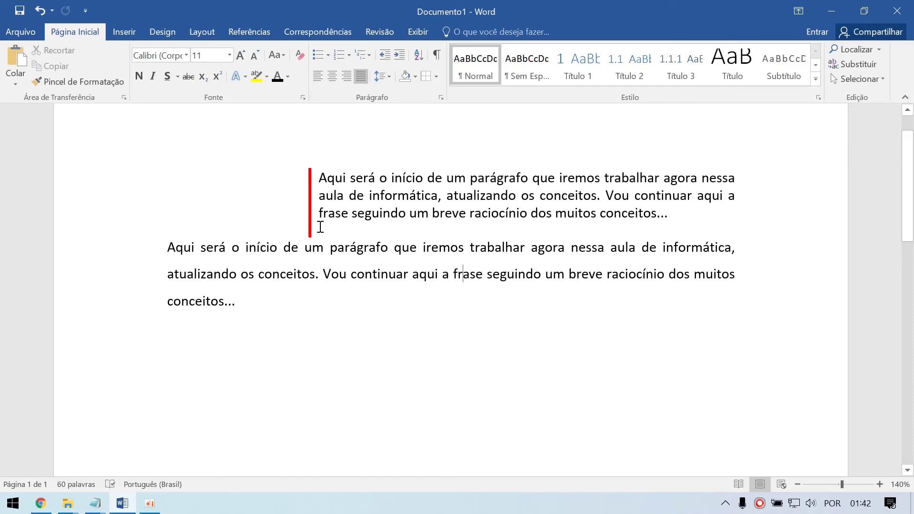
Set the first paragraph's spacing after to 0 pt
left_click_drag(666, 212, 273, 185)
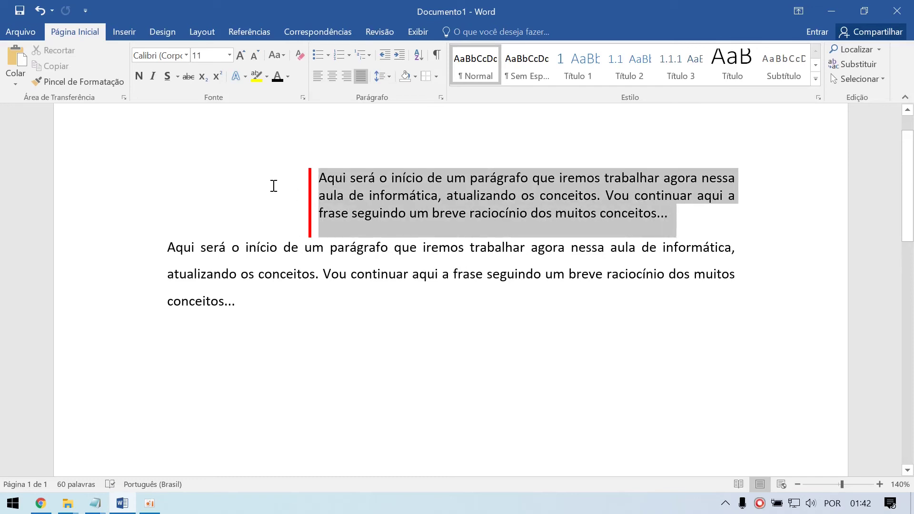
left_click(389, 76)
left_click(426, 190)
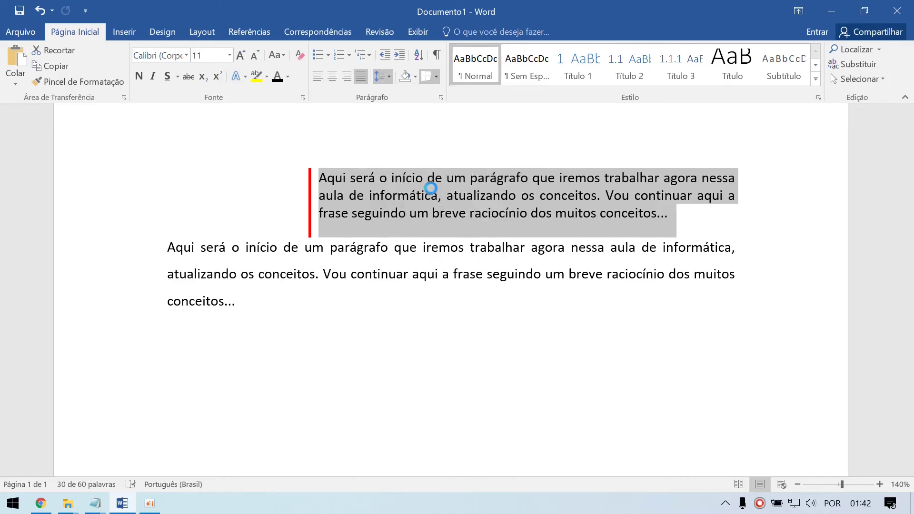
left_click(400, 279)
left_click(399, 279)
left_click(530, 427)
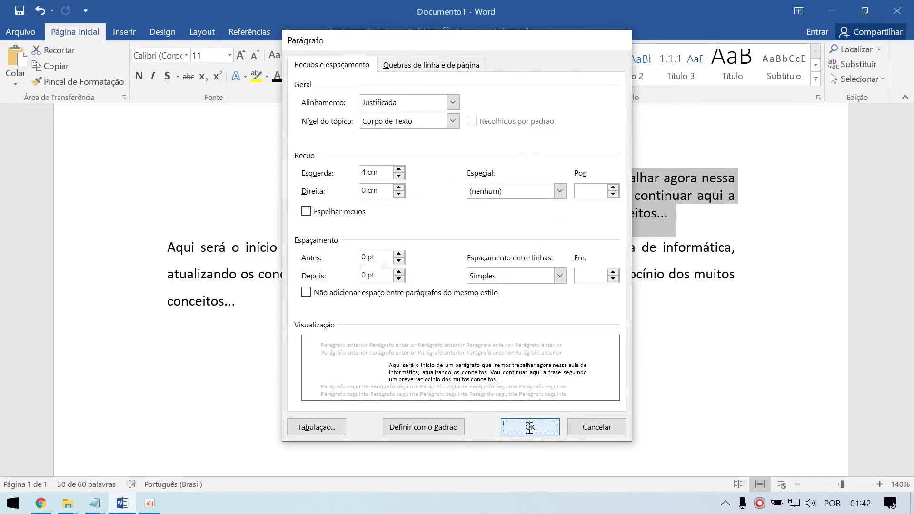
left_click(468, 282)
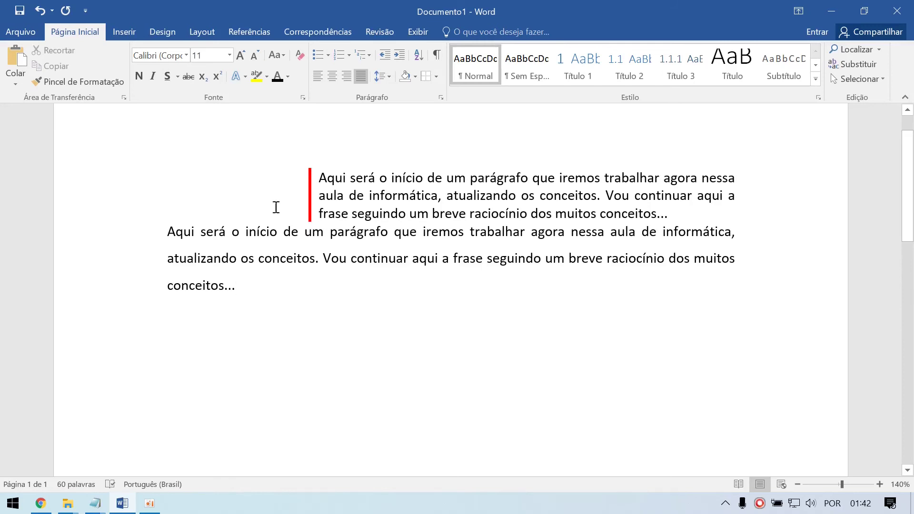
Insert a blank line between the red-bordered paragraph and the second paragraph
left_click(162, 228)
key("Return")
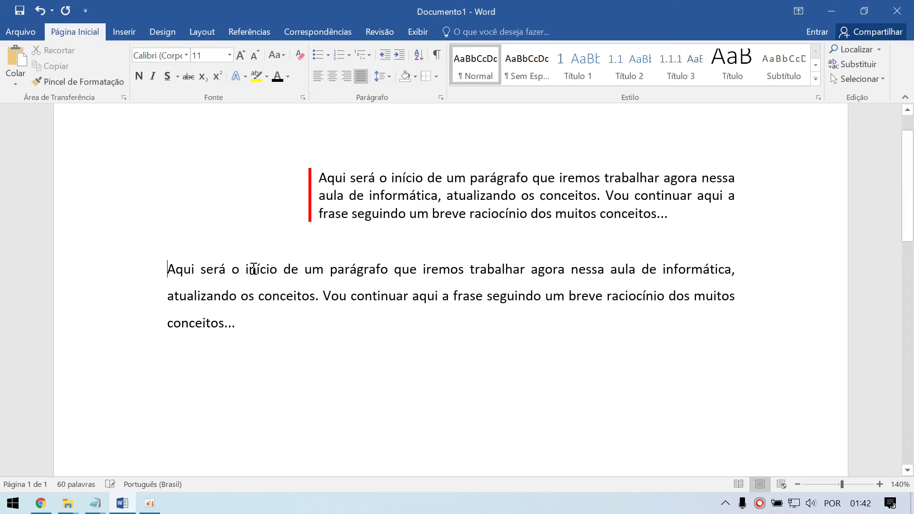
left_click(296, 331)
Remove the left border from the first paragraph, and apply the left border to it again
left_click_drag(668, 215, 318, 179)
left_click(376, 296)
left_click_drag(681, 214, 318, 179)
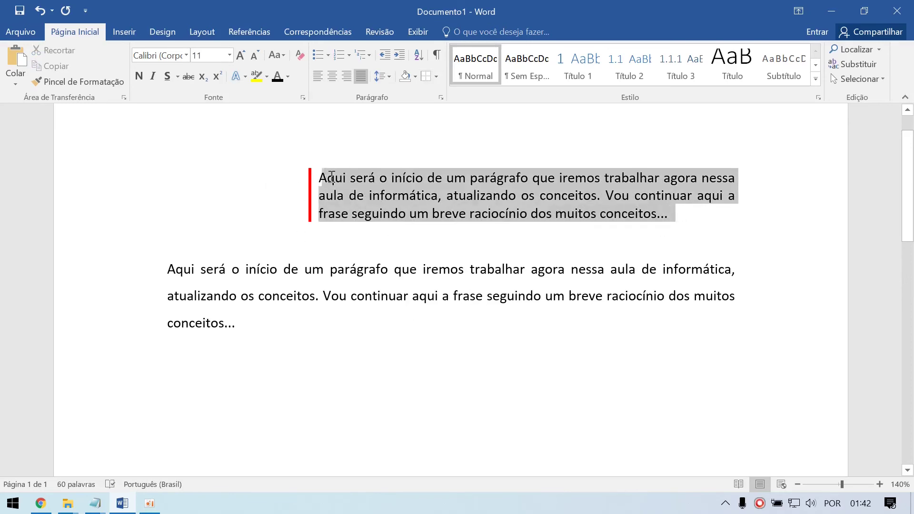
left_click(436, 75)
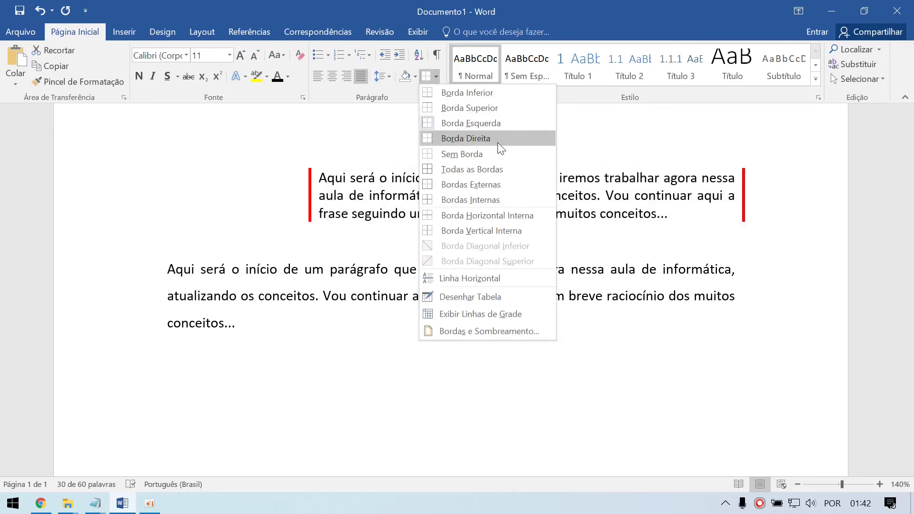
left_click(456, 123)
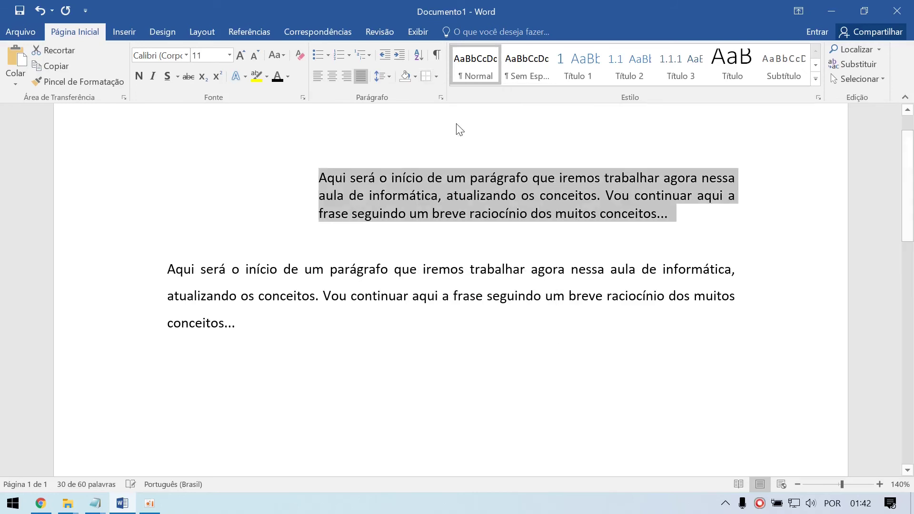
left_click(435, 77)
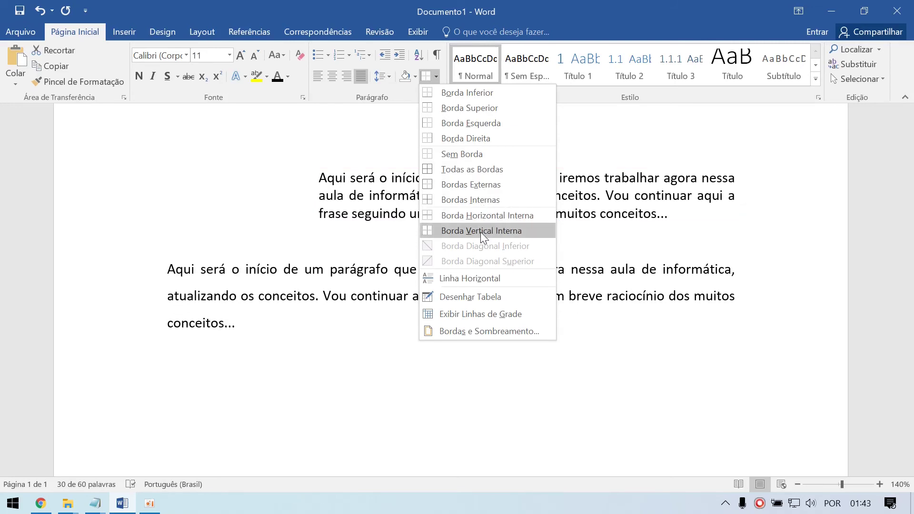
left_click(488, 123)
left_click(496, 267)
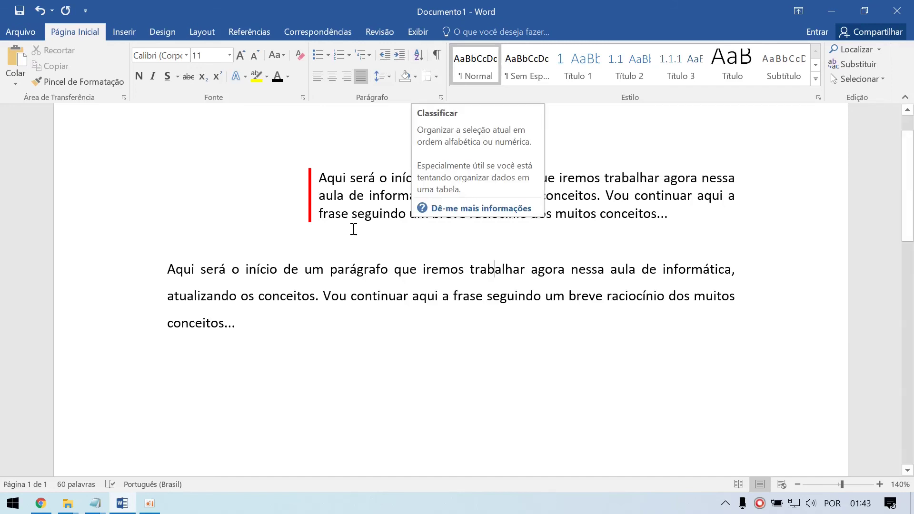
Start a color list below the second paragraph with Azul and Amarelo on separate lines
left_click(167, 360)
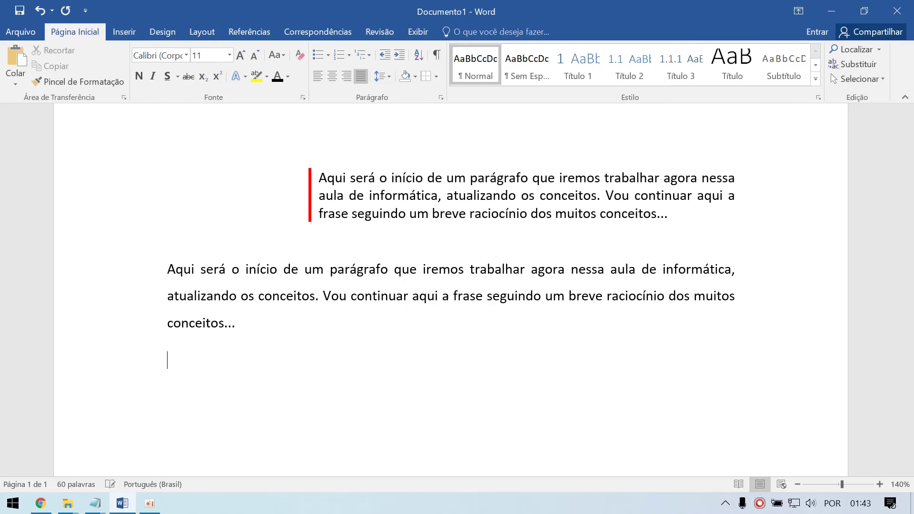
type("Azul ")
type("Amarelo")
scroll(238, 328, "down", 3)
left_click_drag(216, 333, 123, 218)
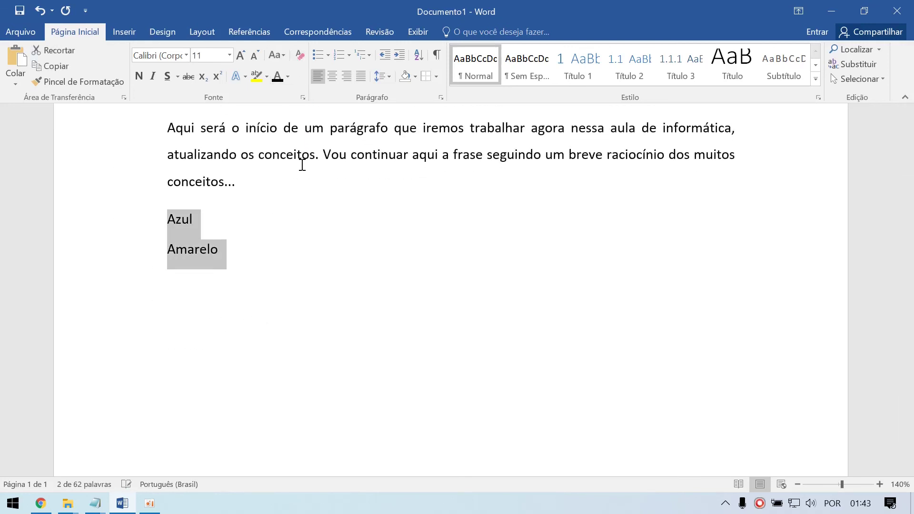
left_click(235, 257)
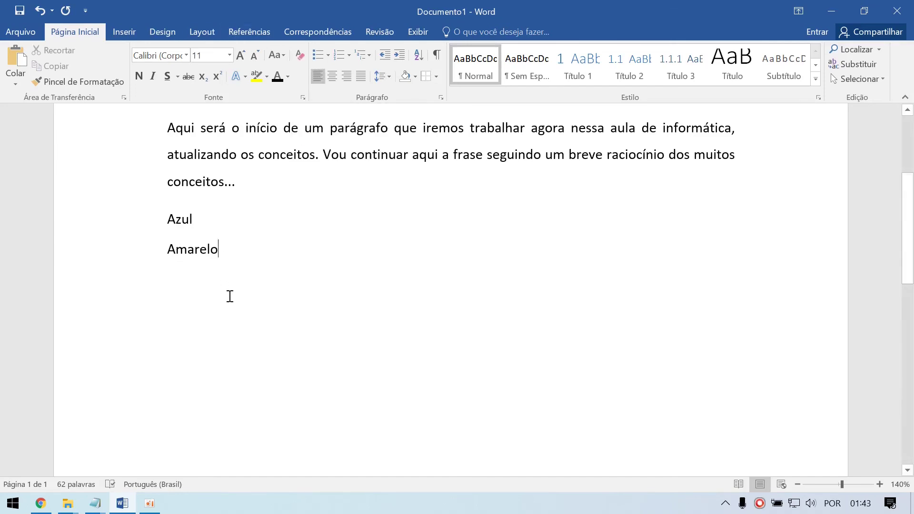
Add Vermelho, Verde and Laranja to the color list, each on its own line
left_click(241, 246)
key("Return")
type("Vermel")
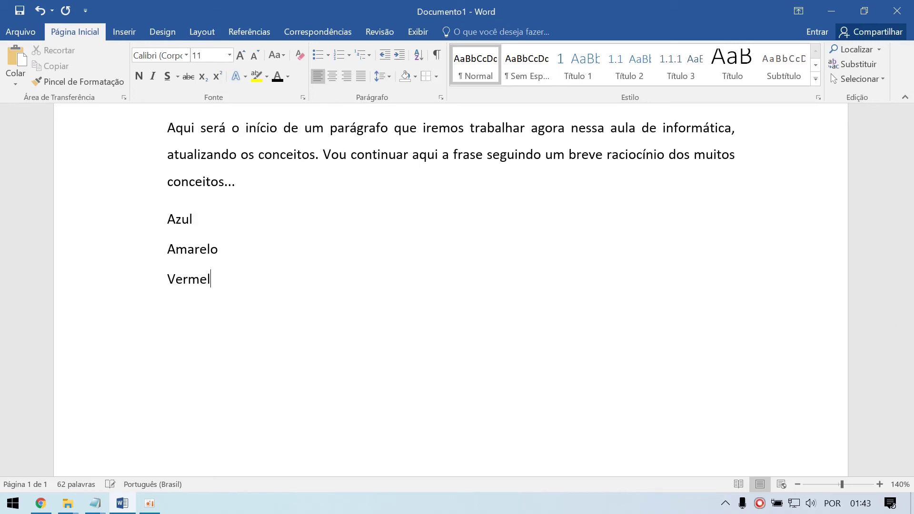
type("ho Verde ")
type("Laranj")
key("BackSpace")
key("BackSpace")
type("ja")
key("Return")
Add Lilás, Preto and Cinza on separate lines, and insert a blank line above Azul
type("Lil")
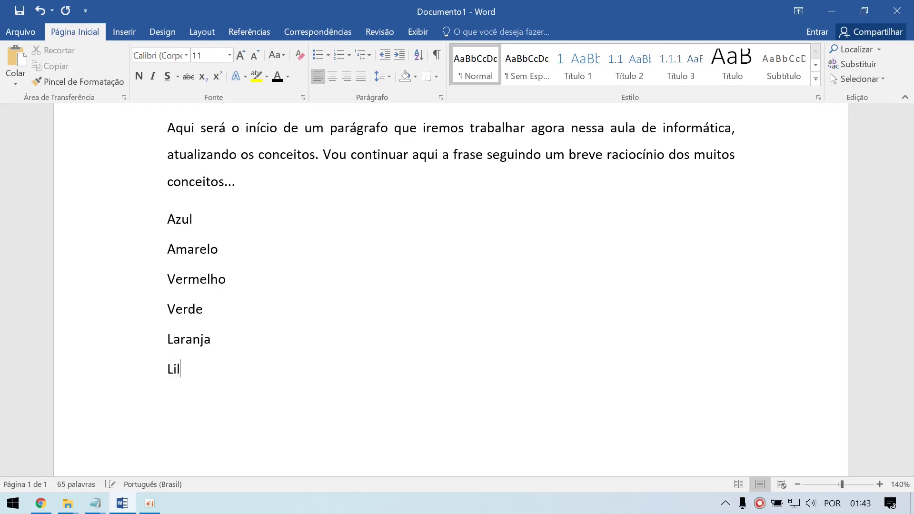
type("ás Preto")
key("Return")
type("Cinza")
left_click(162, 220)
key("Return")
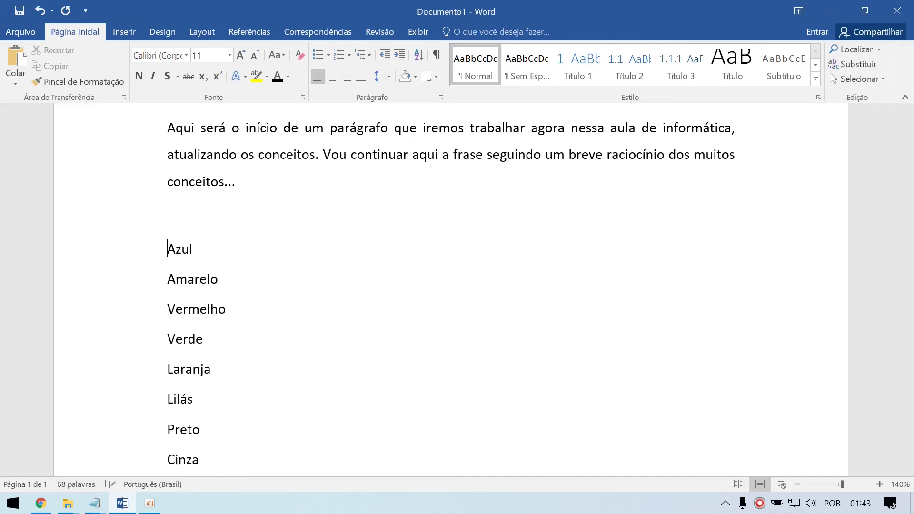
Sort the eight color names from Azul to Cinza by paragraph as text in ascending order (Crescente)
scroll(263, 261, "down", 2)
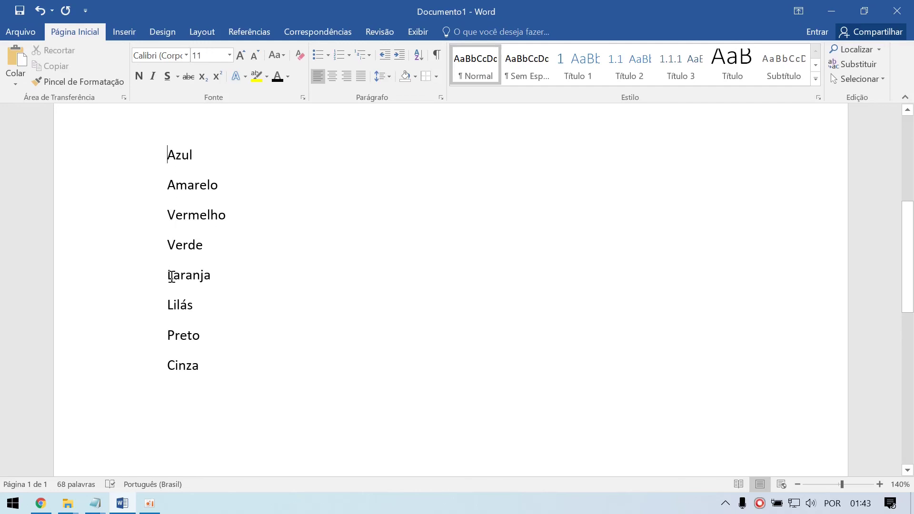
left_click_drag(164, 153, 252, 369)
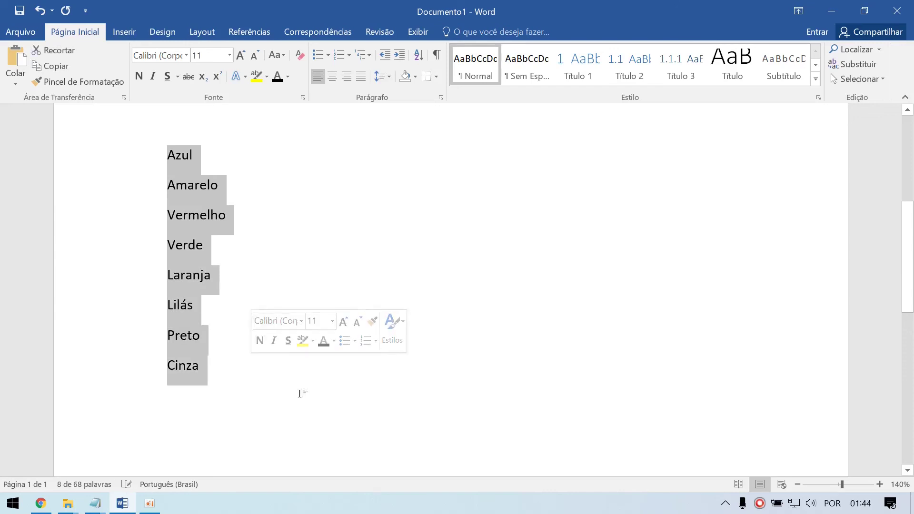
left_click(418, 55)
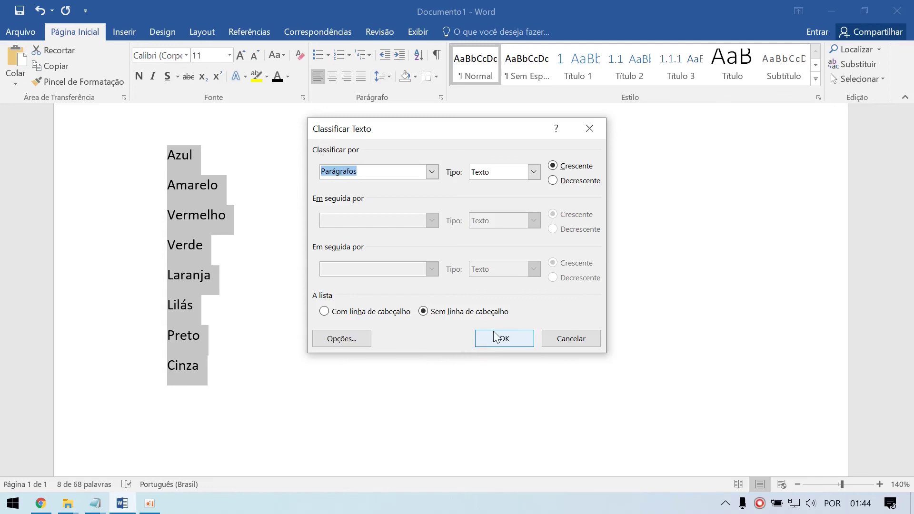
left_click(503, 339)
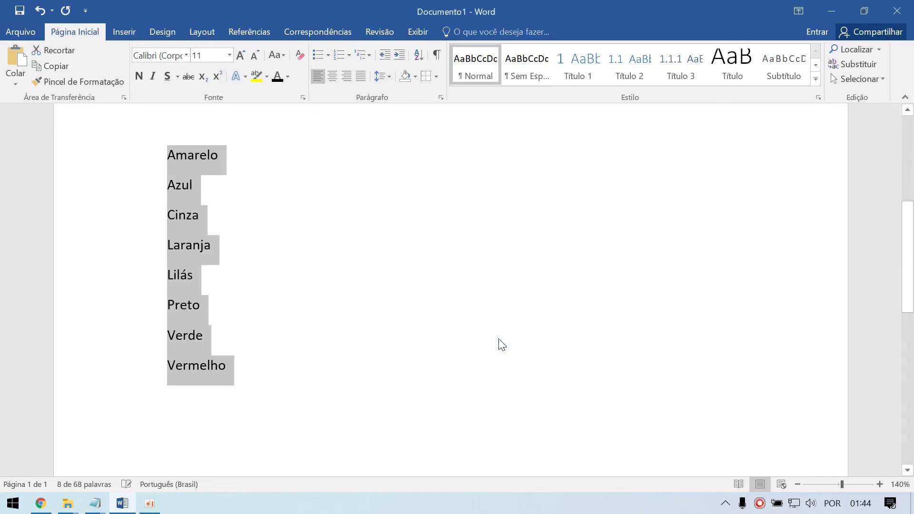
left_click(280, 322)
Sort the color list in descending order (Decrescente) by paragraph text
left_click_drag(167, 153, 294, 373)
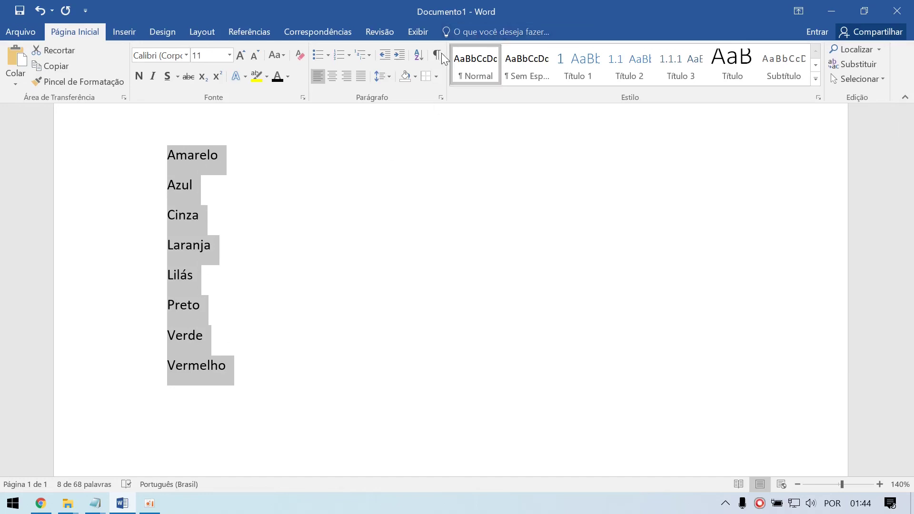
left_click(418, 55)
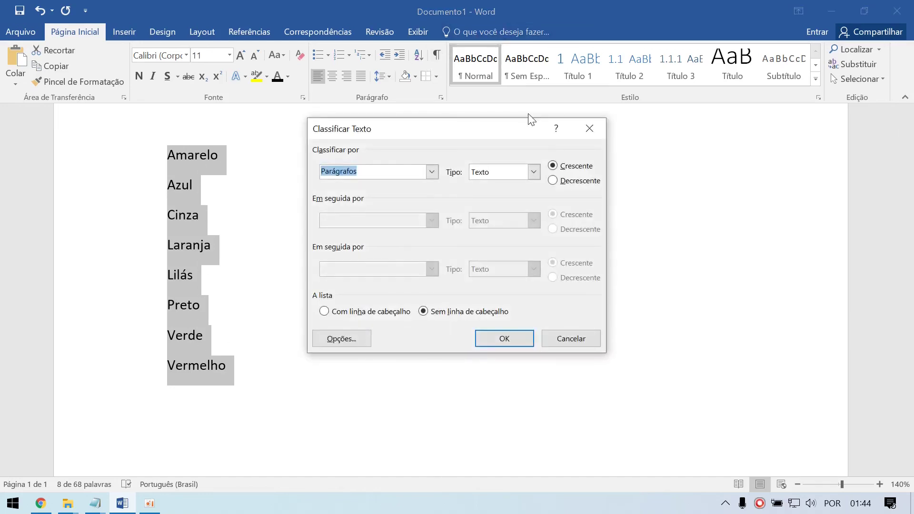
left_click(570, 182)
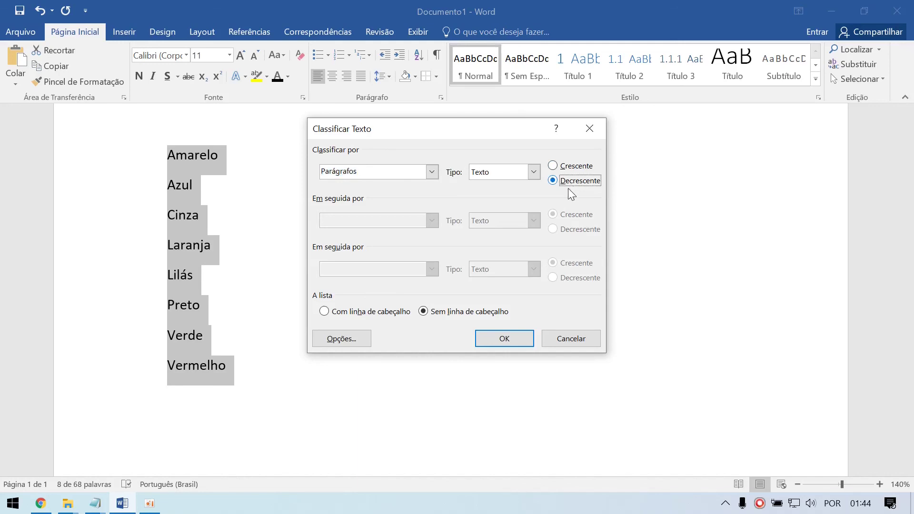
left_click(512, 338)
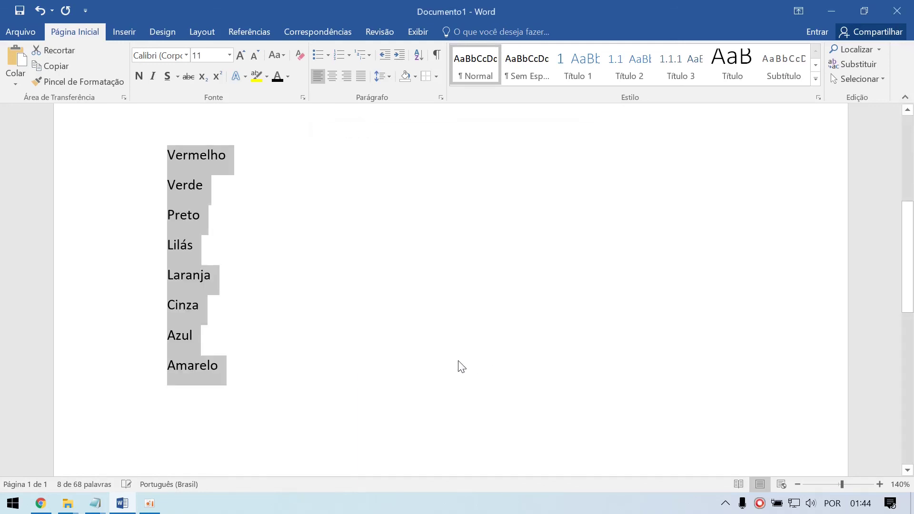
left_click(269, 339)
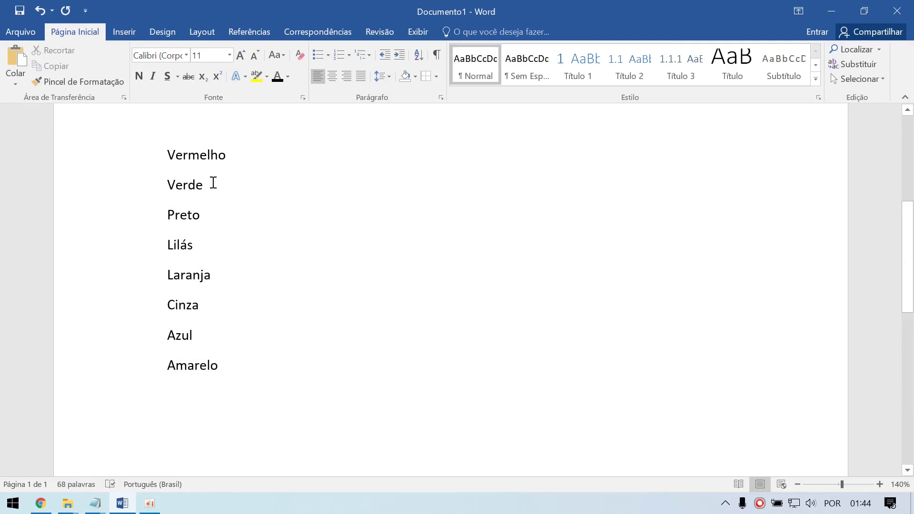
Re-sort the whole color list alphabetically by setting the order back to Crescente
left_click(245, 369)
left_click_drag(208, 370, 141, 160)
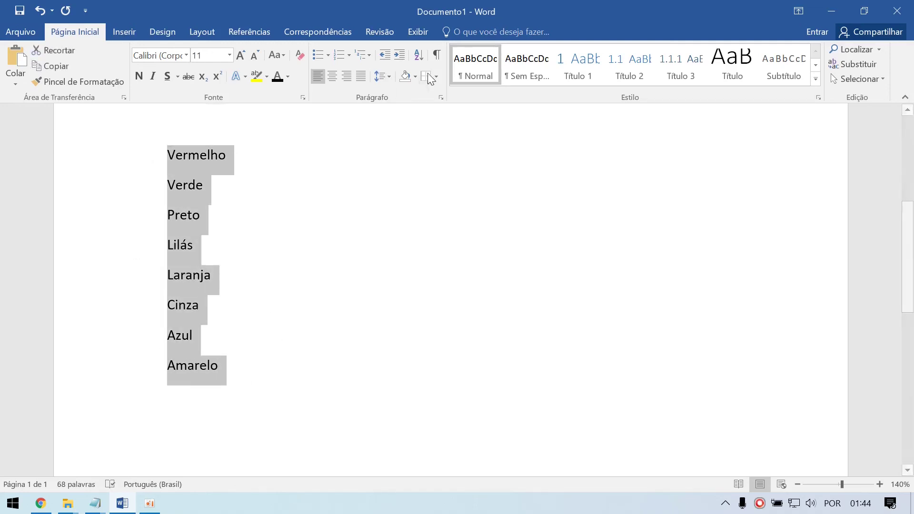
left_click(419, 54)
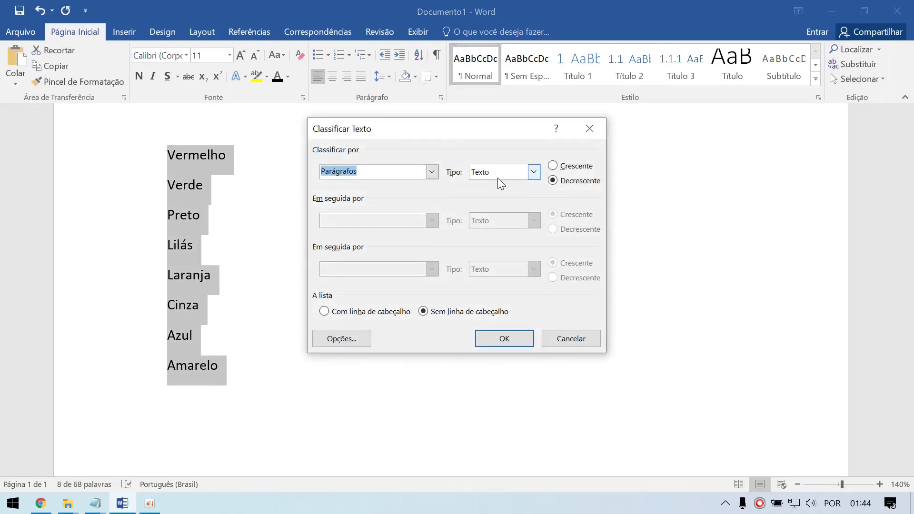
left_click(573, 167)
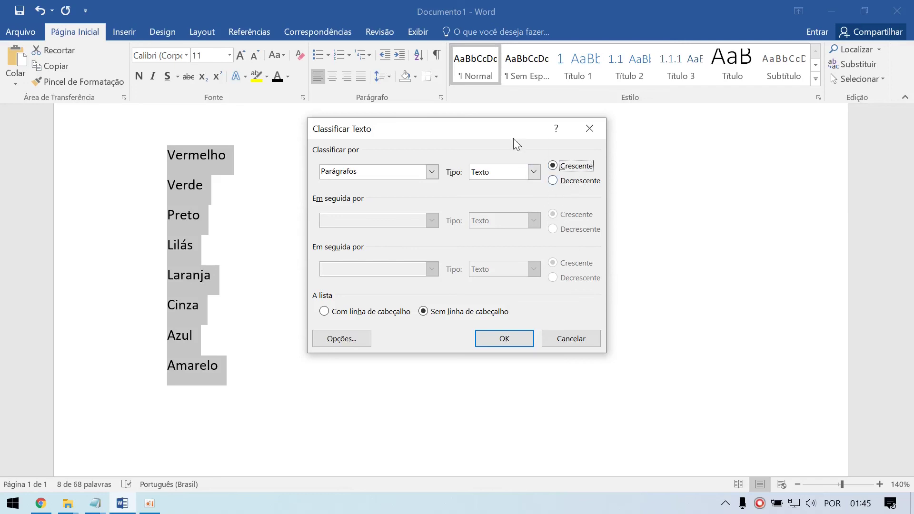
left_click(504, 339)
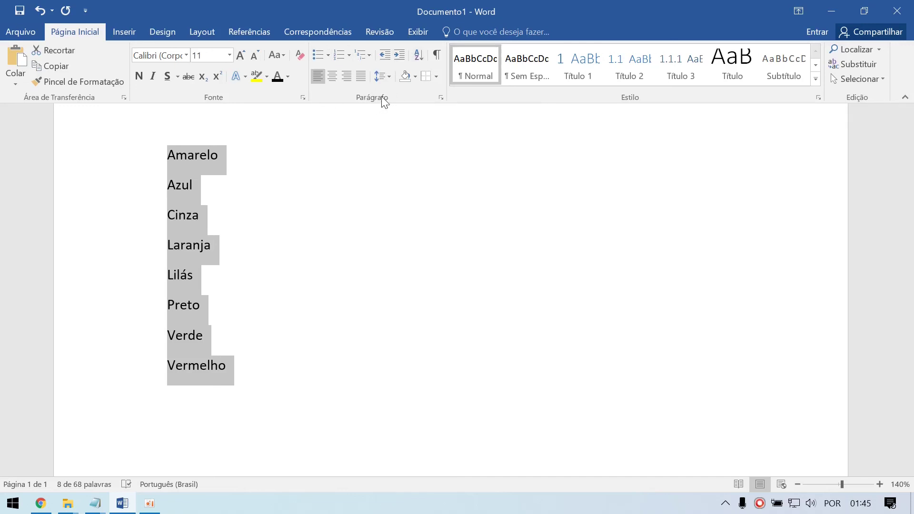
Show the paragraph marks and other hidden formatting symbols throughout the document
left_click(438, 54)
left_click(379, 233)
scroll(381, 234, "down", 5)
scroll(382, 233, "up", 10)
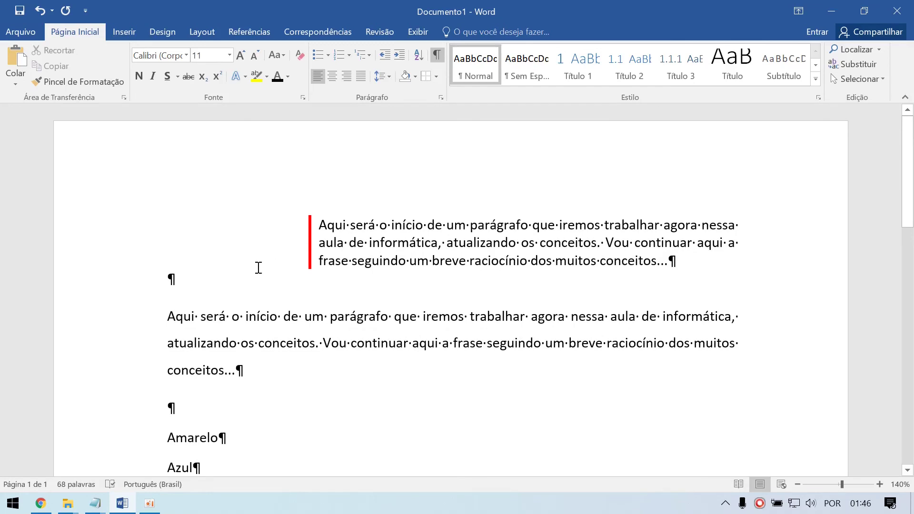
Examine the paragraph marks at line ends and blank lines, and the space dots between words in the second paragraph
key("ctrl+j")
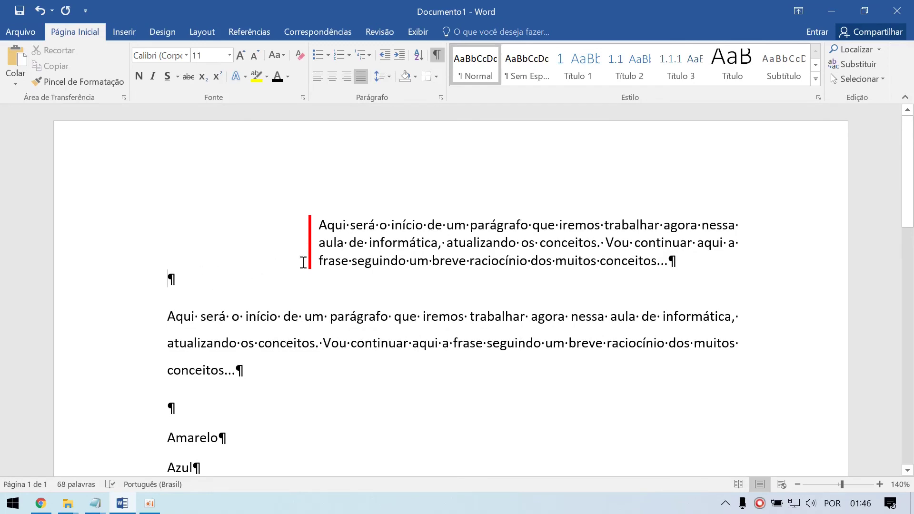
left_click(689, 263)
left_click(171, 381)
left_click(184, 276)
left_click(197, 316)
key("shift+Right")
left_click(198, 315)
left_click_drag(233, 318, 226, 318)
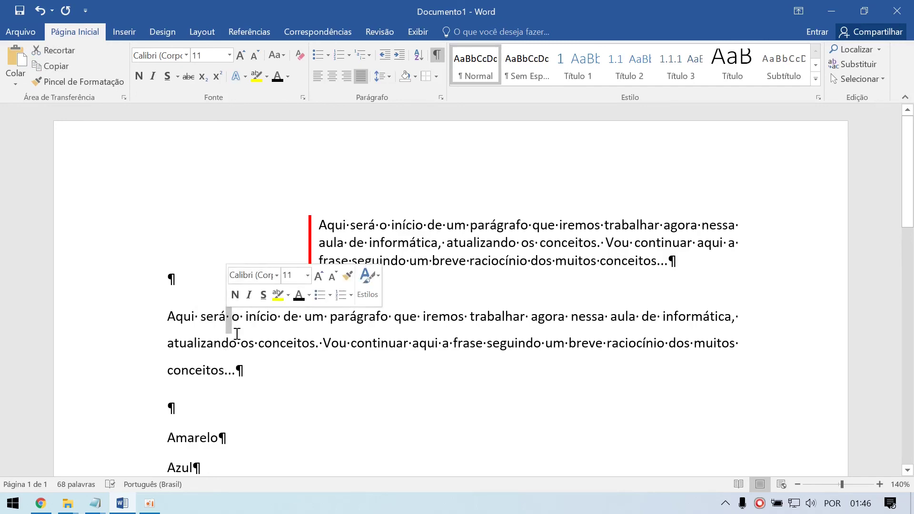
left_click(214, 341)
Try indenting the first line of the second paragraph from its start, and undo the indent
left_click(170, 316)
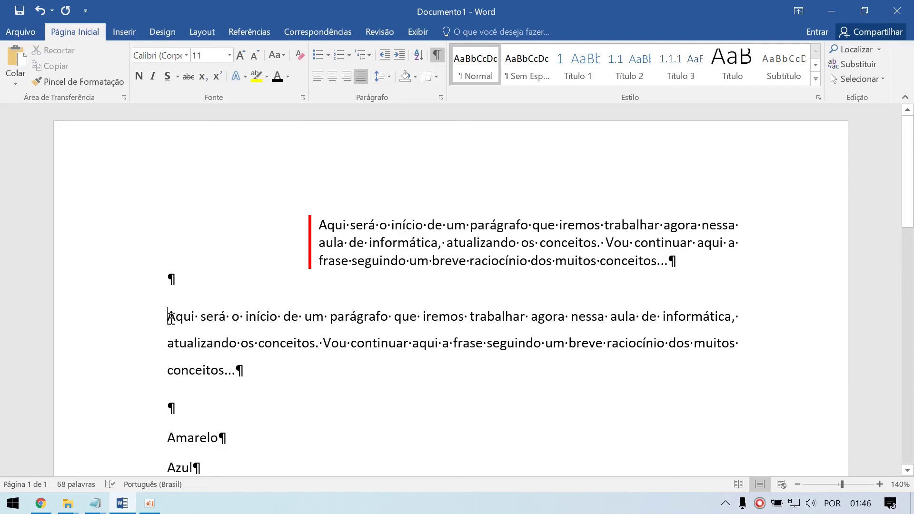
key("Tab")
left_click(285, 374)
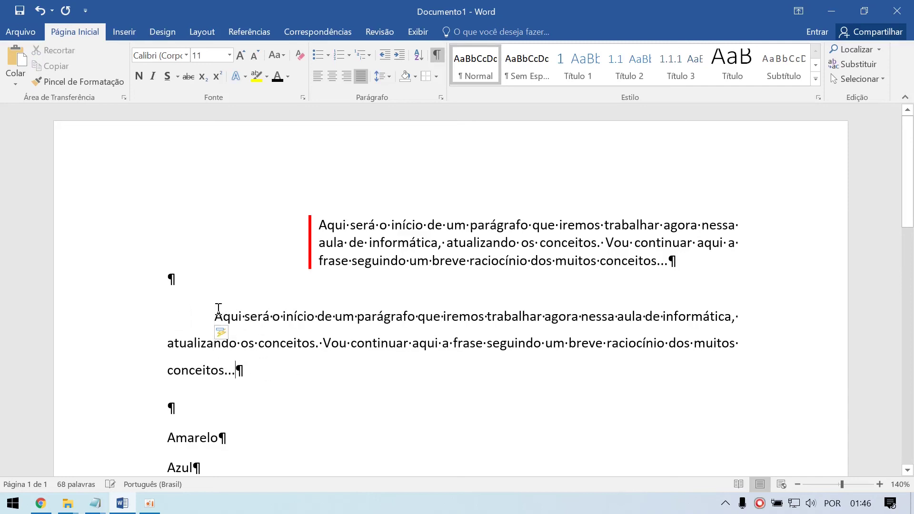
key("ctrl+z")
Try increasing the left indent of the whole second paragraph by one level, and decrease it again
left_click_drag(261, 369, 168, 323)
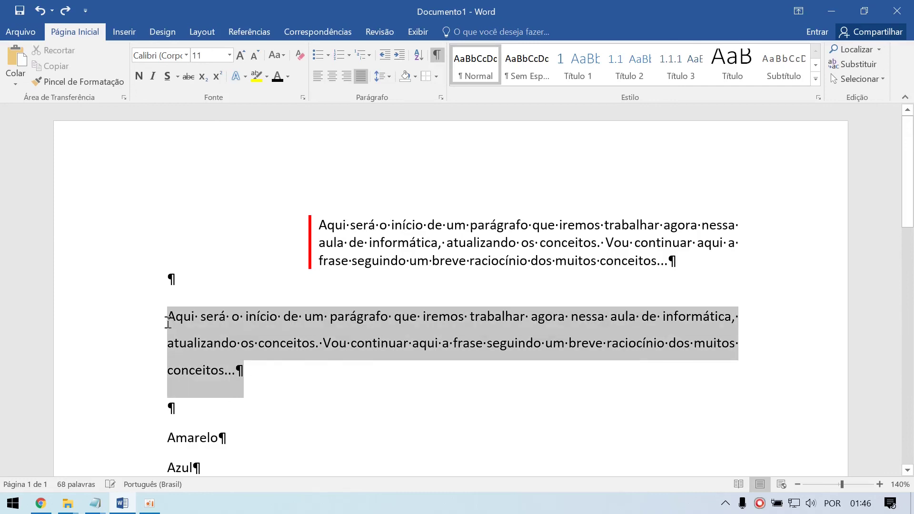
left_click(399, 56)
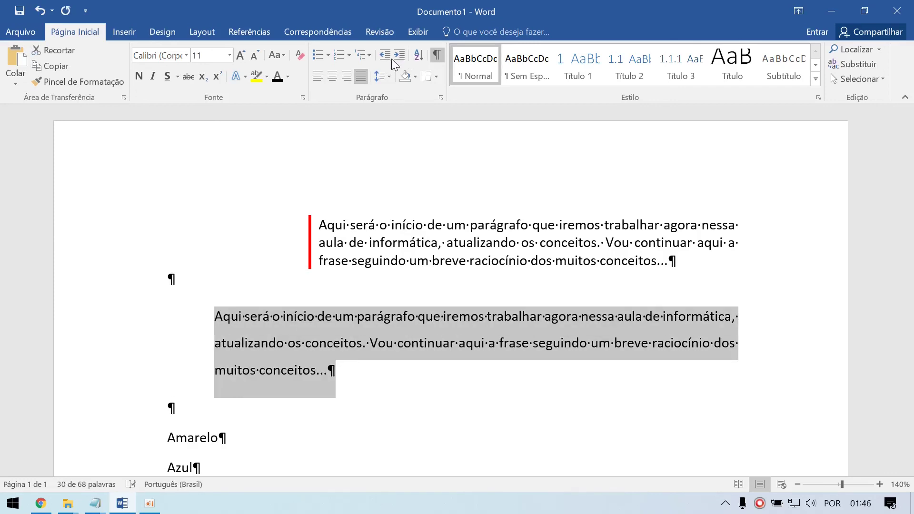
left_click(384, 56)
left_click(290, 365)
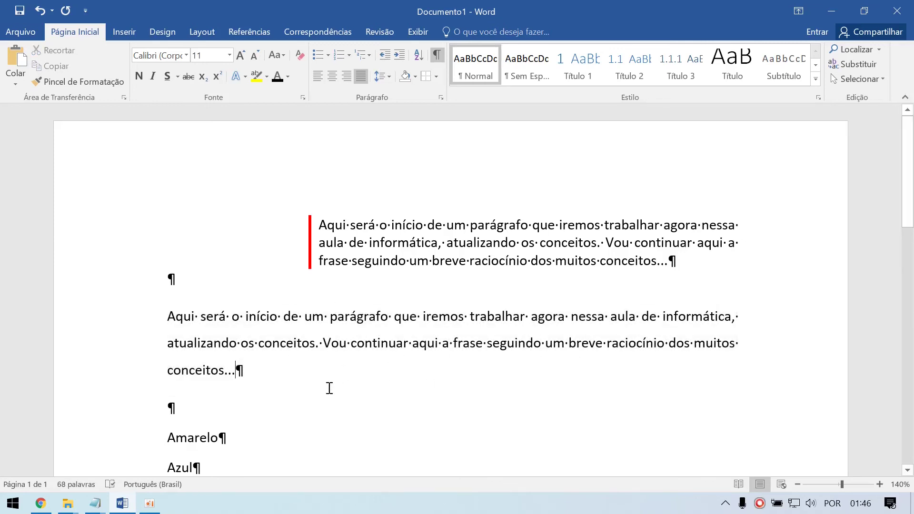
Insert a manual line break after "informática," at the end of the second paragraph's first line
left_click(749, 318)
key("shift+Return")
left_click(743, 318)
scroll(579, 355, "down", 2)
scroll(561, 336, "down", 2)
scroll(561, 336, "up", 3)
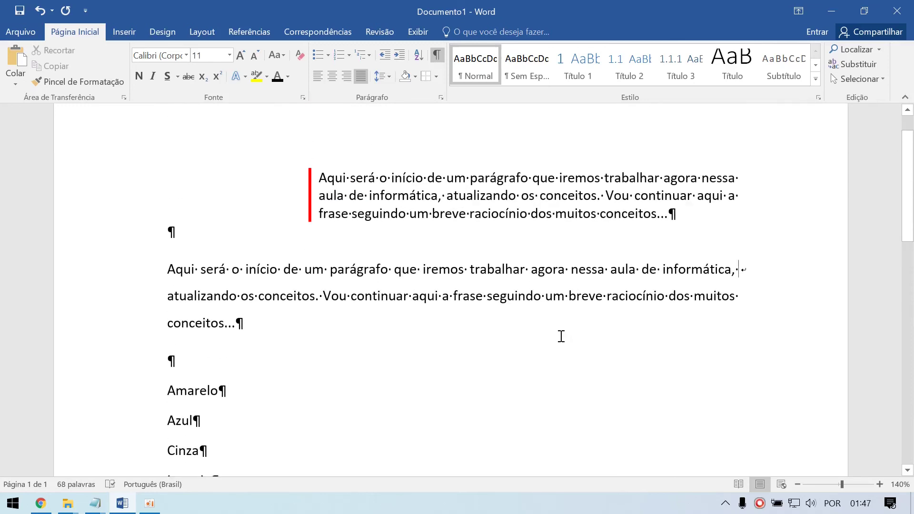
Remove the space after the second paragraph with Remover Espaço Depois de Parágrafo
left_click(339, 334)
left_click_drag(276, 316, 123, 282)
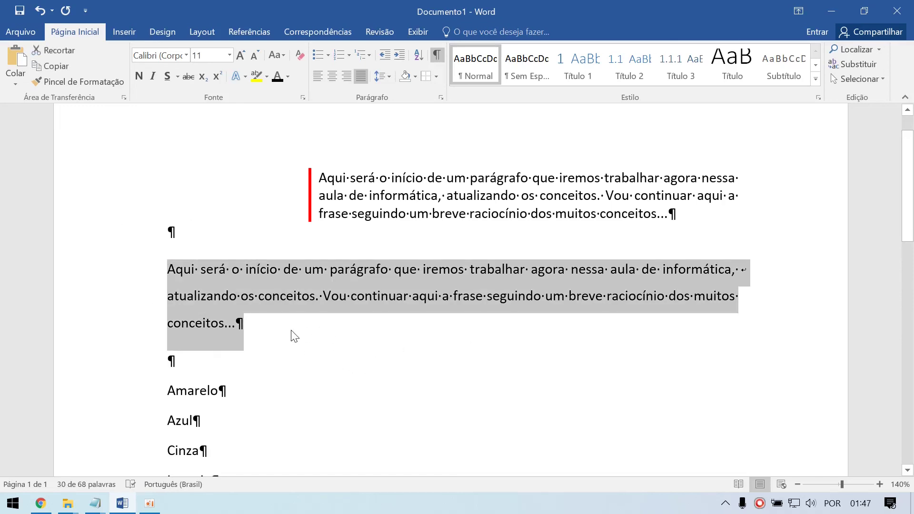
left_click(317, 327)
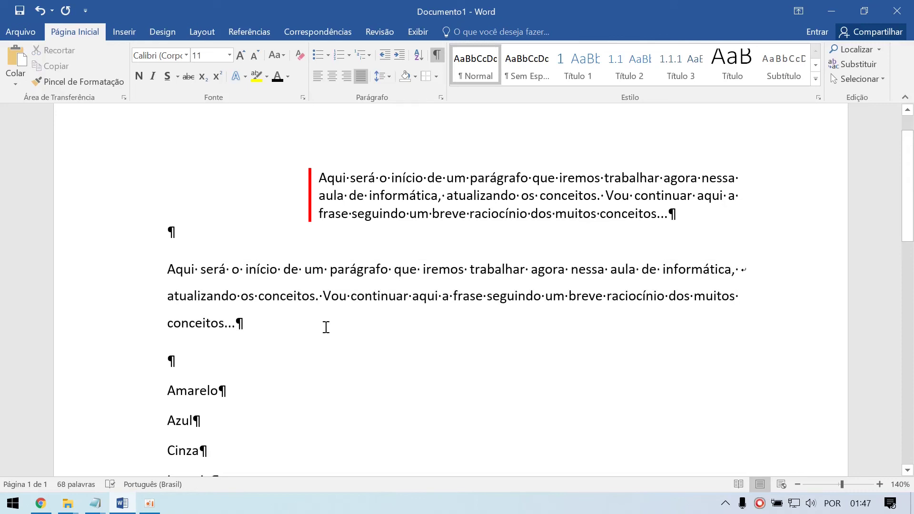
left_click_drag(153, 324, 147, 267)
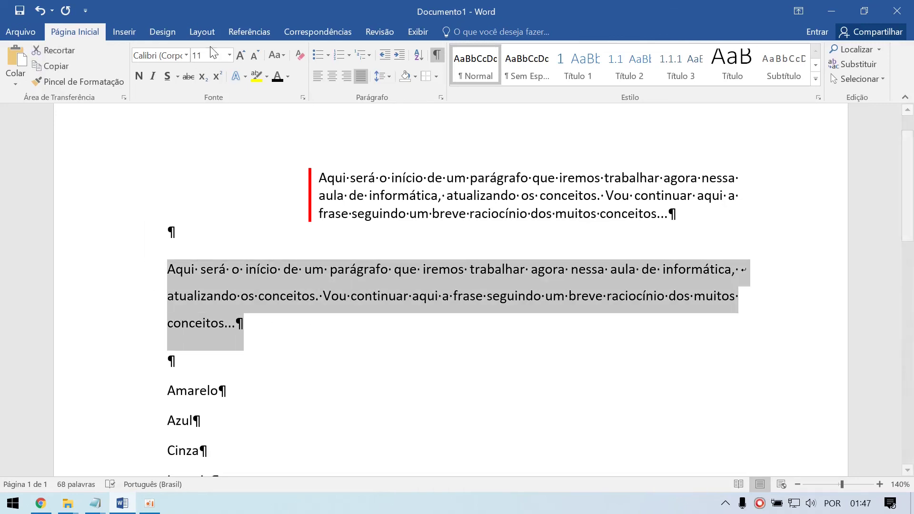
left_click(389, 75)
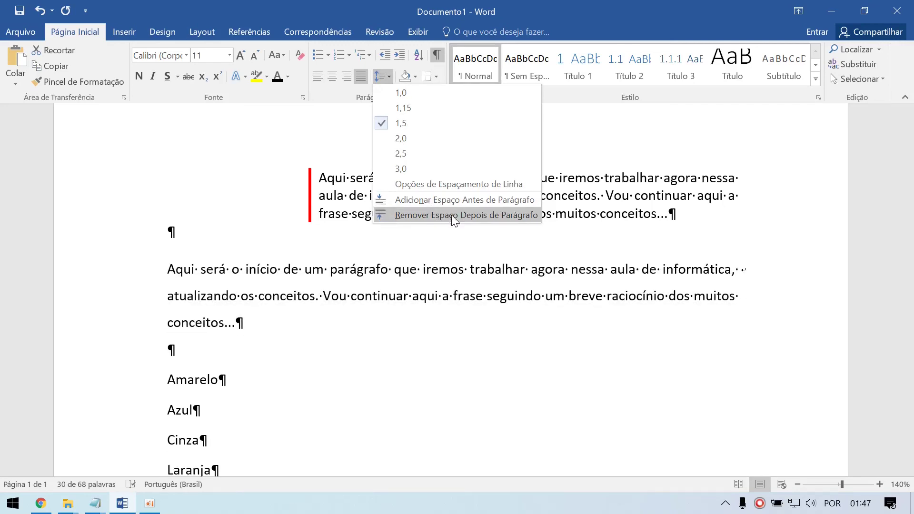
left_click(494, 211)
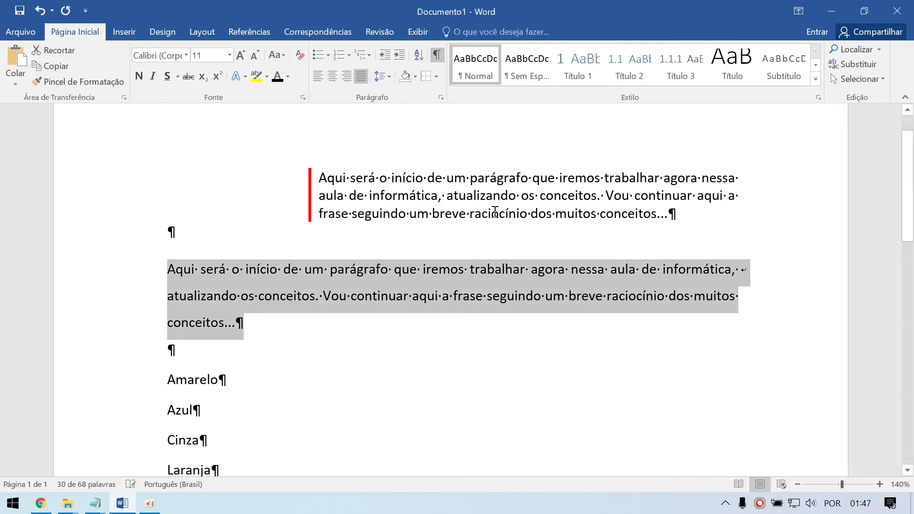
left_click(260, 323)
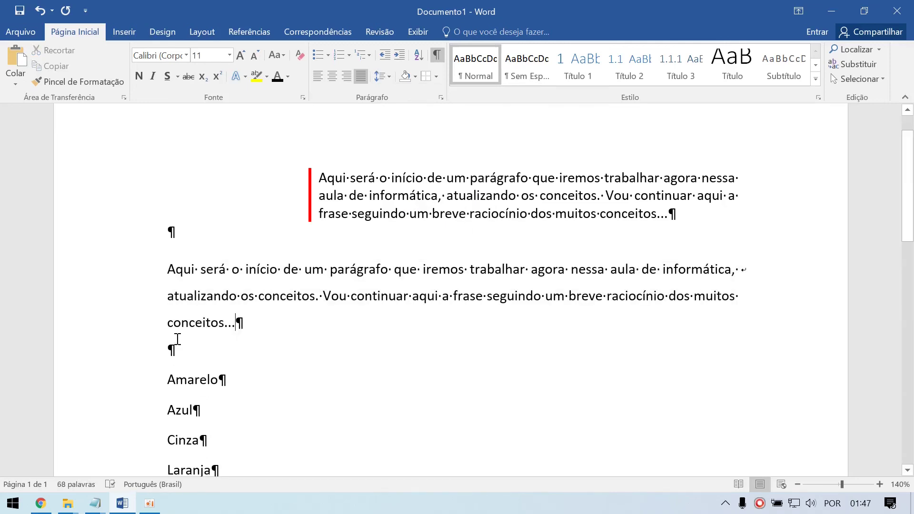
Add a manual line break after "conceitos..." in the second paragraph, followed by a regular paragraph break
key("shift+Return")
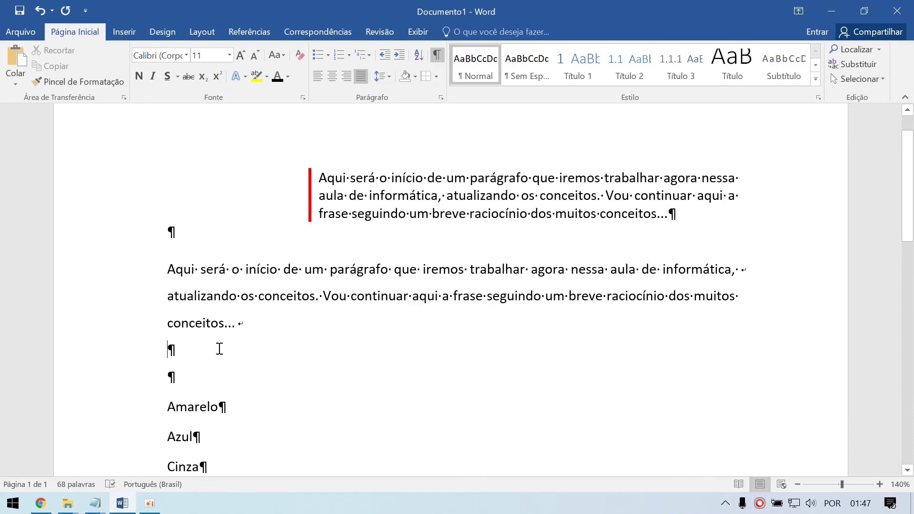
key("Return")
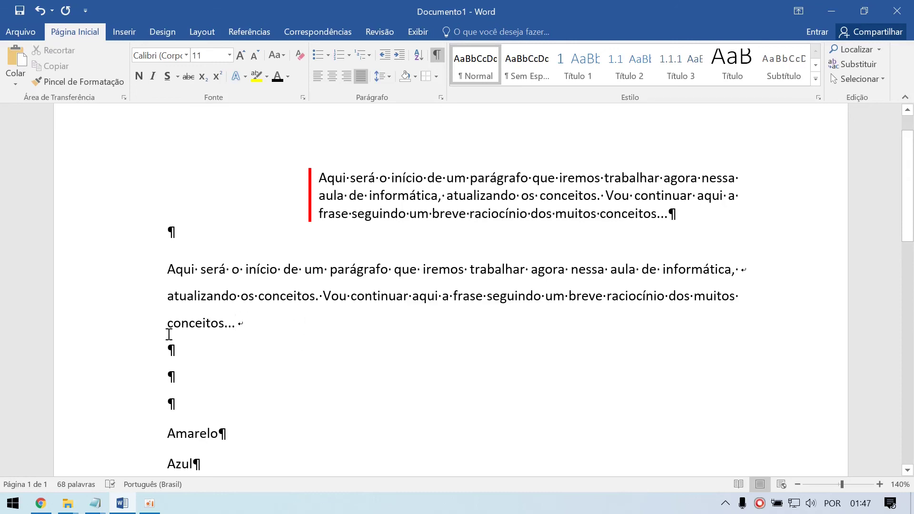
left_click_drag(245, 323, 233, 323)
left_click(236, 323)
left_click(180, 346)
Try inserting one and two tab characters before "Vou" in the first paragraph, and undo them
left_click(607, 199)
key("Tab")
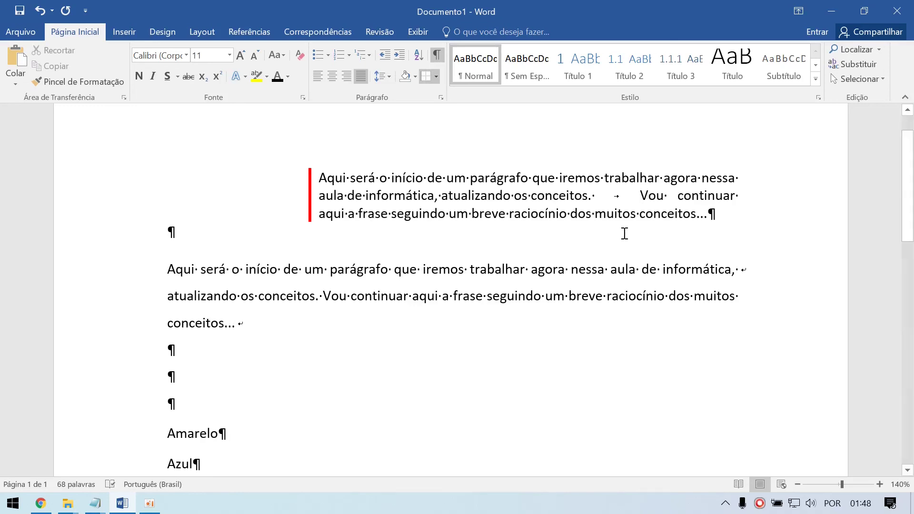
key("ctrl+z")
key("ctrl+Left")
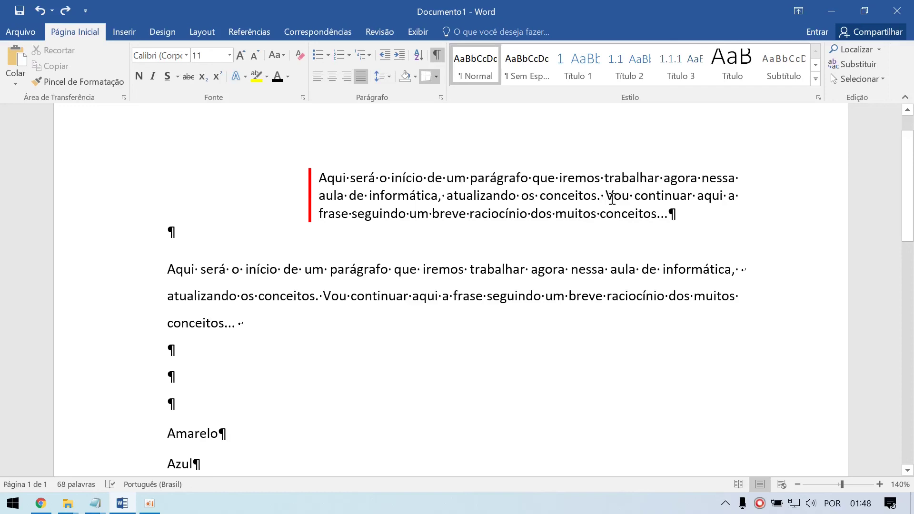
key("Tab")
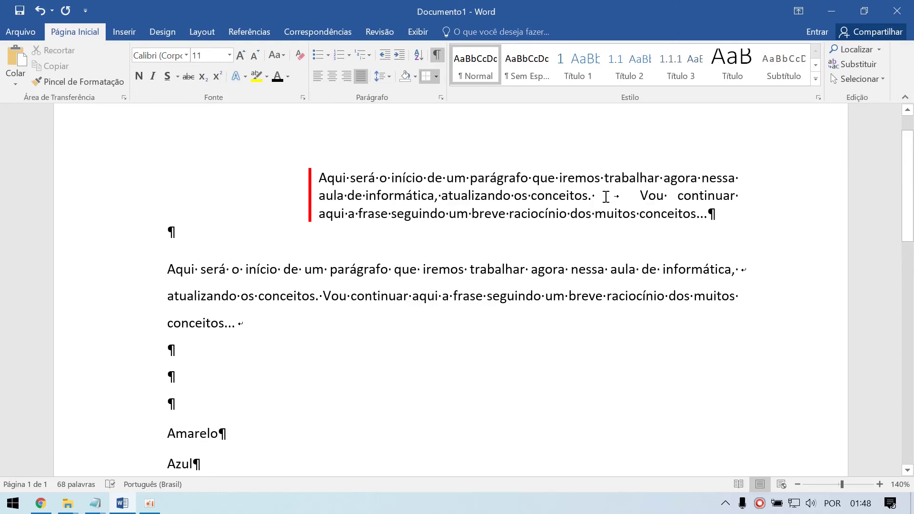
key("Tab")
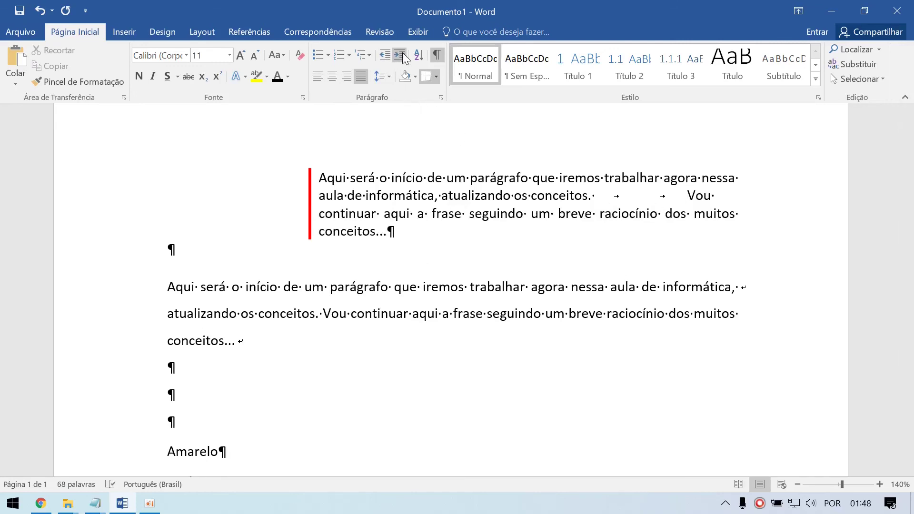
key("ctrl+z")
key("ctrl+z")
Increase the left indent of the first paragraph by one level and decrease it again
left_click(399, 54)
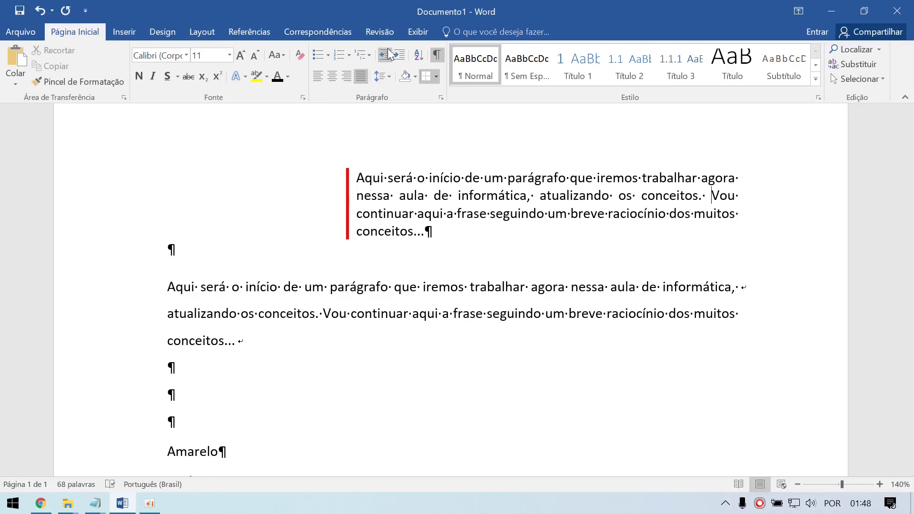
left_click(385, 54)
Compare tabs inserted before and after "Vou" with one at the start of the first paragraph, undoing each
key("Tab")
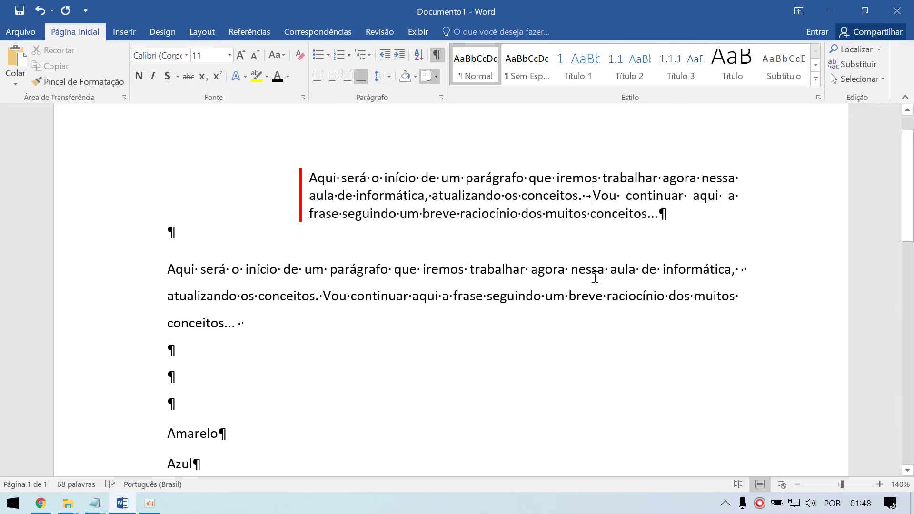
key("ctrl+z")
left_click(453, 324)
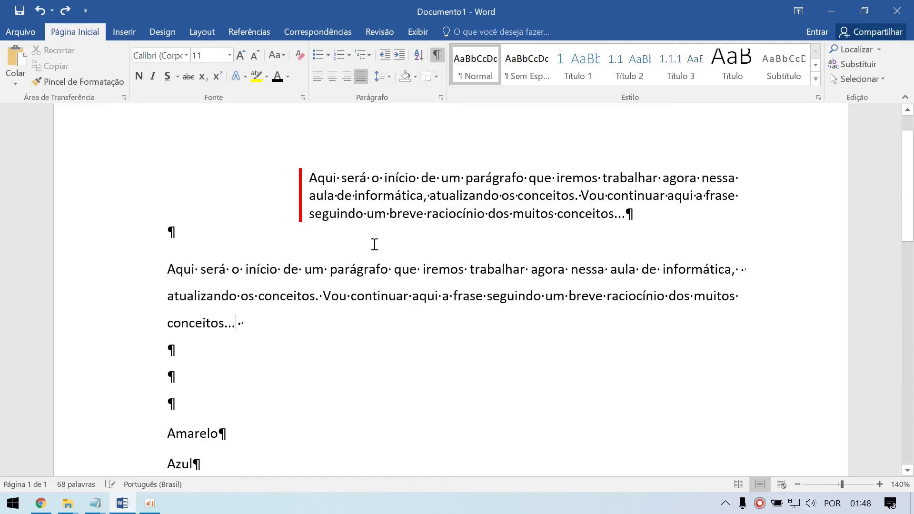
left_click(310, 178)
key("Tab")
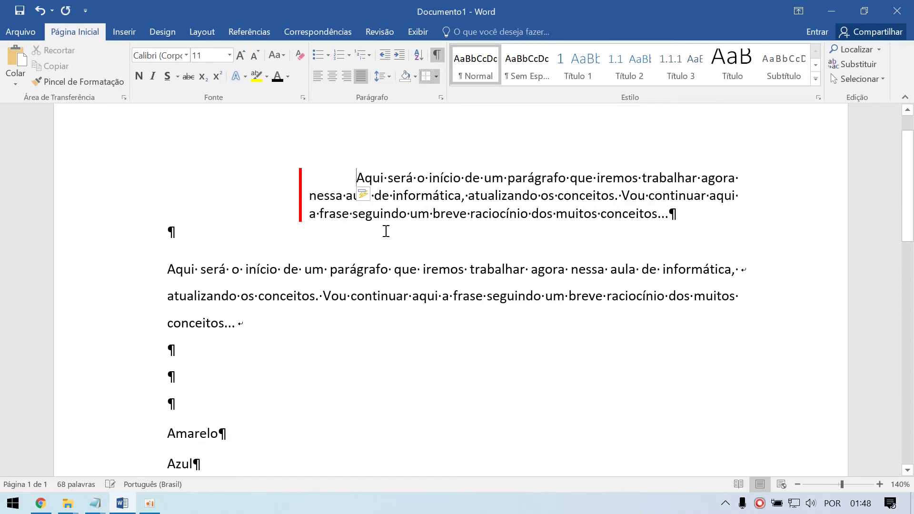
key("ctrl+z")
left_click(605, 195)
key("Tab")
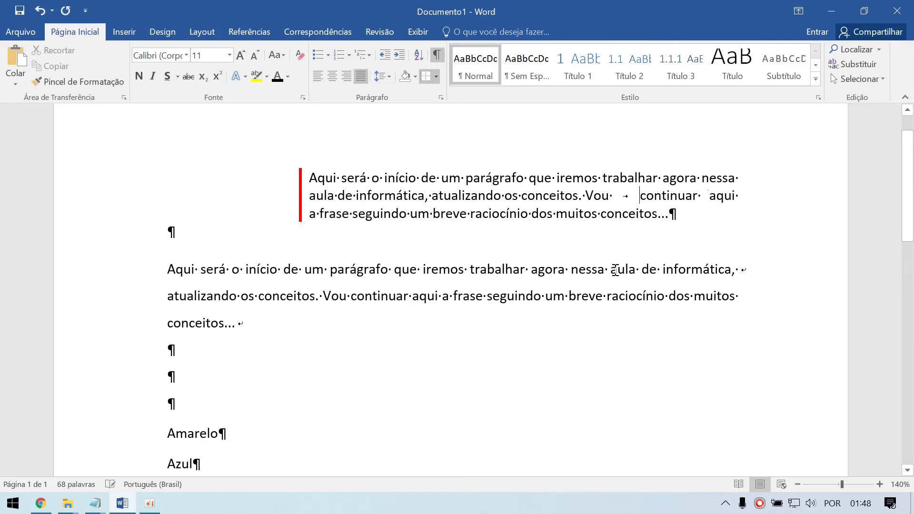
key("ctrl+z")
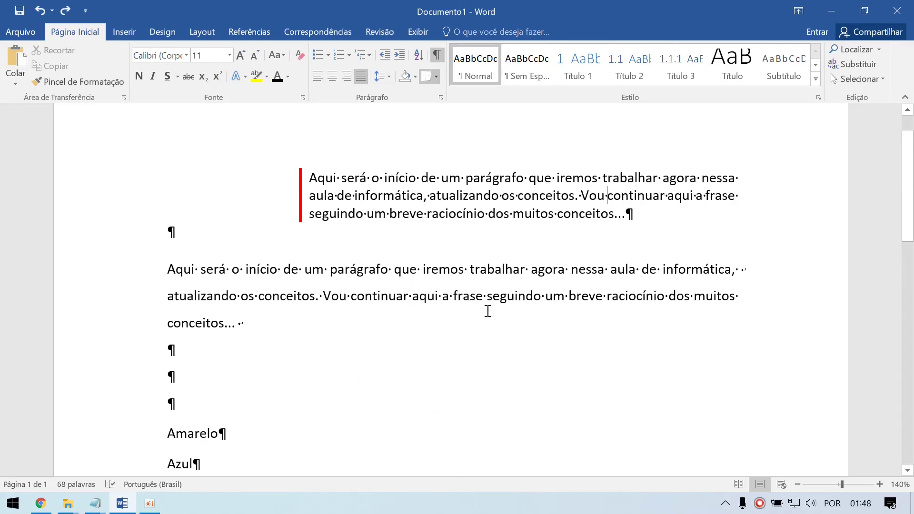
Hide the paragraph marks and other formatting symbols throughout the document
left_click(495, 272)
left_click(410, 296)
key("Down")
scroll(390, 349, "down", 15)
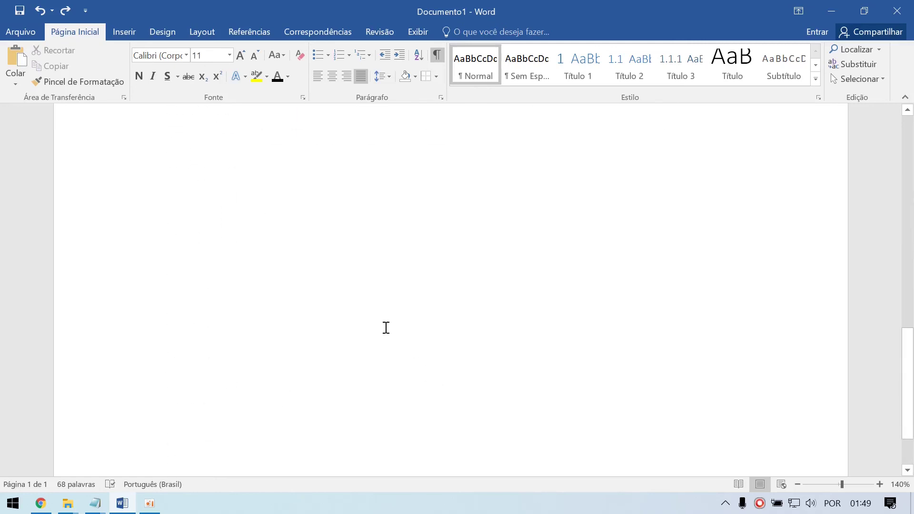
scroll(386, 328, "up", 15)
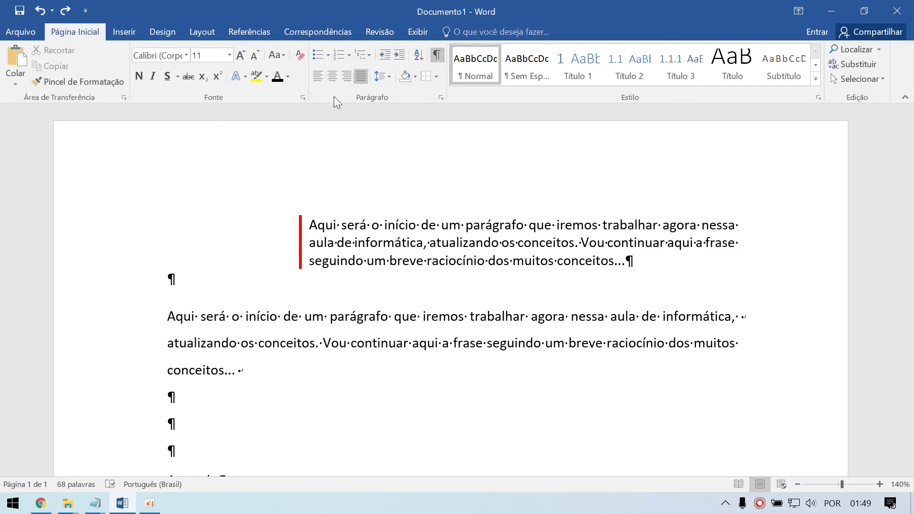
left_click(435, 64)
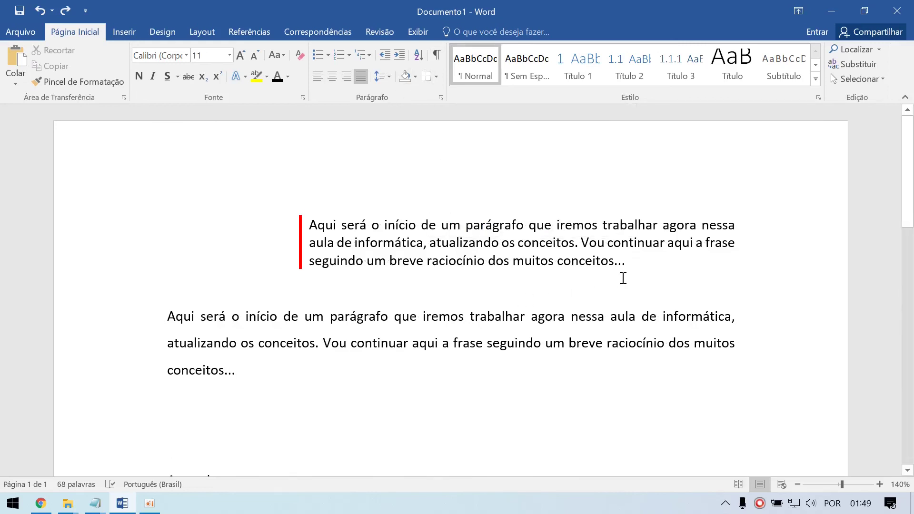